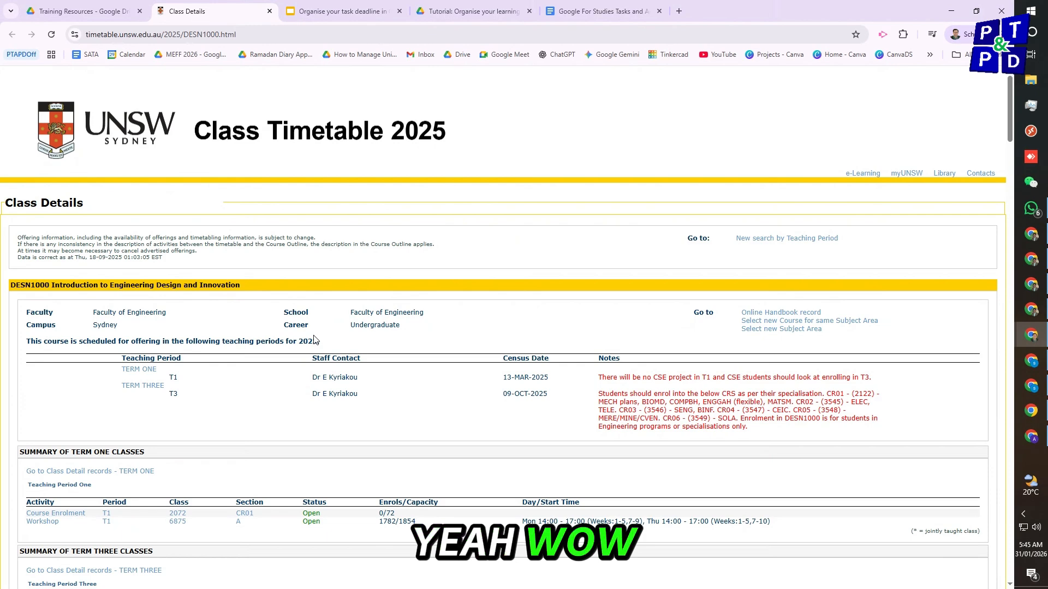
Step: Review the DESN1000 class timetable down to the term three classes and highlight the teaching weeks of laboratory H11A
scroll(314, 340, "down", 3)
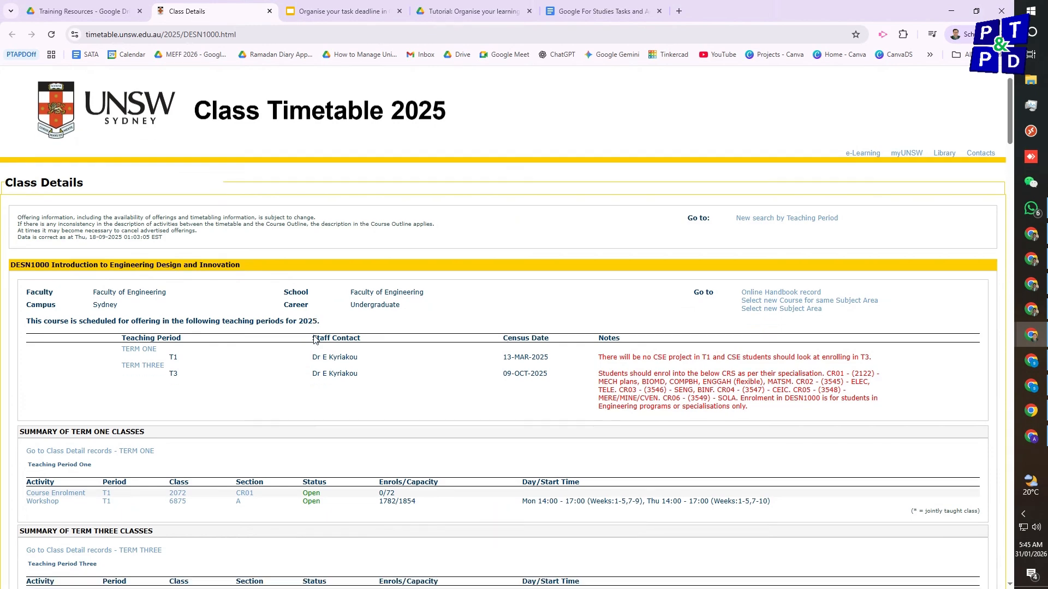
scroll(314, 336, "up", 2)
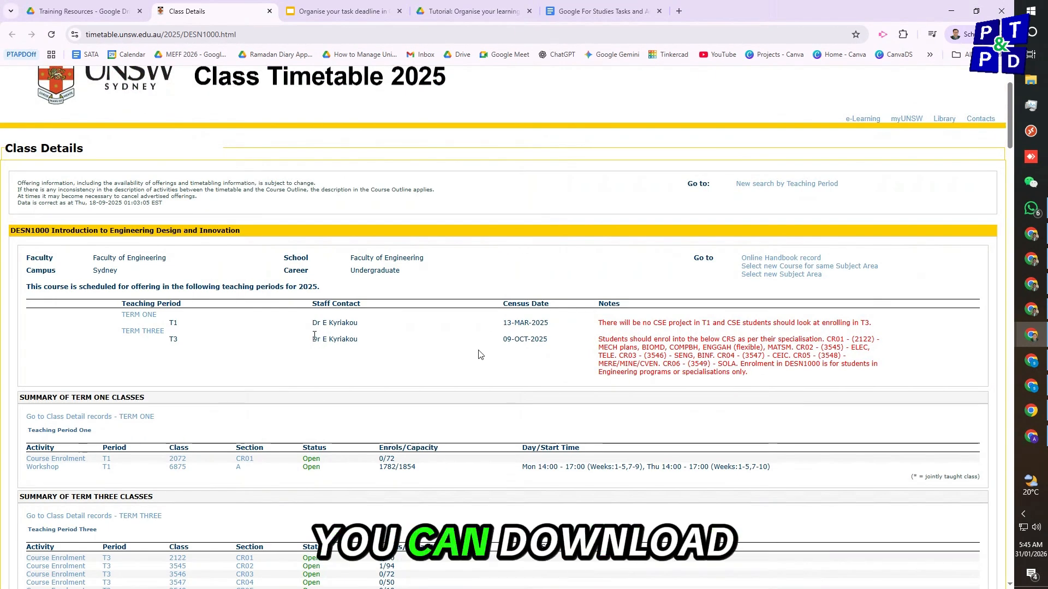
scroll(478, 355, "down", 3)
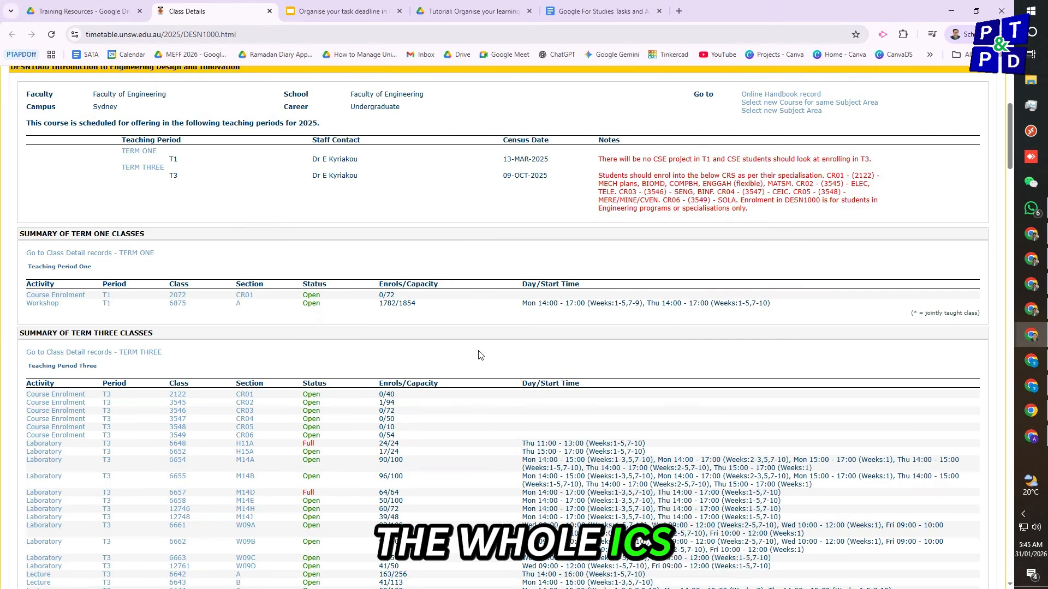
scroll(479, 355, "down", 3)
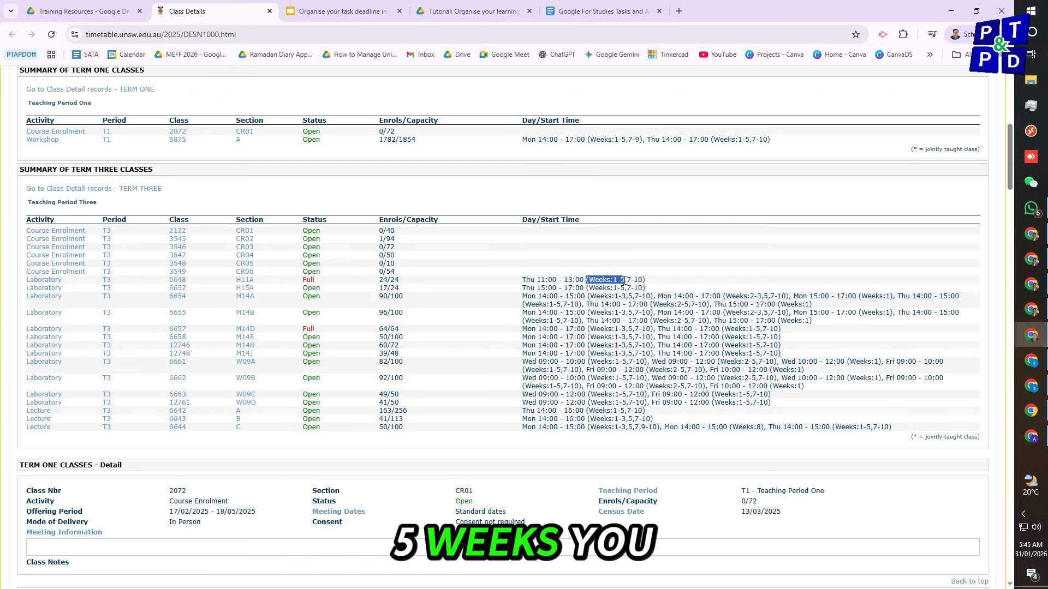
left_click_drag(627, 280, 643, 280)
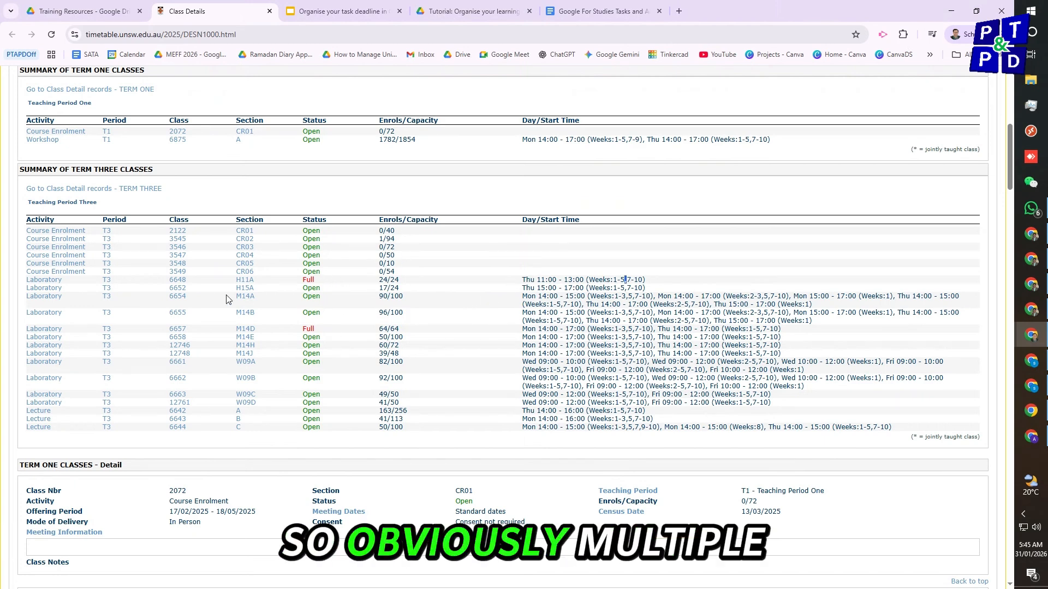
Step: Switch to the DESN1000 course outline PDF in Google Drive and read from the course description to the Course Learning Outcomes
left_click(101, 11)
scroll(334, 308, "down", 4)
scroll(334, 310, "down", 12)
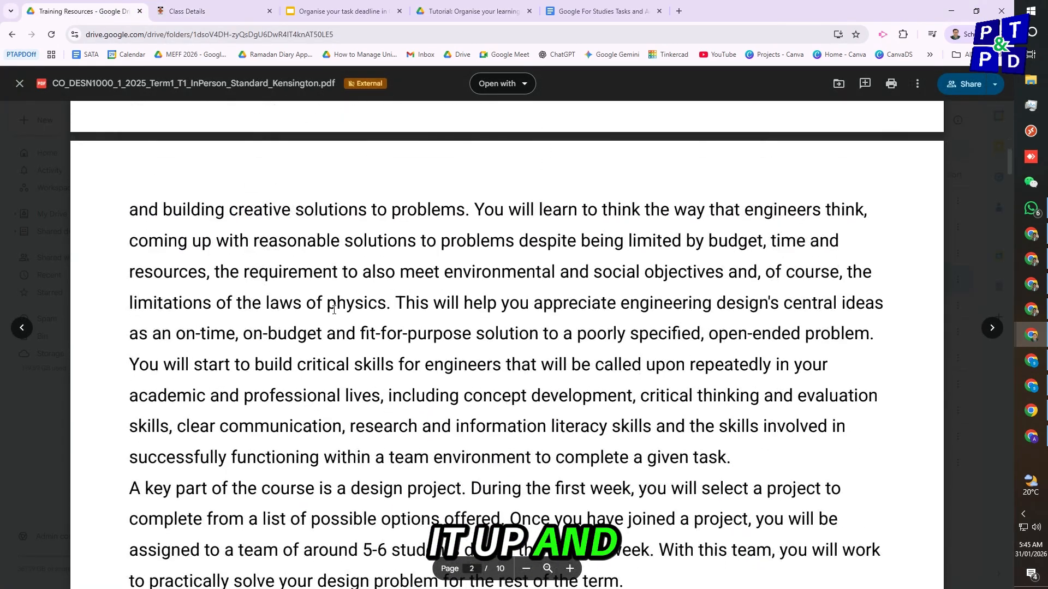
scroll(334, 311, "up", 4)
scroll(334, 311, "up", 10)
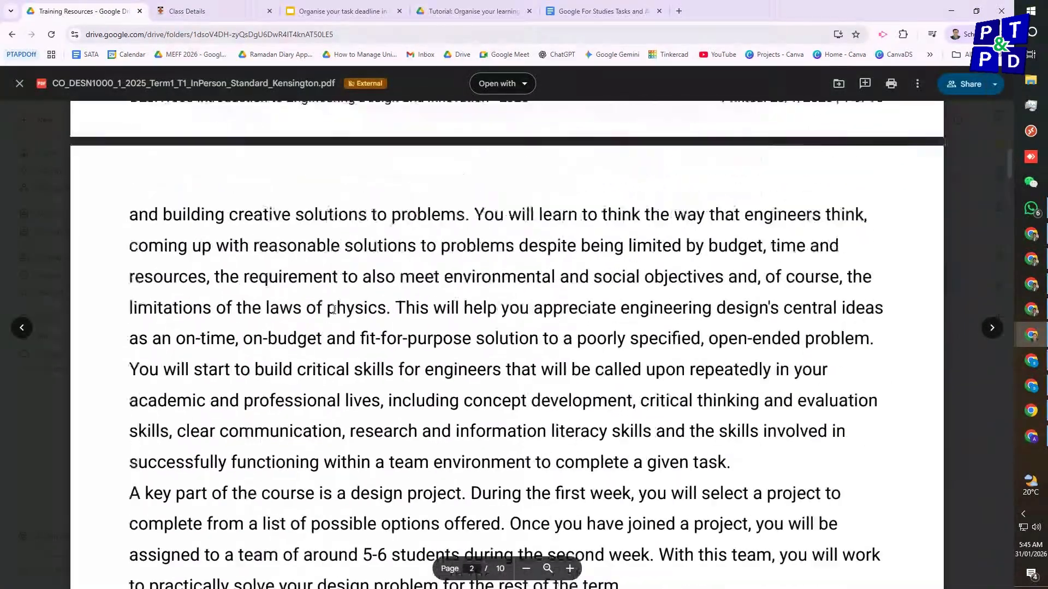
scroll(258, 391, "down", 17)
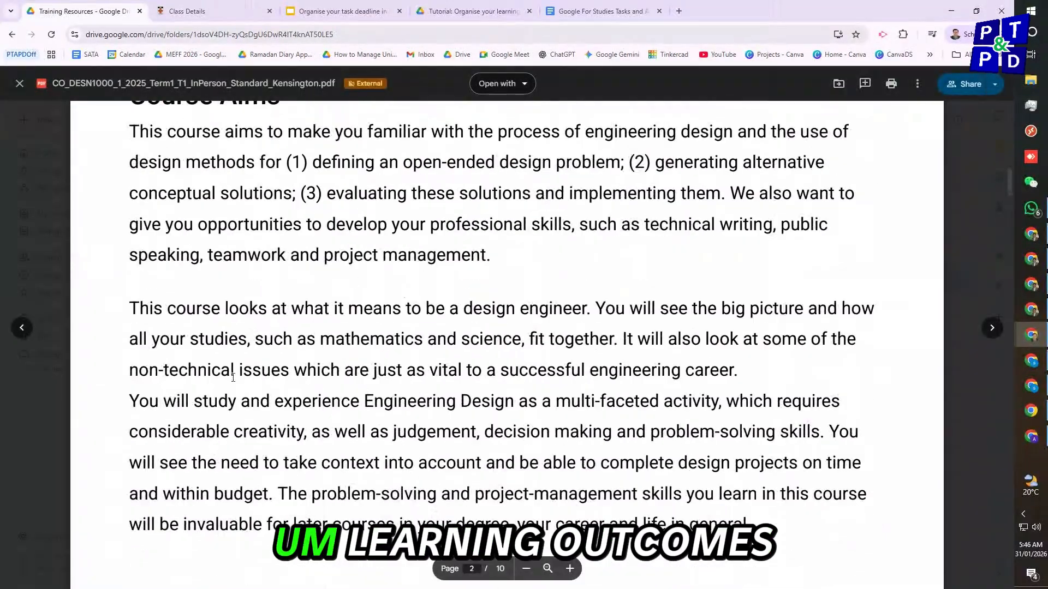
scroll(304, 358, "down", 10)
scroll(304, 358, "down", 3)
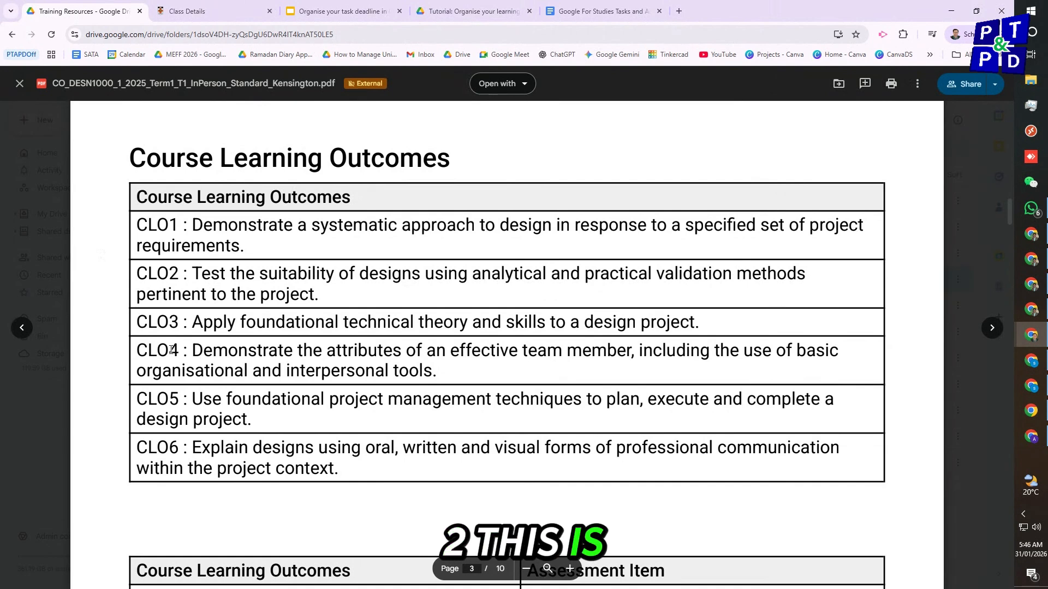
Step: Highlight in turn the opening verb of each course learning outcome, from CLO1 to CLO6
left_click_drag(194, 224, 288, 226)
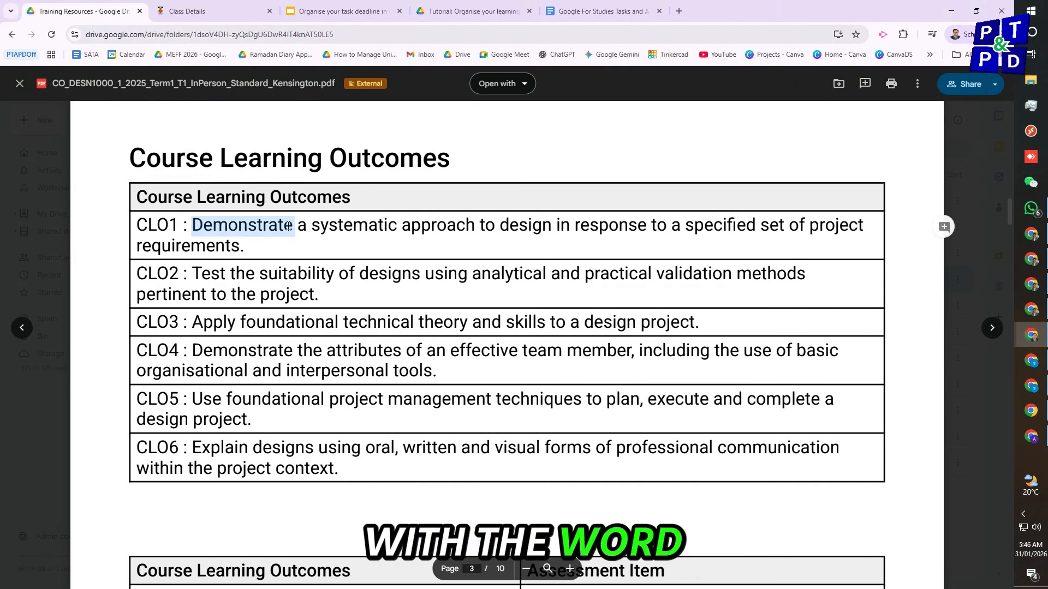
left_click_drag(226, 273, 199, 274)
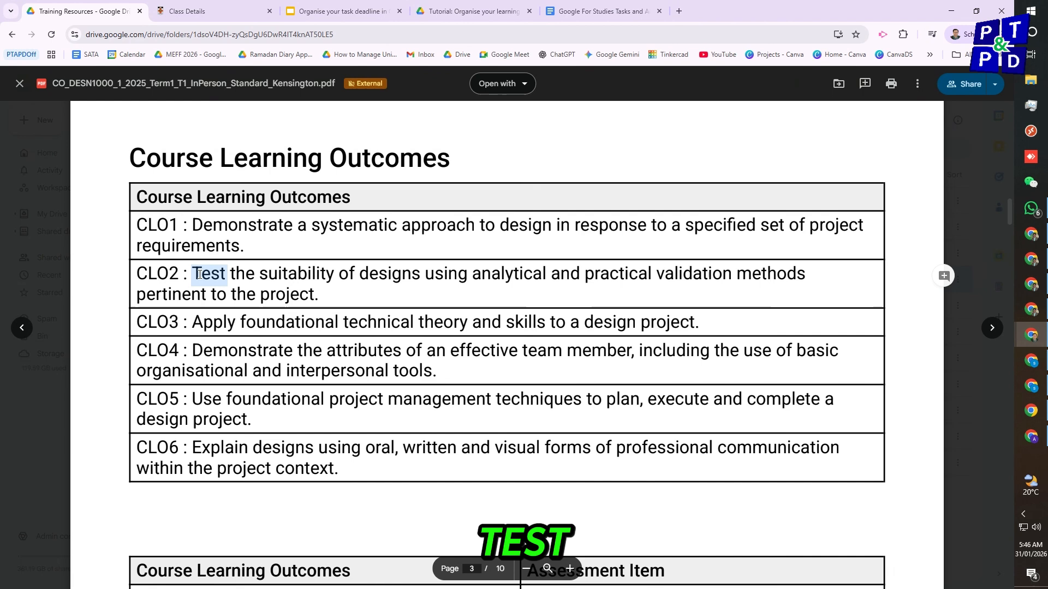
double_click(203, 324)
double_click(212, 351)
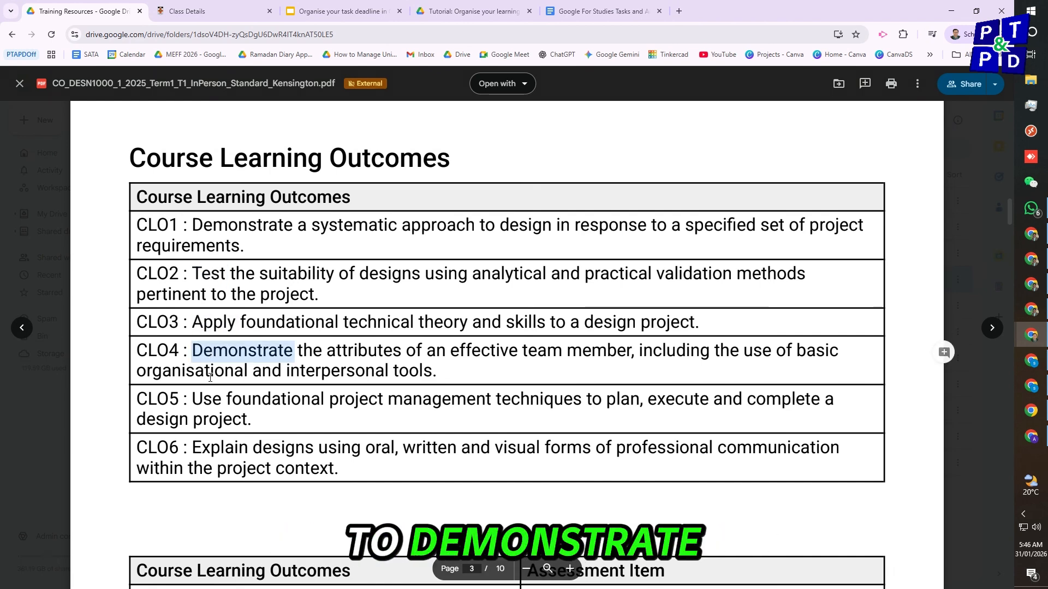
double_click(205, 399)
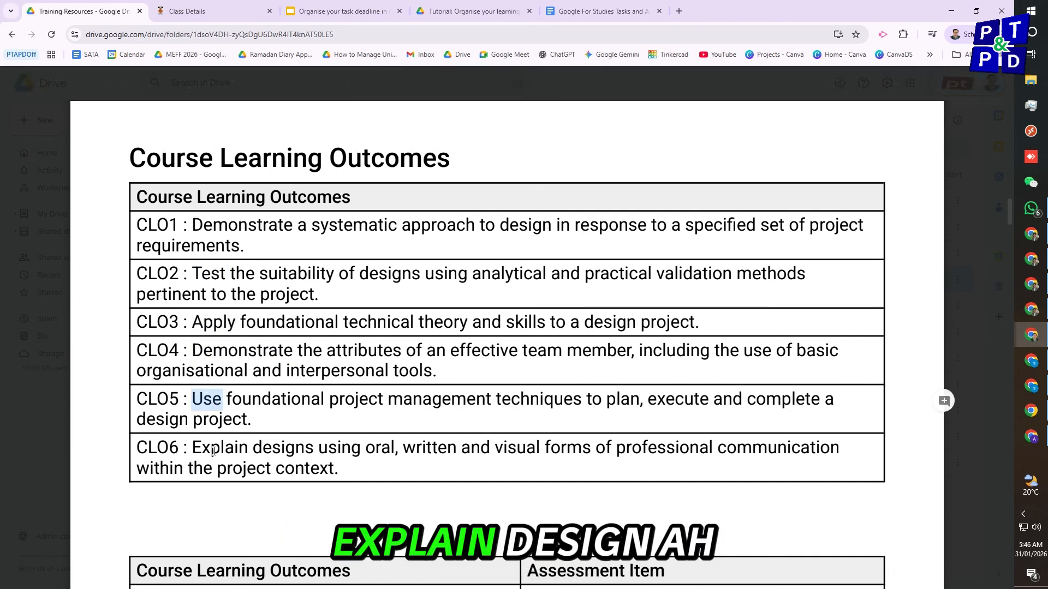
double_click(213, 448)
Step: Examine the table matching learning outcomes to assessment items, highlighting the CLO1 assessments and the outcome text from CLO1 to CLO3
scroll(460, 404, "down", 5)
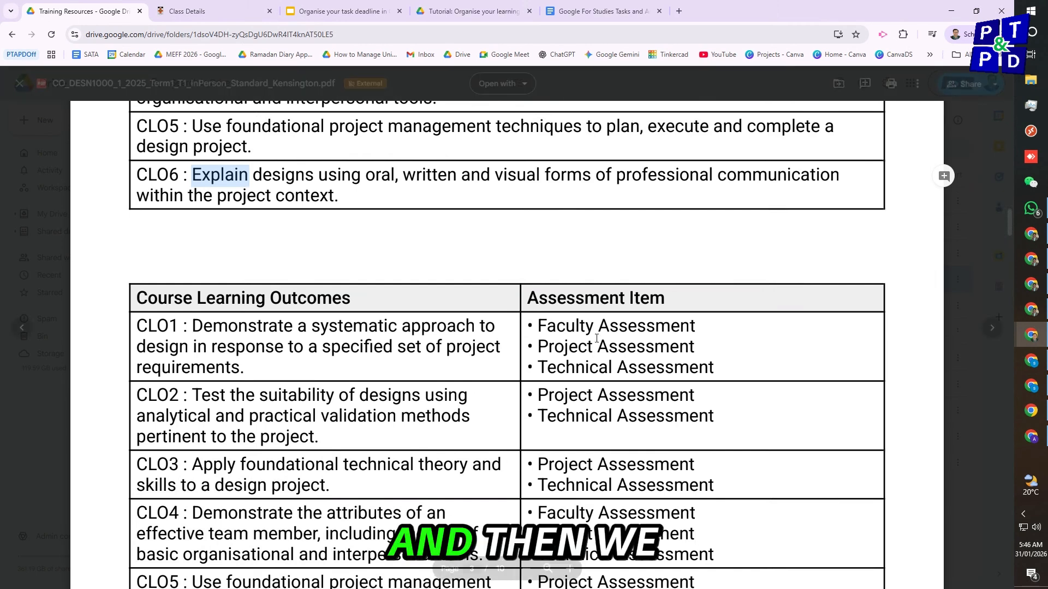
left_click_drag(527, 322, 690, 380)
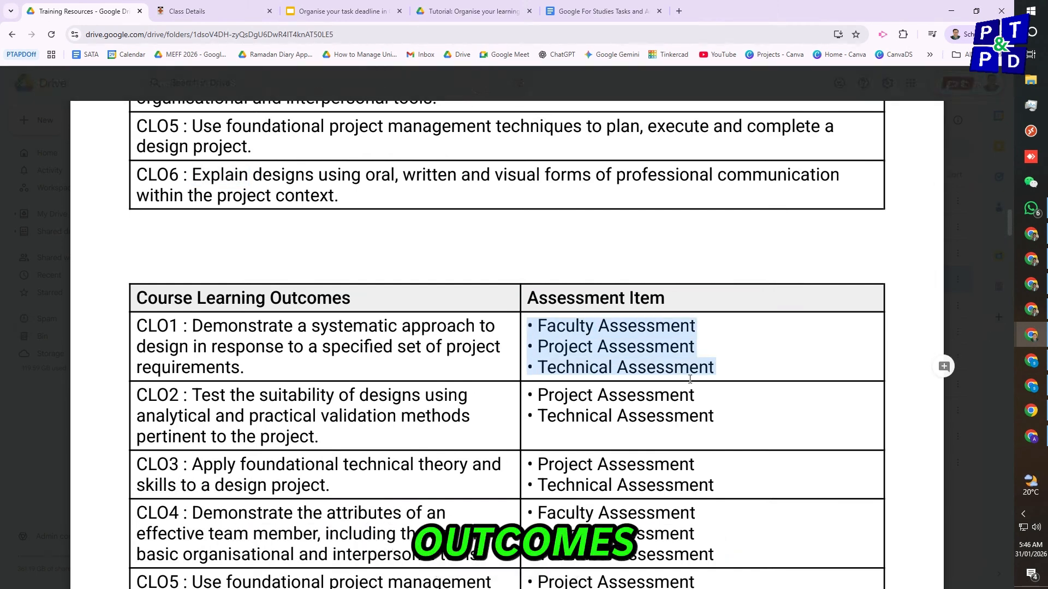
left_click_drag(212, 347, 365, 480)
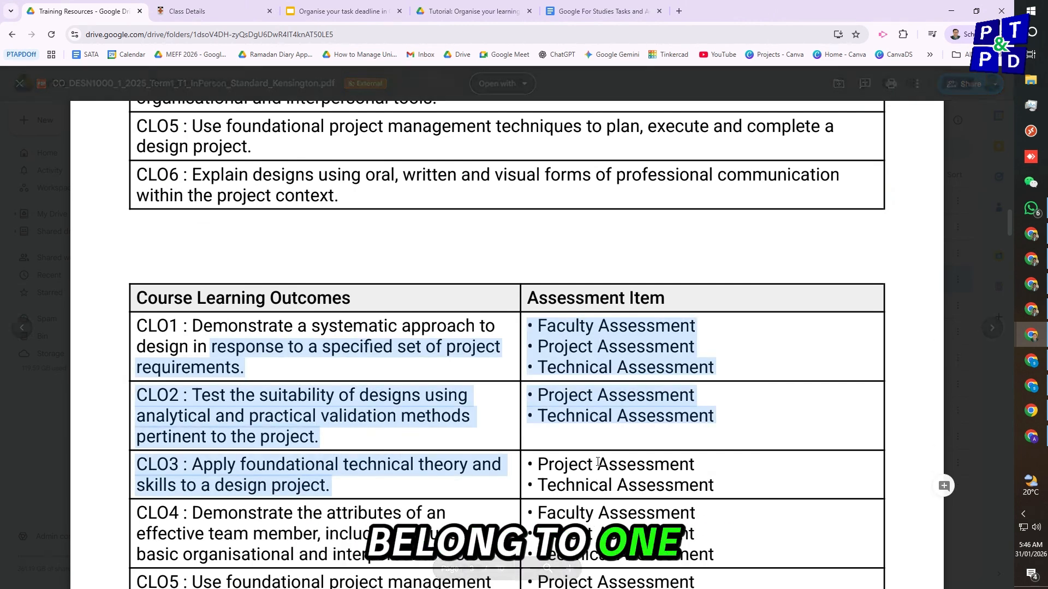
scroll(598, 463, "down", 4)
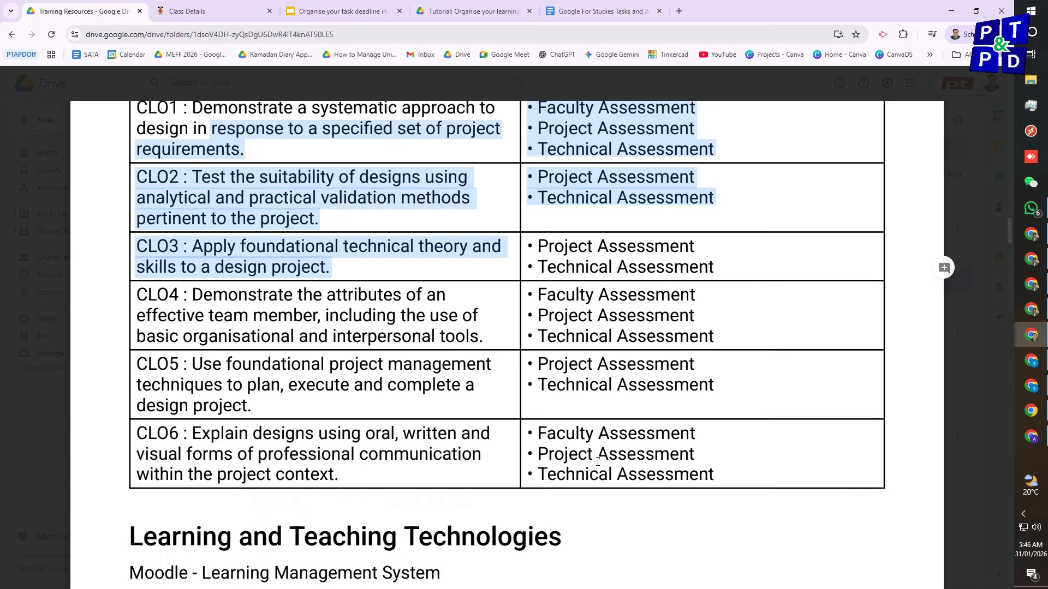
scroll(598, 462, "up", 1)
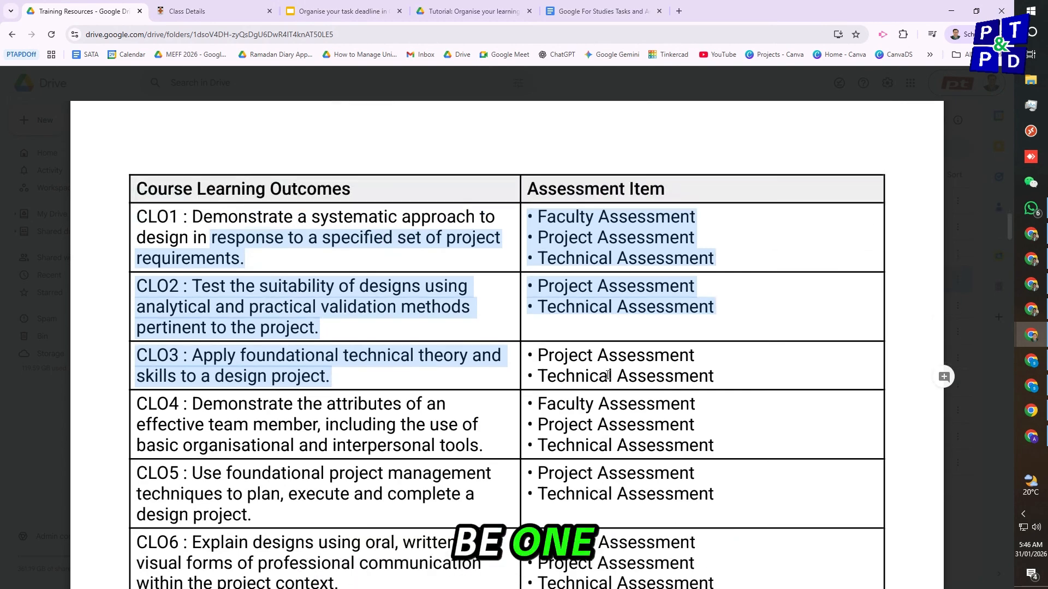
scroll(454, 493, "down", 3)
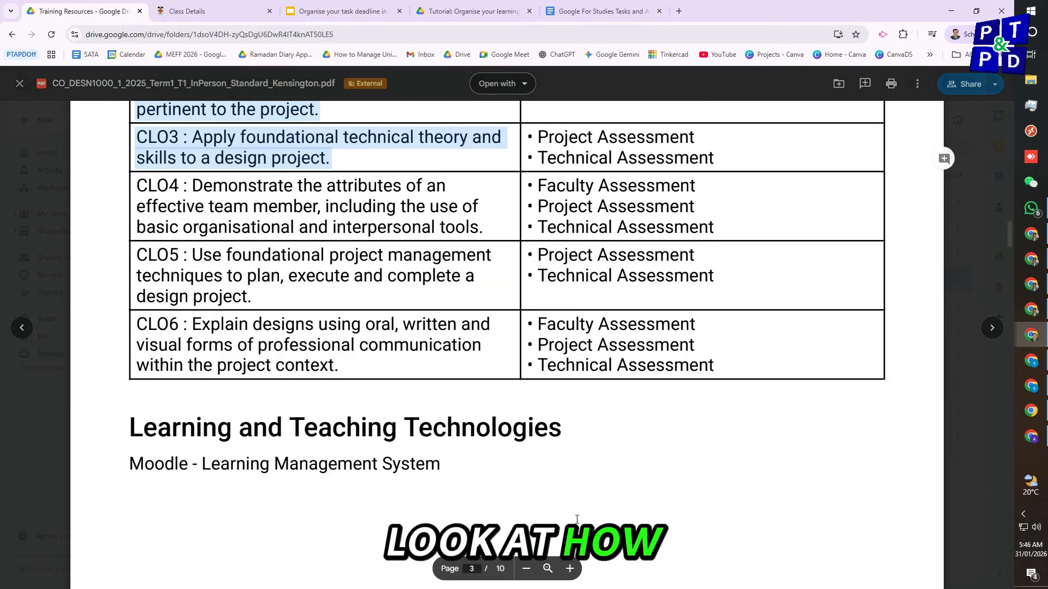
Step: Examine the Assessment Structure table, highlighting the weights and the Project Assessment's start date
scroll(577, 519, "down", 3)
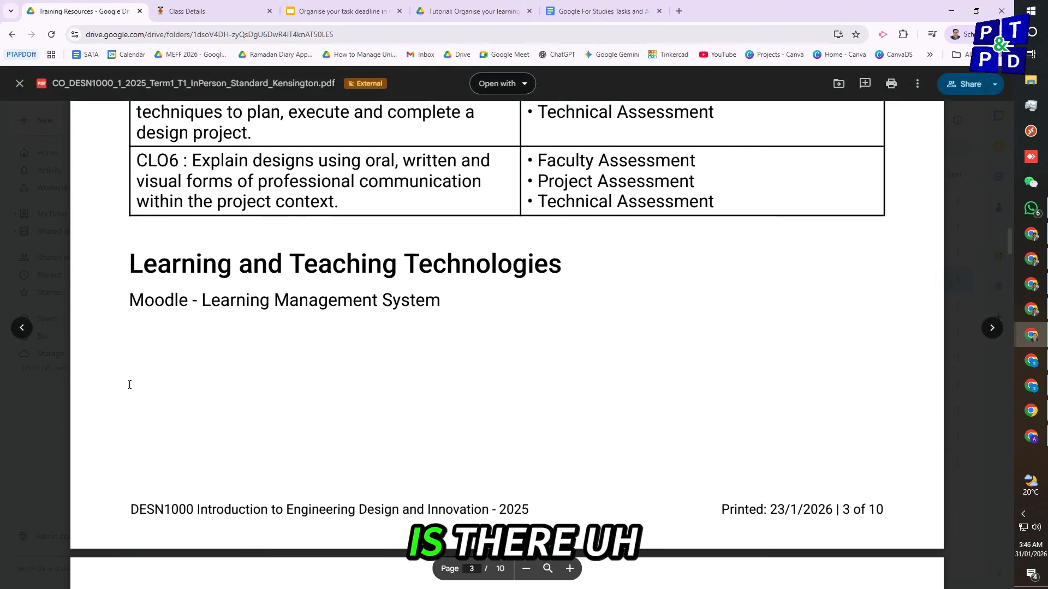
scroll(205, 461, "down", 8)
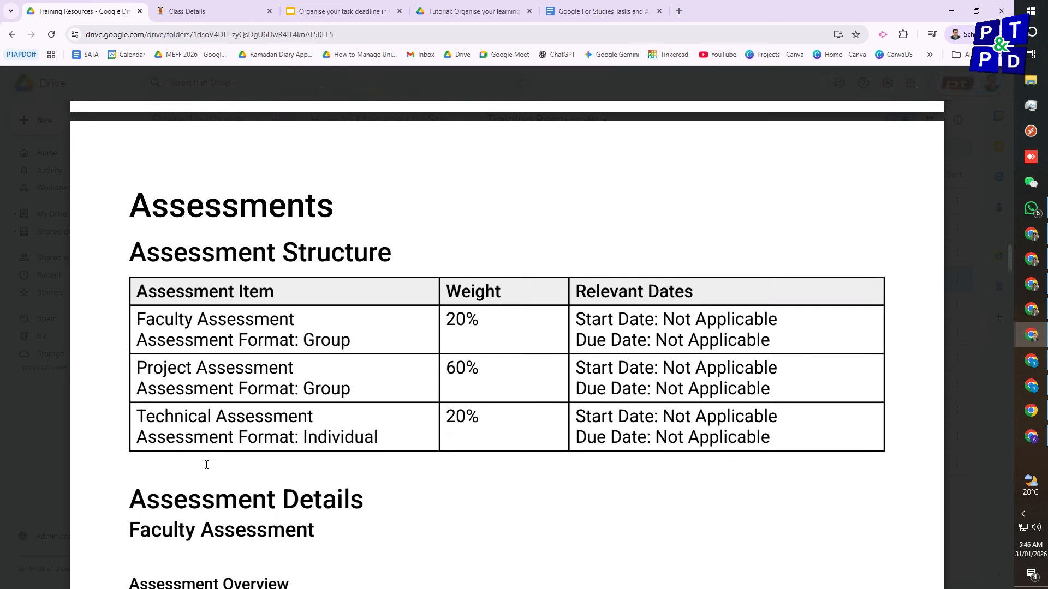
left_click_drag(491, 426, 444, 315)
left_click(484, 344)
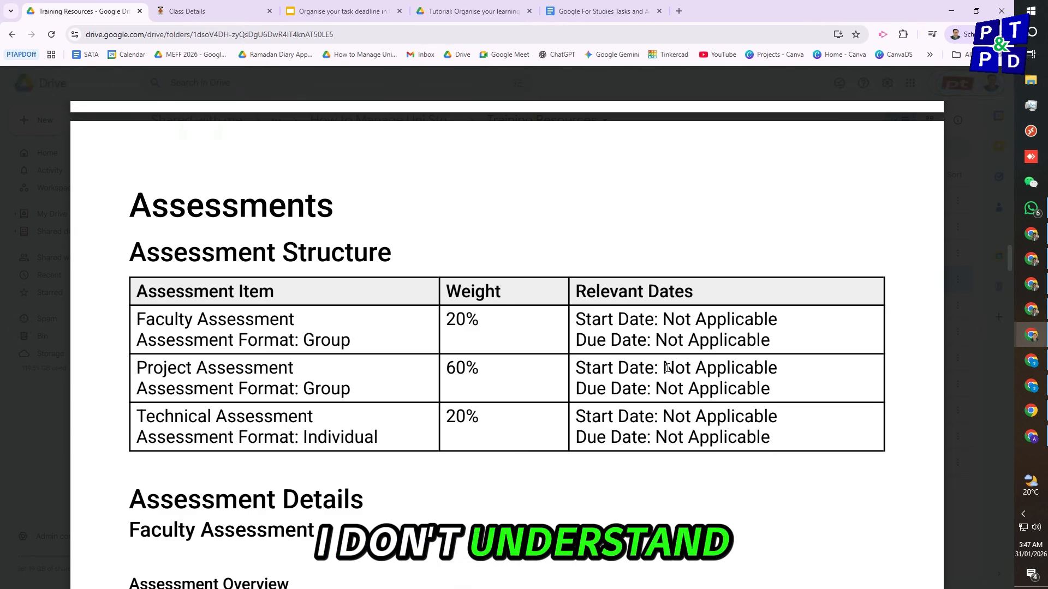
left_click_drag(662, 369, 775, 374)
Step: Read through the Assessment Details of the course outline, including the learning outcomes and generative AI permission levels, down to Staff Details
scroll(528, 445, "down", 5)
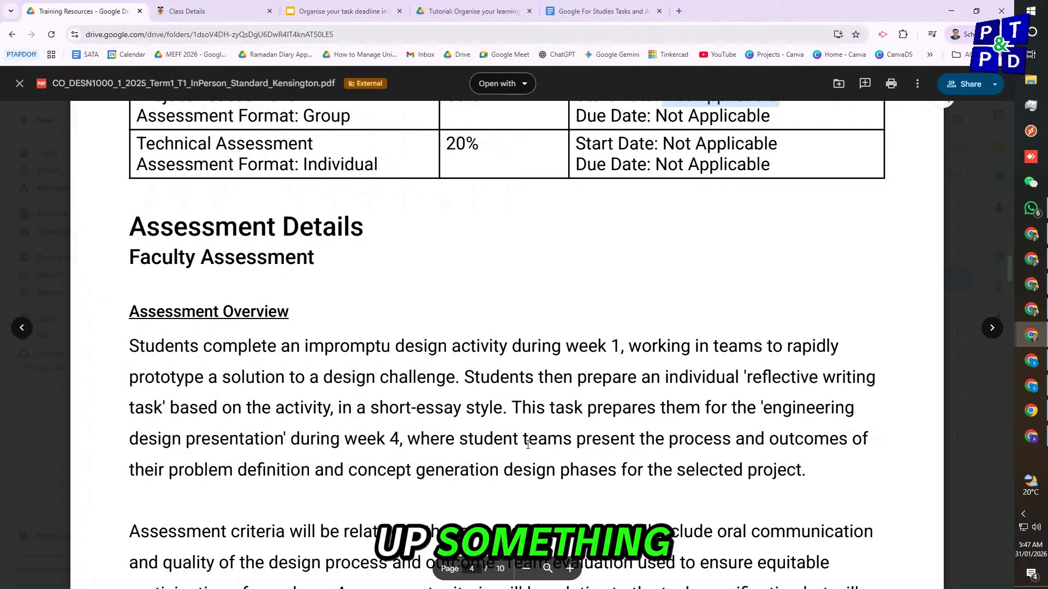
scroll(528, 444, "down", 4)
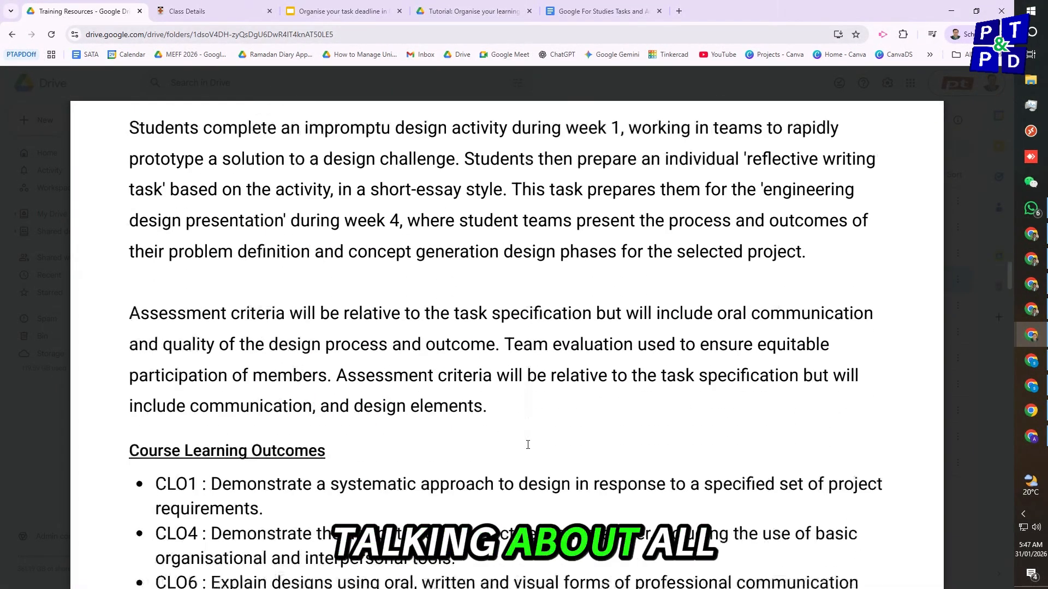
scroll(527, 445, "down", 6)
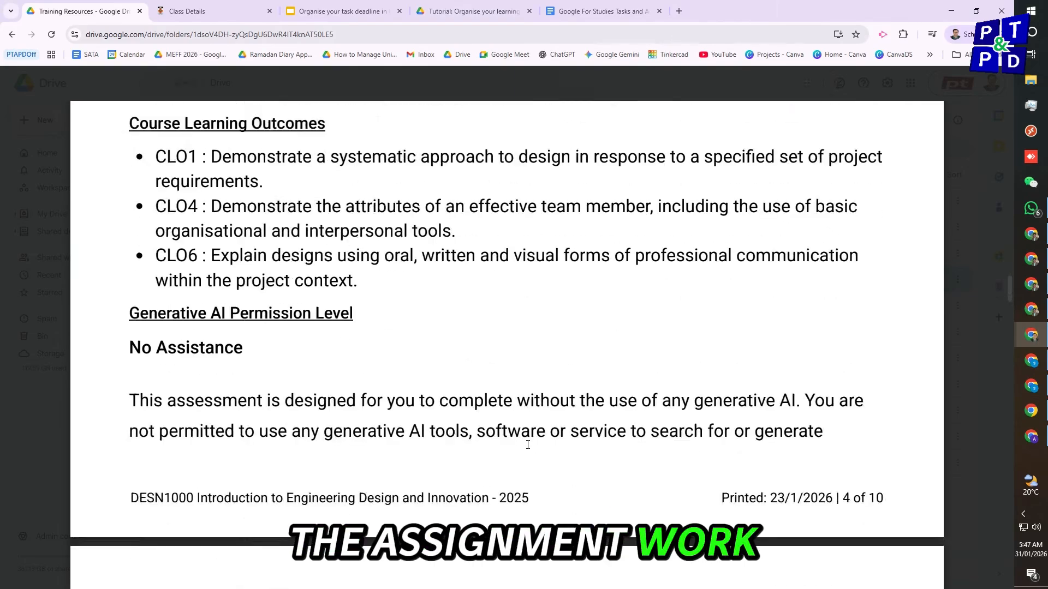
scroll(527, 444, "down", 9)
scroll(528, 445, "down", 20)
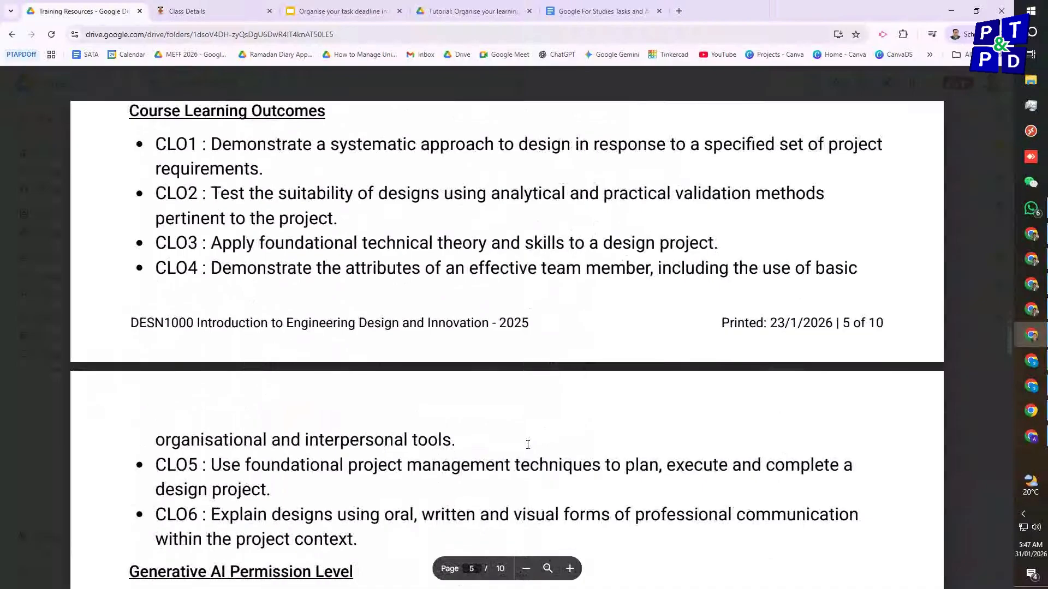
scroll(528, 444, "down", 11)
scroll(527, 445, "down", 17)
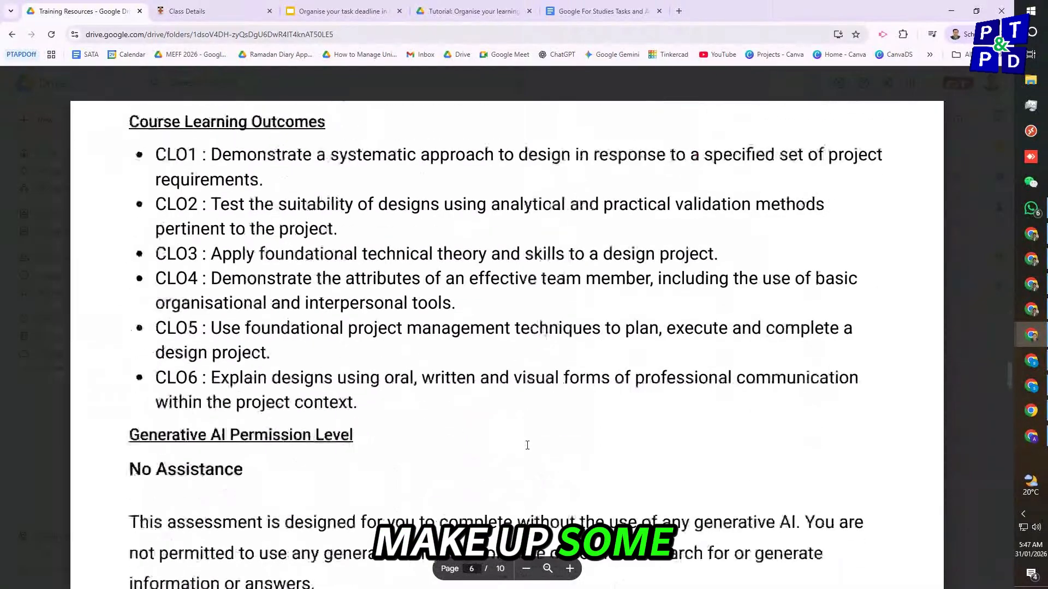
scroll(527, 445, "down", 6)
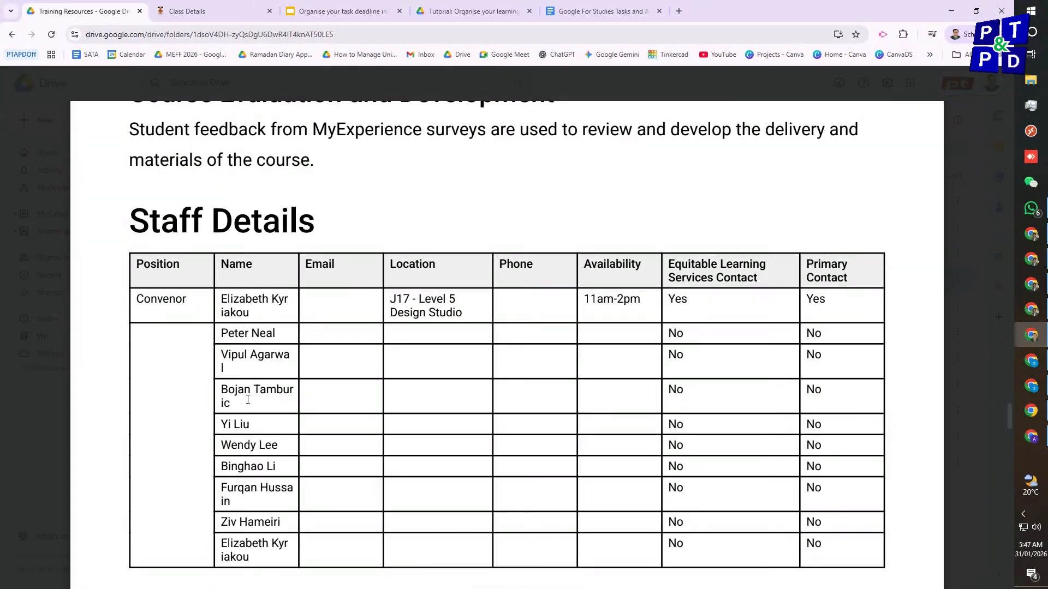
Step: Examine the Staff Details table, highlighting a staff member's name and the convenor's location
double_click(223, 389)
left_click_drag(221, 365, 220, 356)
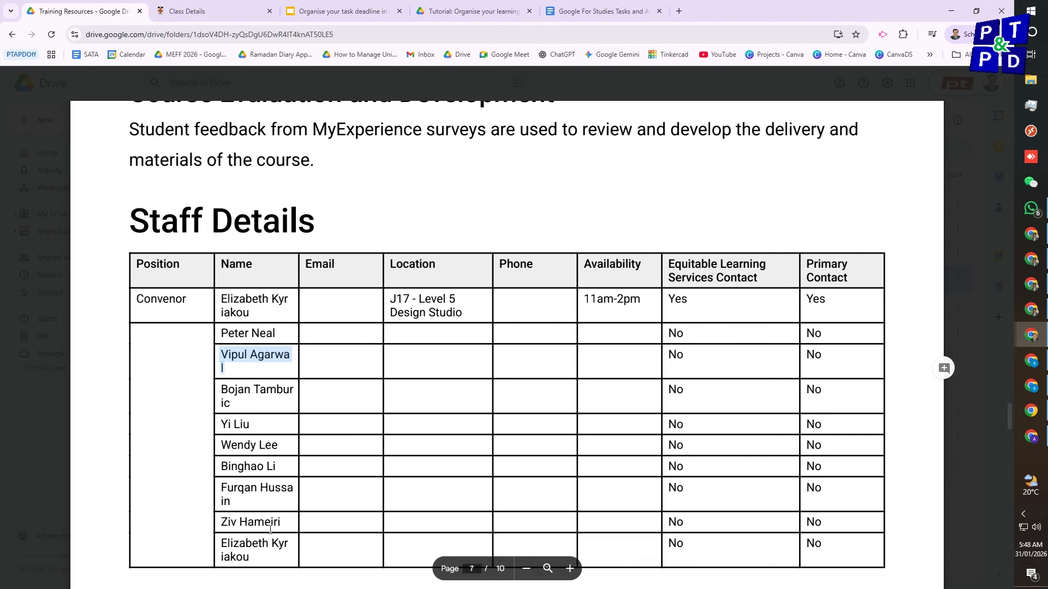
left_click_drag(463, 315, 402, 293)
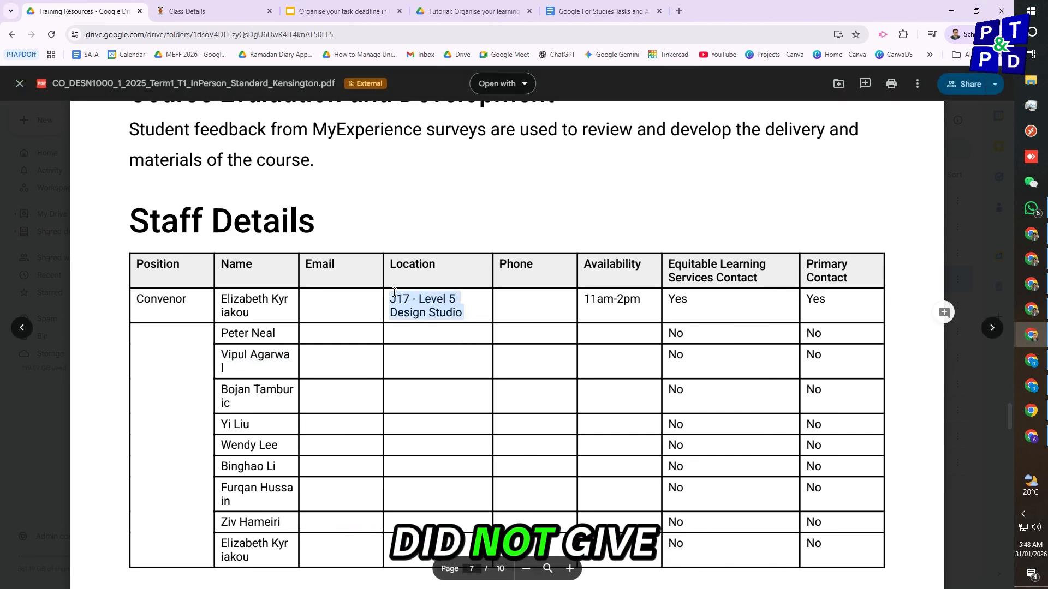
double_click(395, 295)
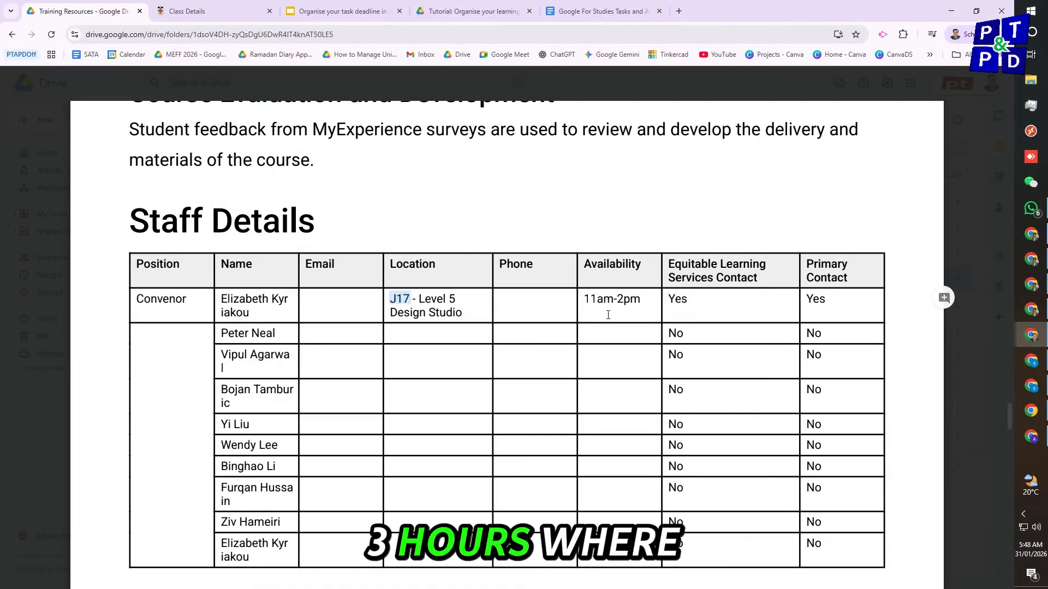
Step: Read the Other Useful Information section, covering special consideration, the administrative policy links, and equity and diversity
scroll(593, 429, "down", 12)
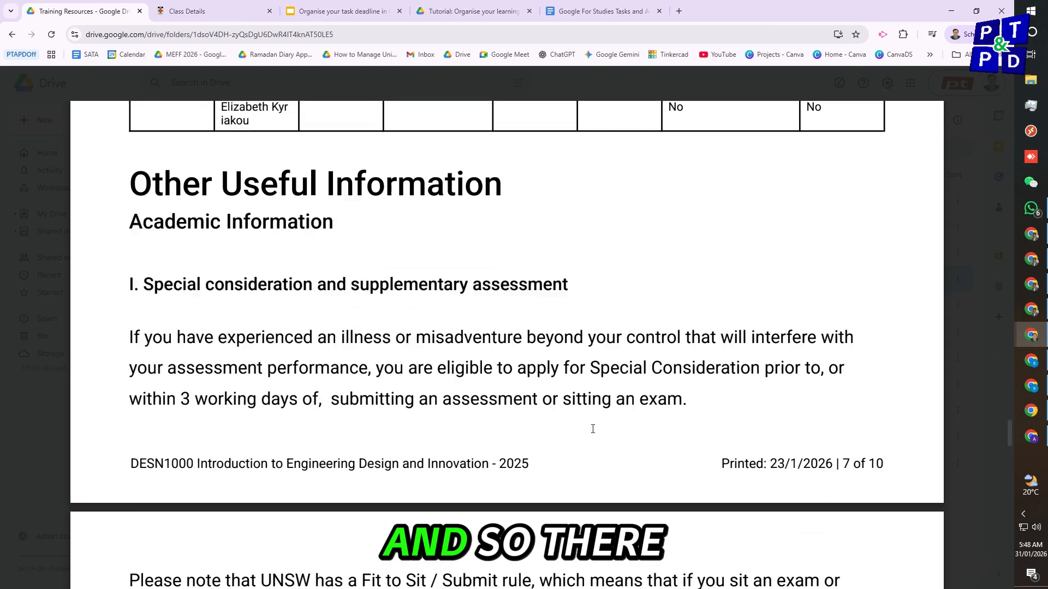
scroll(593, 428, "down", 4)
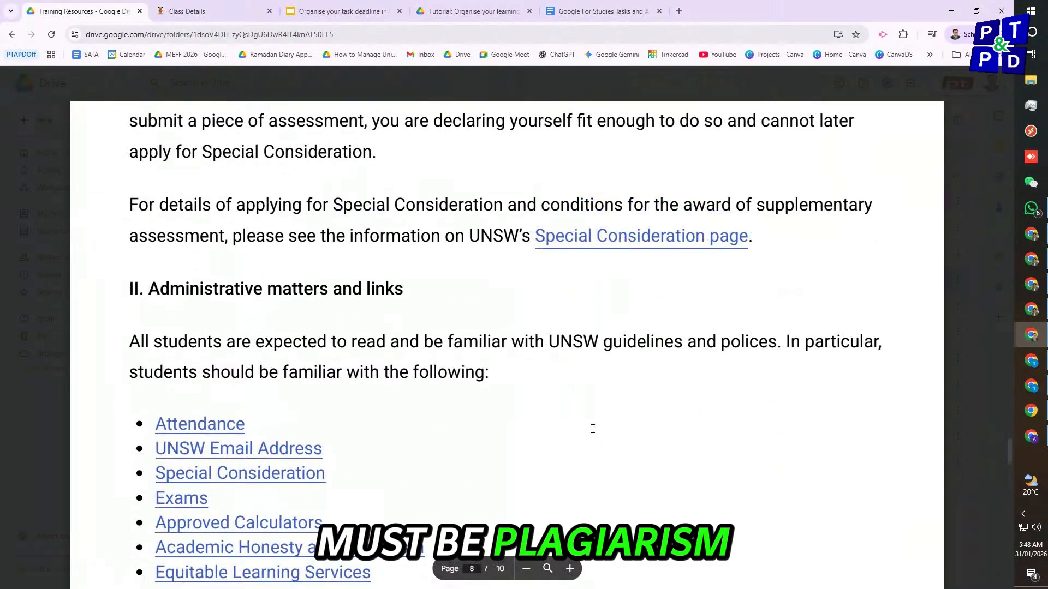
scroll(592, 430, "down", 3)
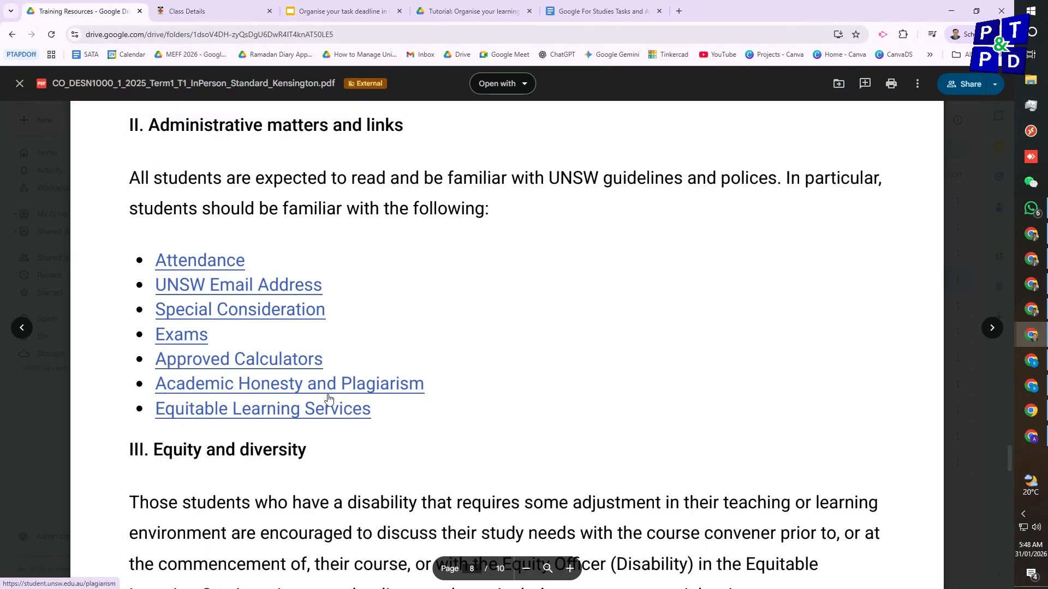
scroll(351, 423, "down", 3)
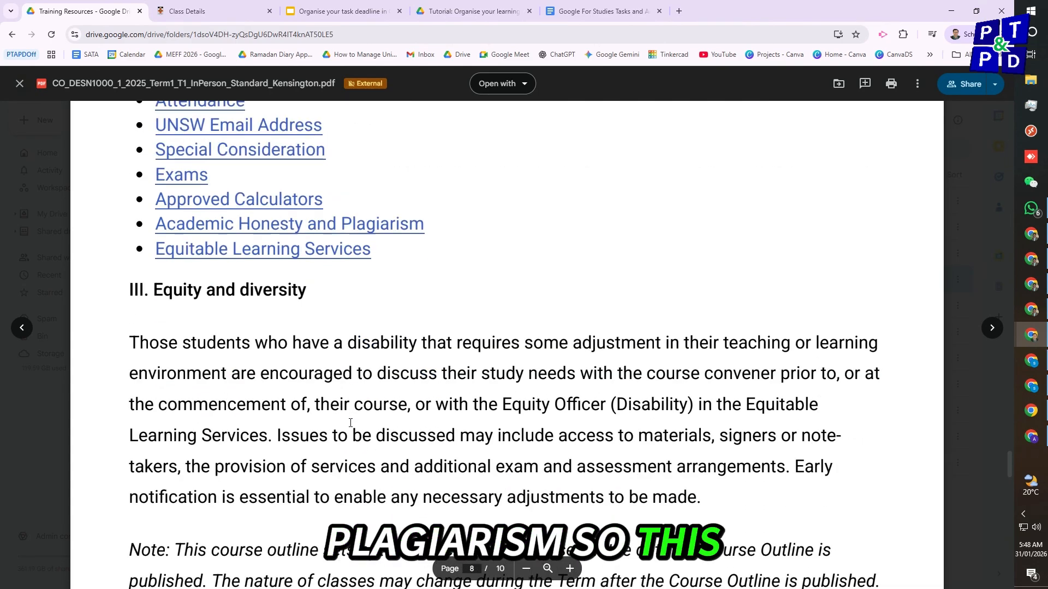
Step: Read the Submission of Assessment Tasks section of the course outline, covering late penalties
scroll(350, 423, "down", 20)
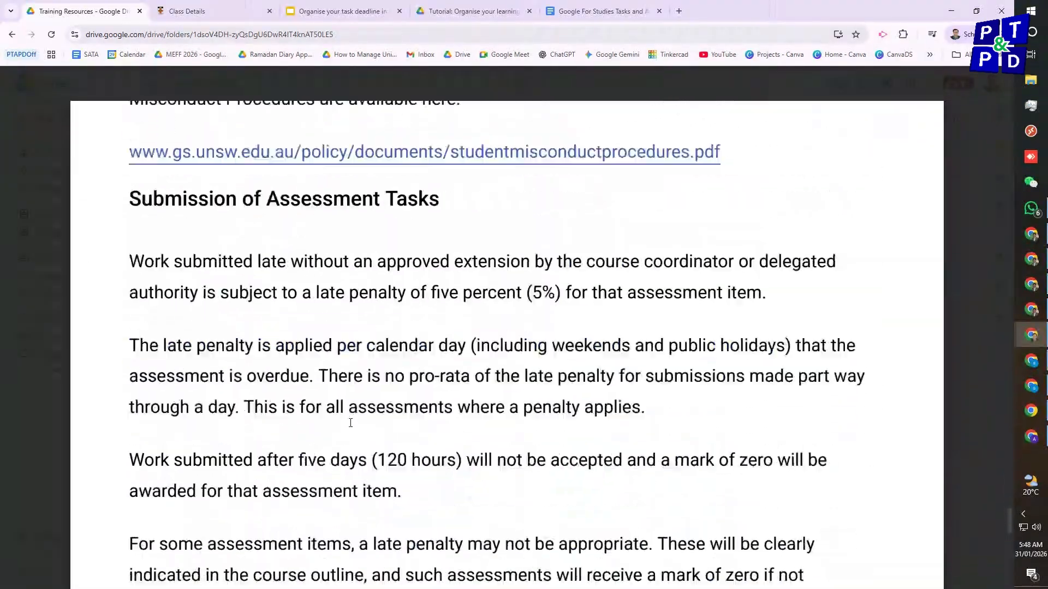
scroll(351, 423, "down", 1)
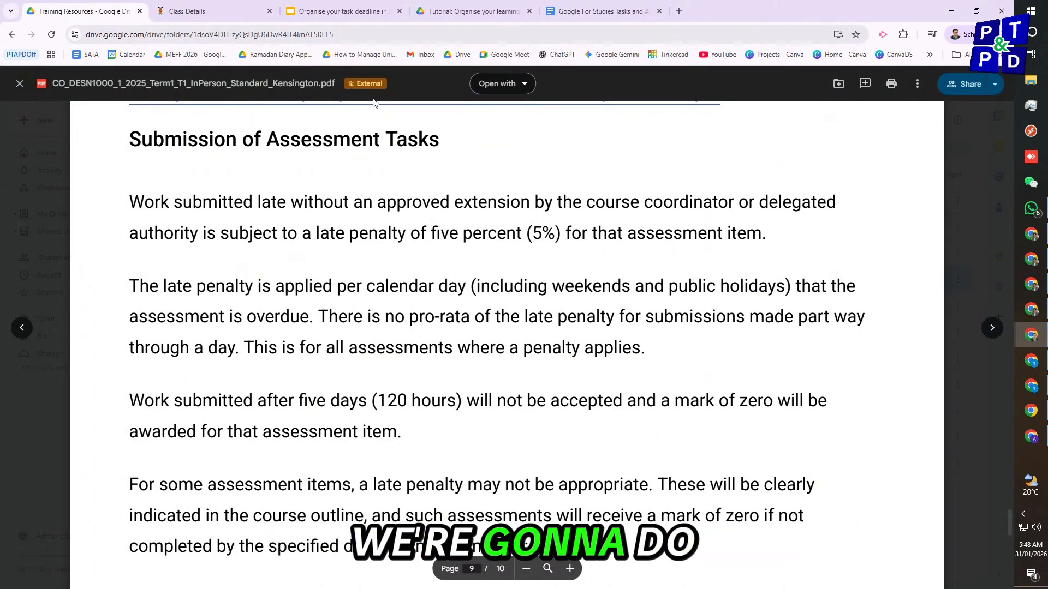
Step: Snap the course outline window to half the screen and switch to the Google Calendar week view window, maximising it
key("alt+Tab")
key("alt+Tab")
key("alt+Tab")
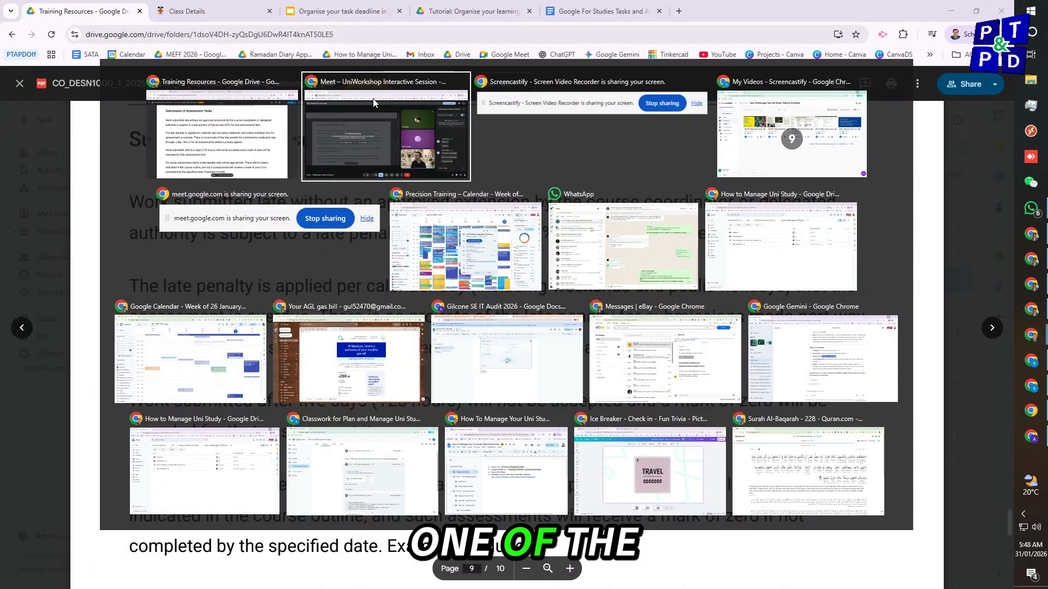
key("shift+alt+Tab")
key("shift+alt+Tab")
key("shift+alt+Tab")
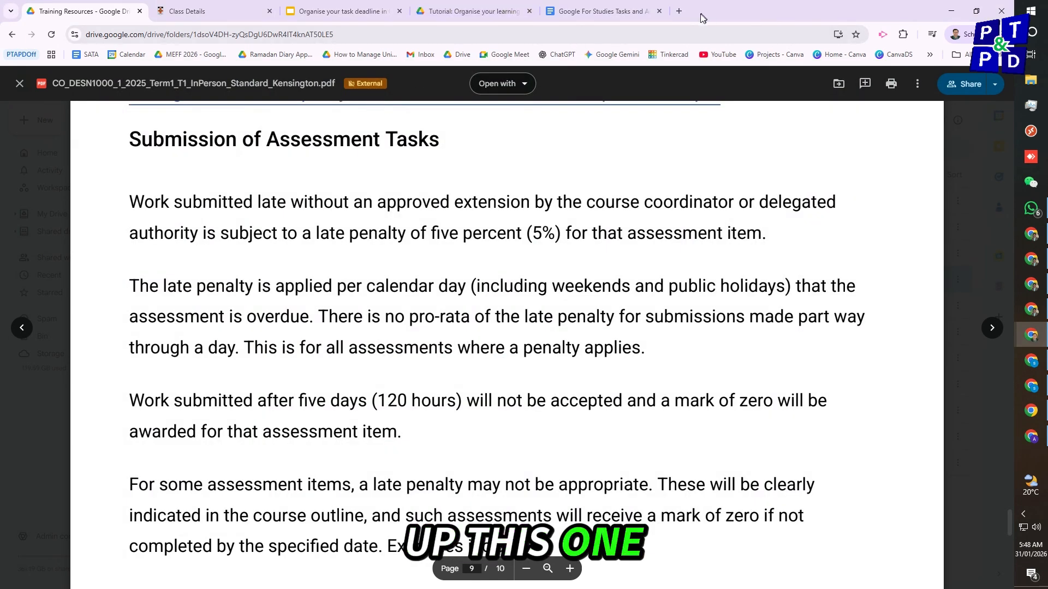
double_click(702, 14)
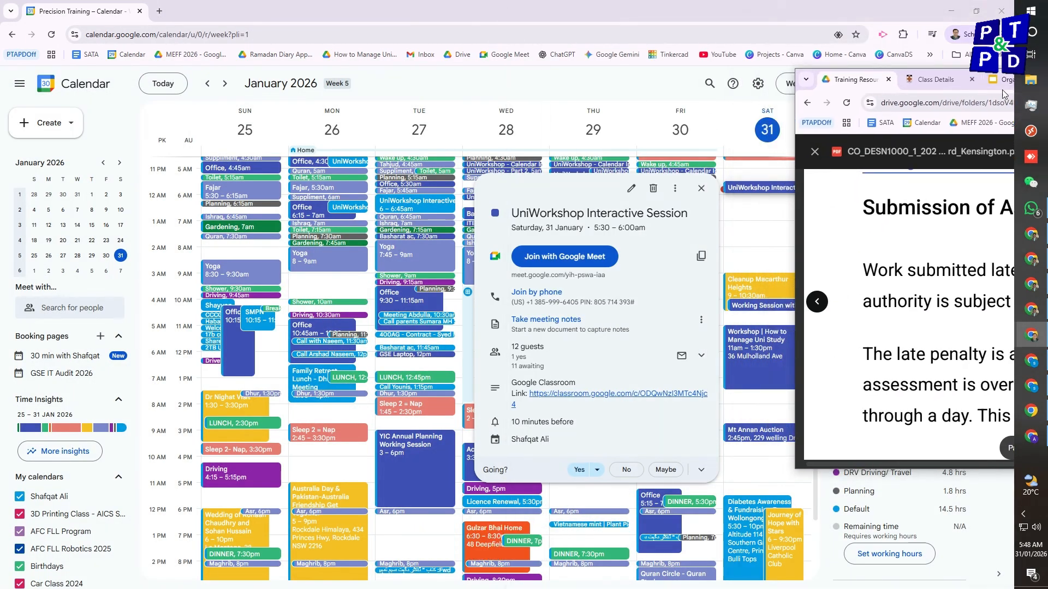
left_click_drag(1047, 74, 1, 109)
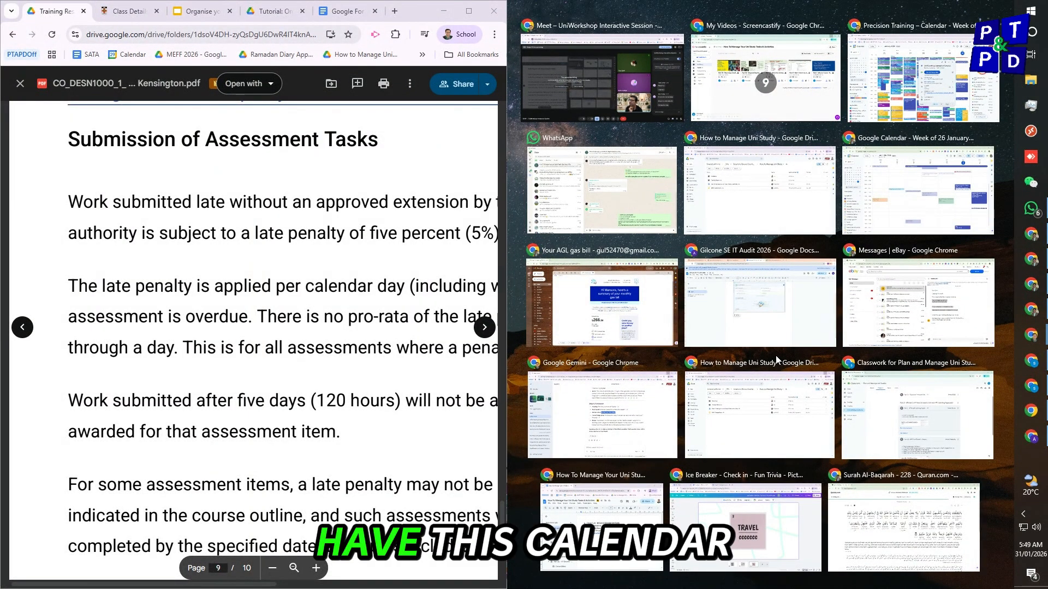
left_click(885, 213)
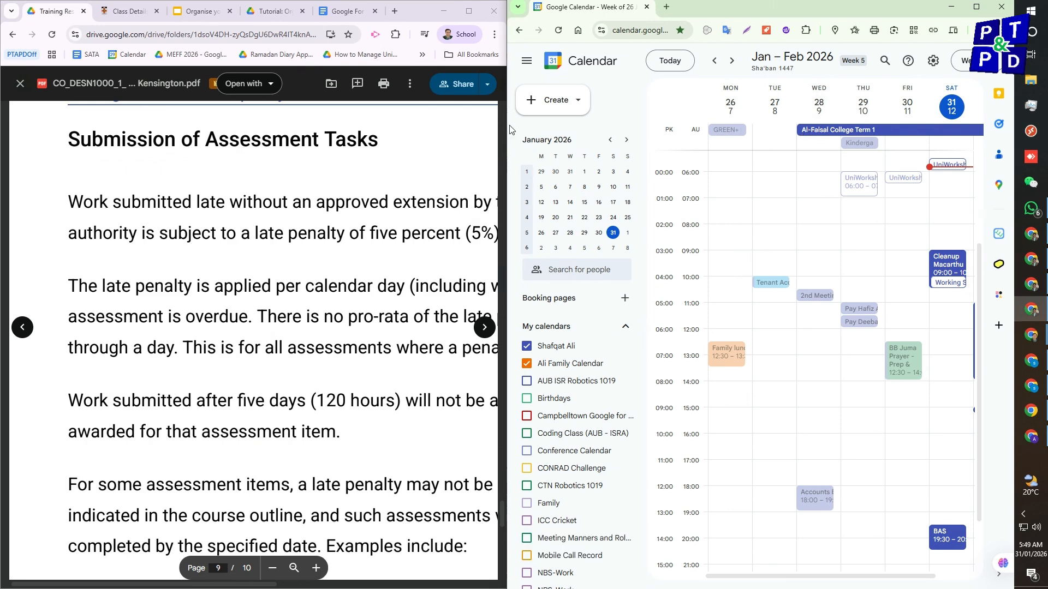
left_click(976, 7)
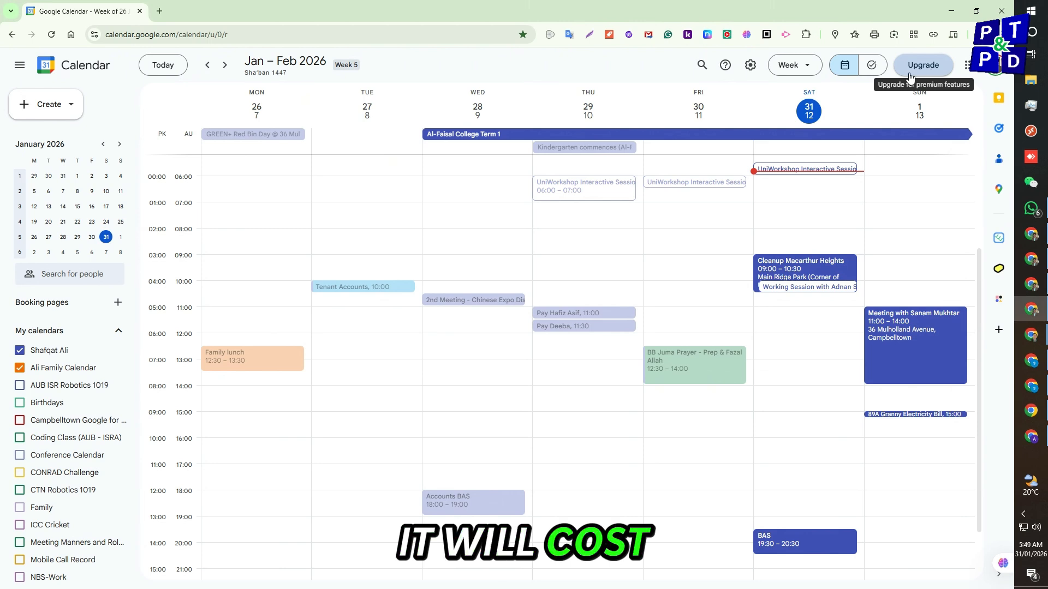
Step: Examine the calendar's view choices, the list of Google apps and the account switcher
left_click(813, 66)
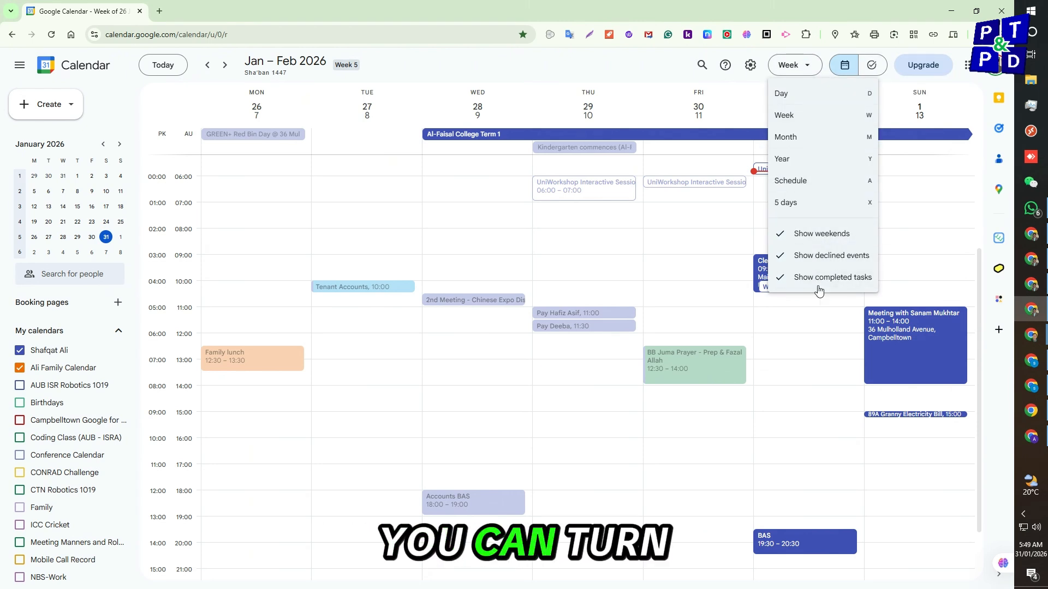
left_click(967, 65)
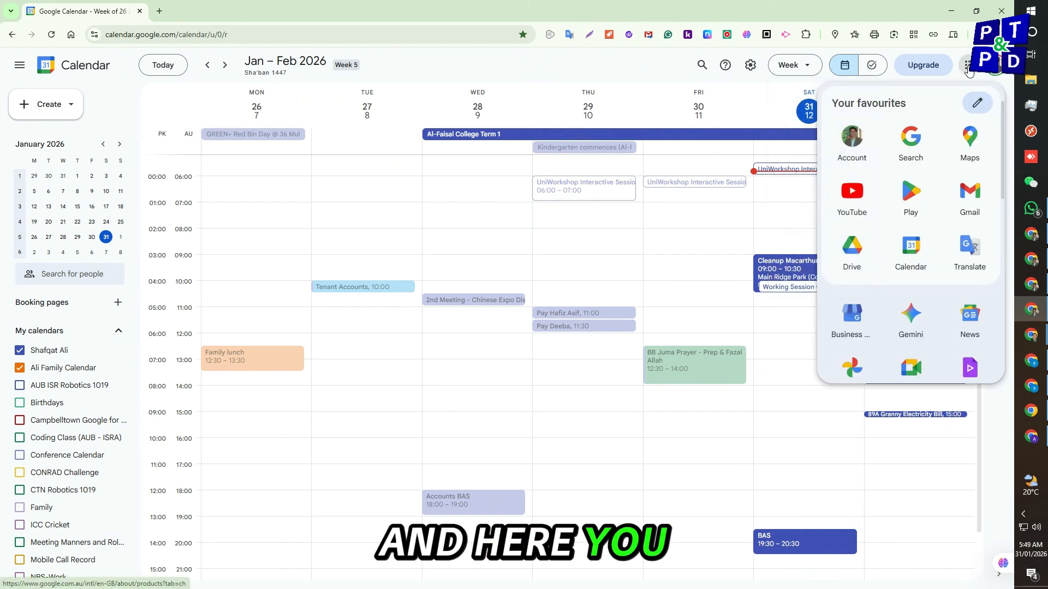
left_click(657, 62)
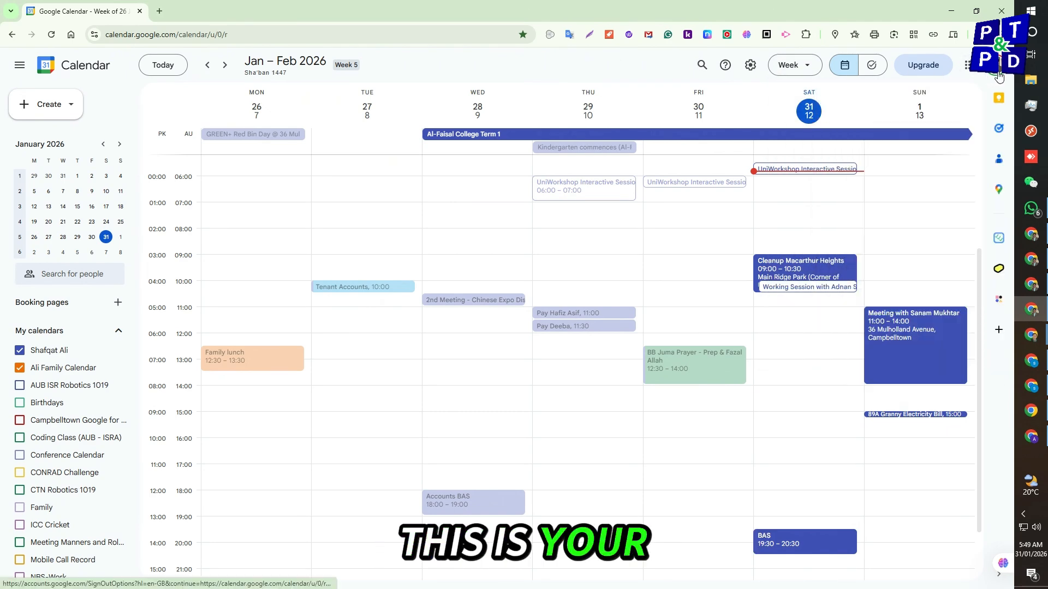
left_click(999, 76)
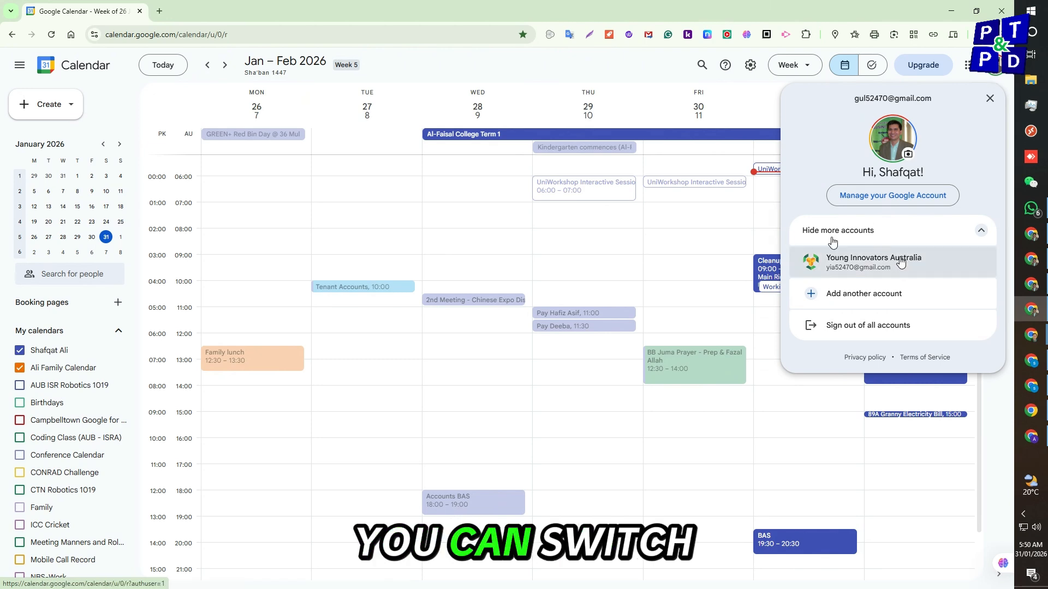
left_click(477, 72)
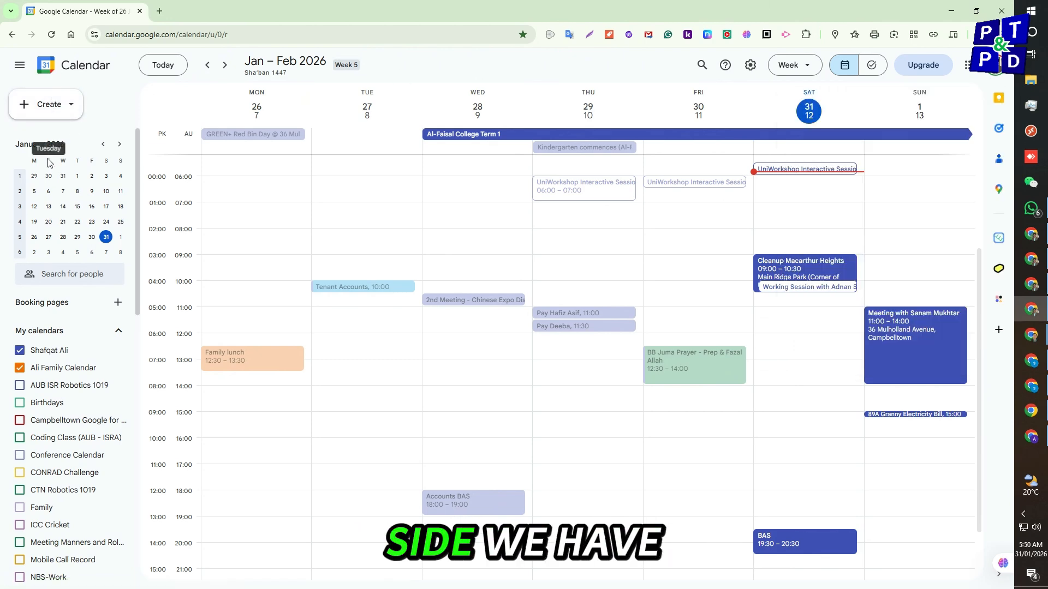
Step: Look at the kinds of entries that can be created and the blank bookable appointment schedule form, leaving without saving
left_click(70, 105)
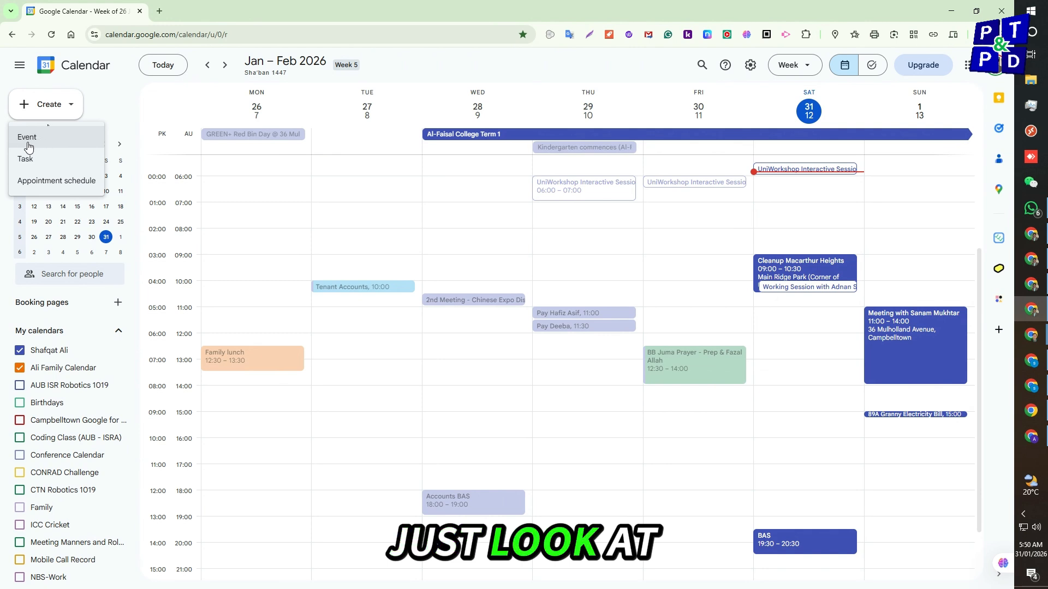
left_click(112, 106)
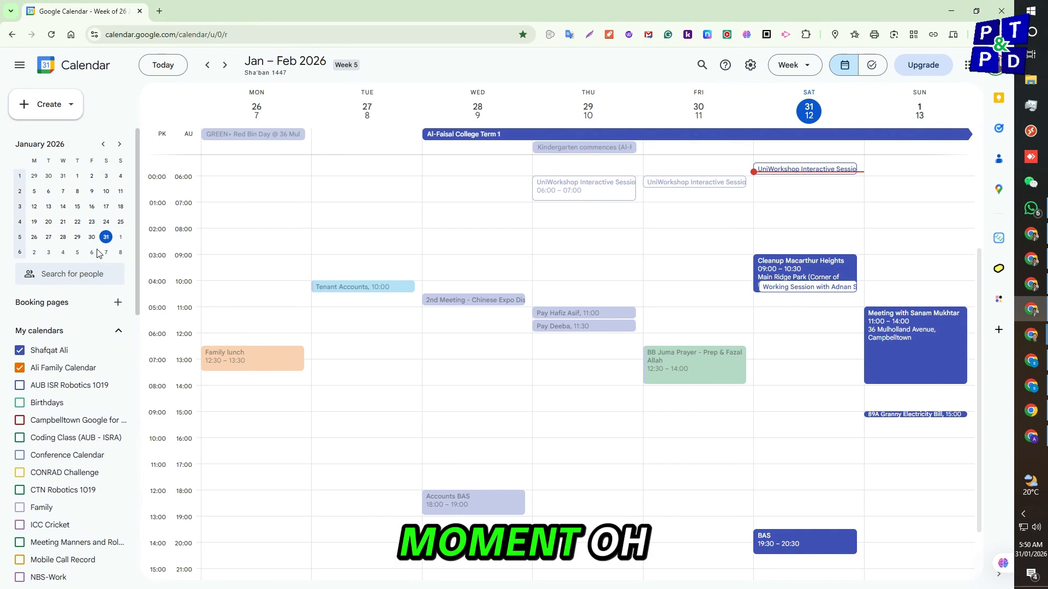
left_click(119, 303)
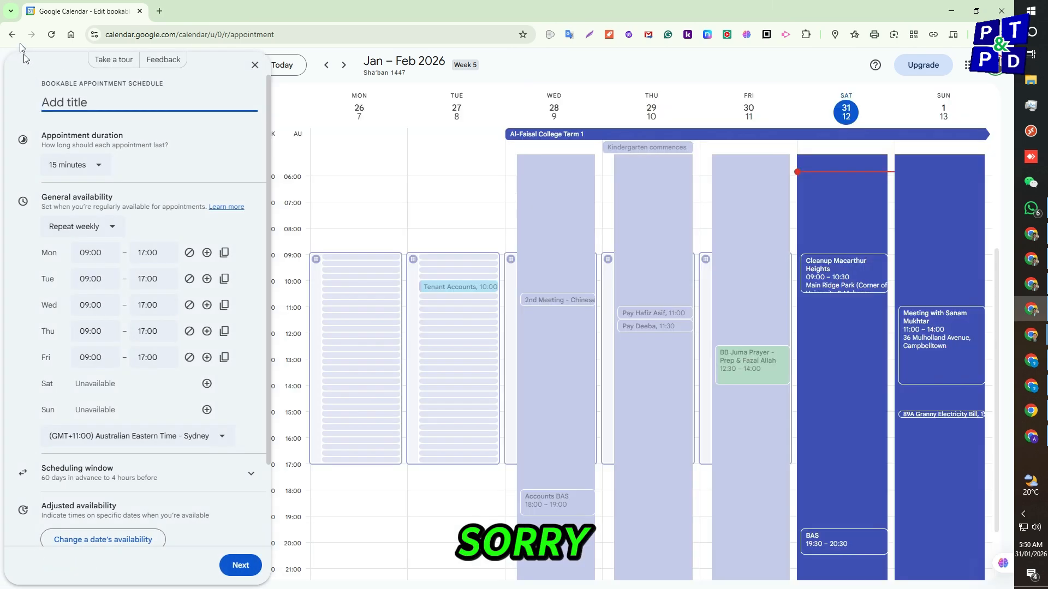
left_click(12, 34)
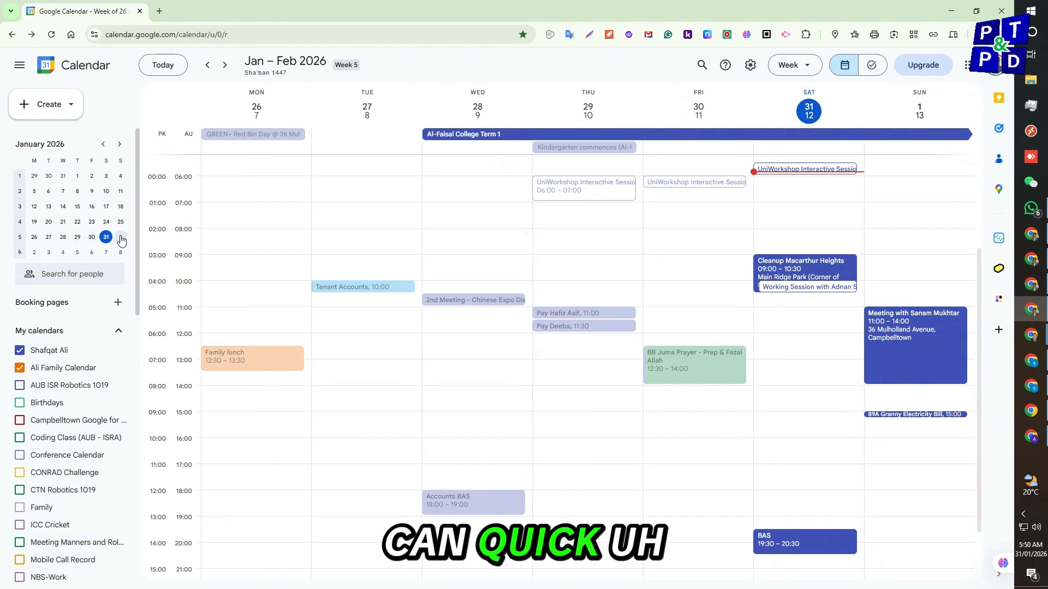
Step: View the people search suggestions and browse the mini calendar forward to March 2026 and back to February 2026
left_click(54, 274)
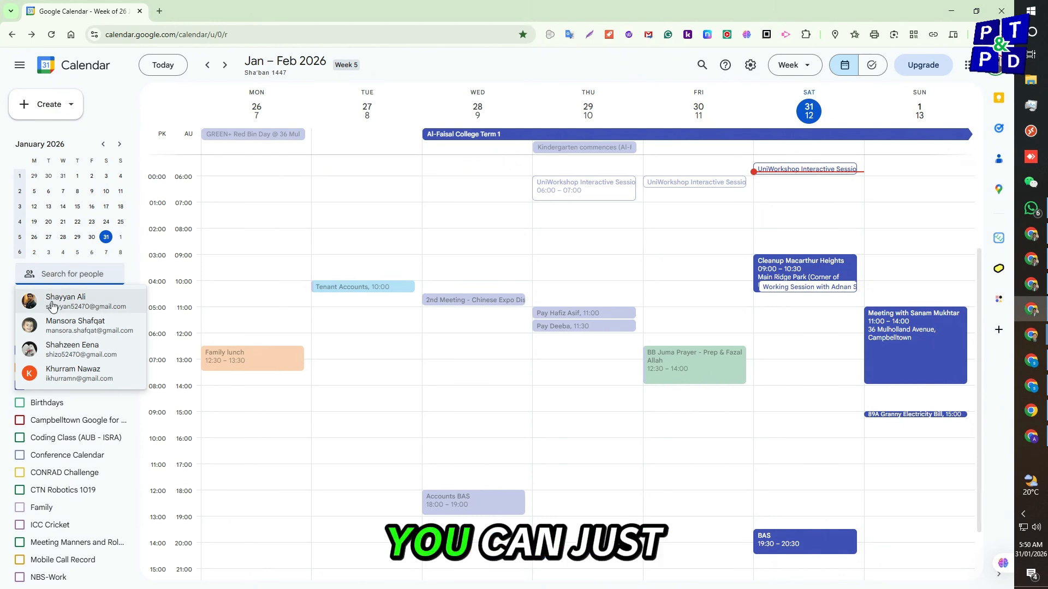
left_click(123, 97)
left_click(120, 144)
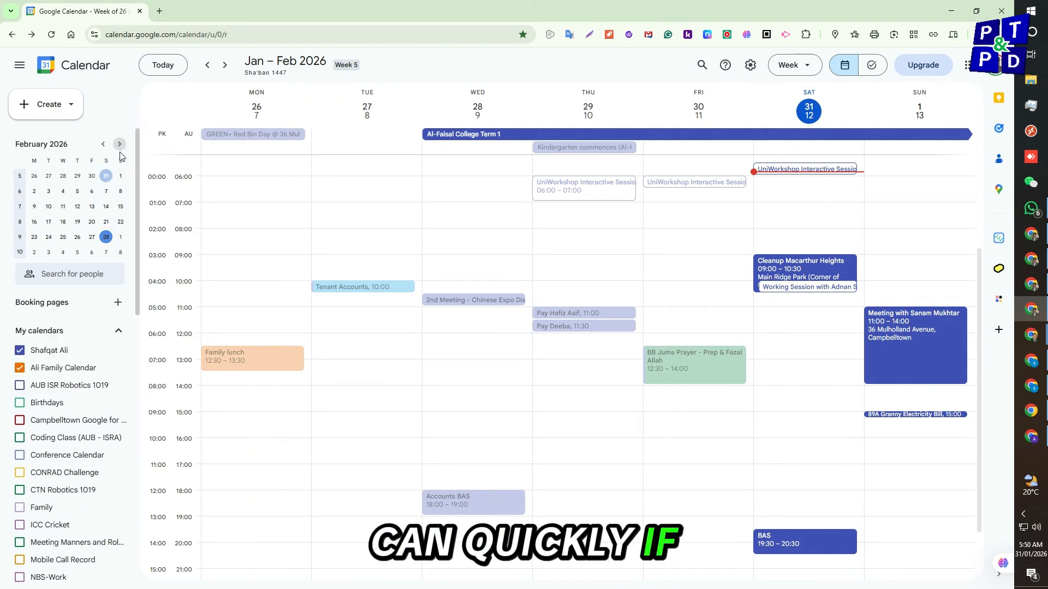
left_click(119, 144)
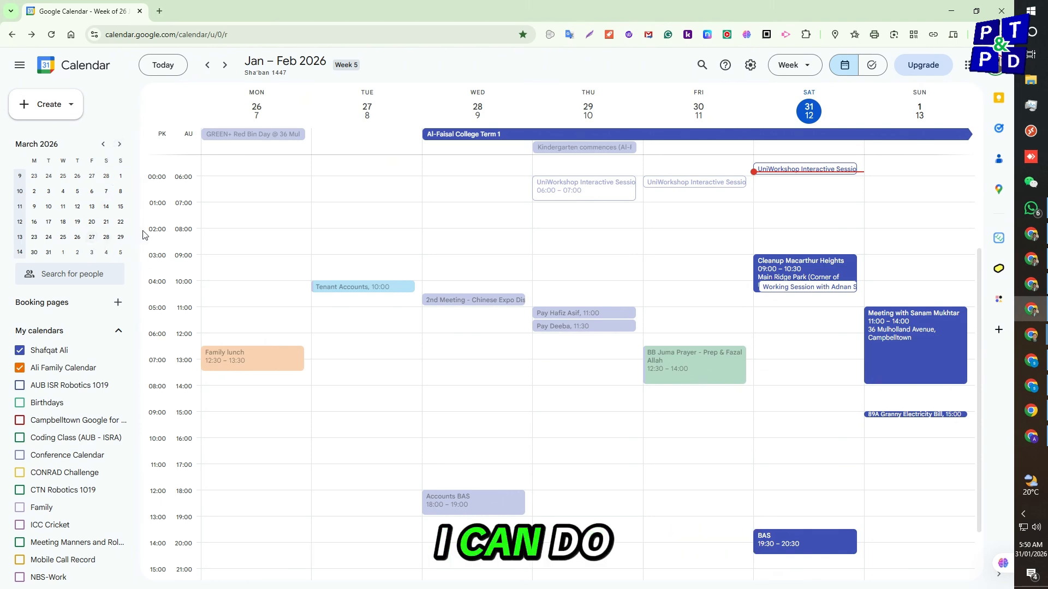
left_click(103, 144)
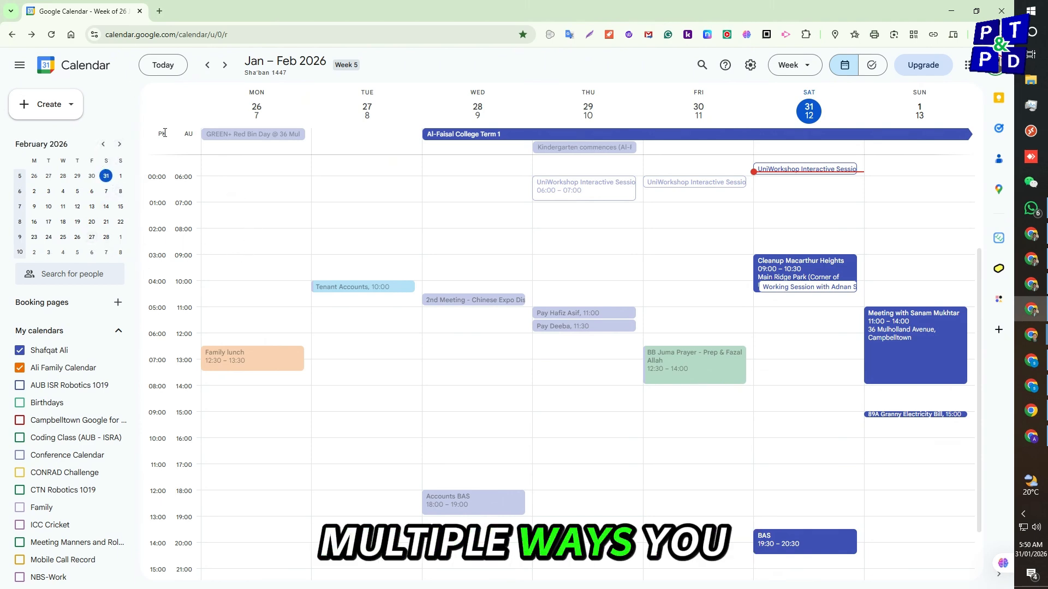
Step: Highlight the PK and AU time zone columns of the week view and discard the blank event draft
left_click_drag(158, 135, 191, 241)
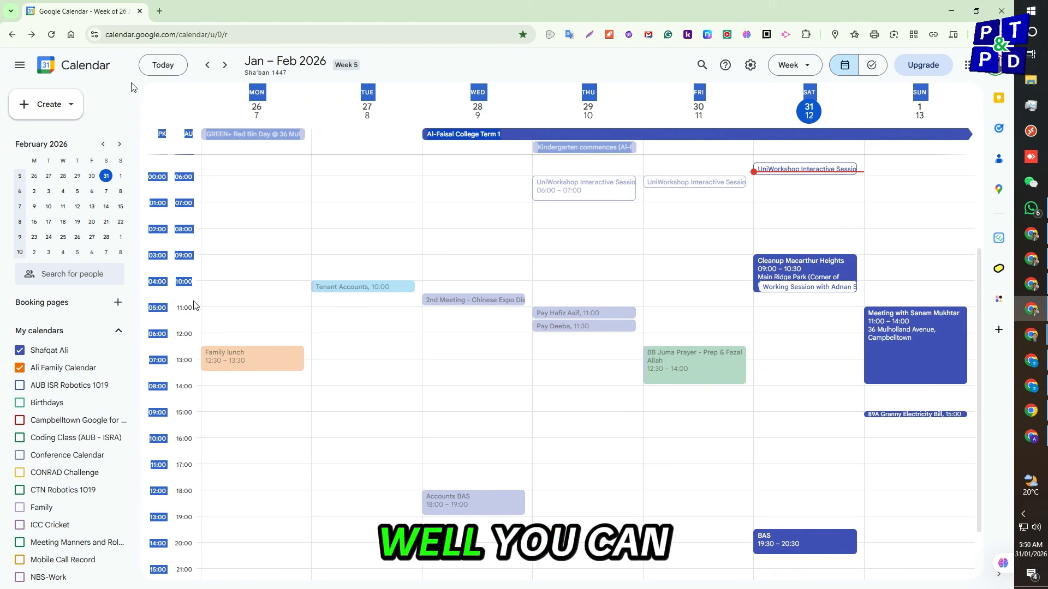
left_click(146, 129)
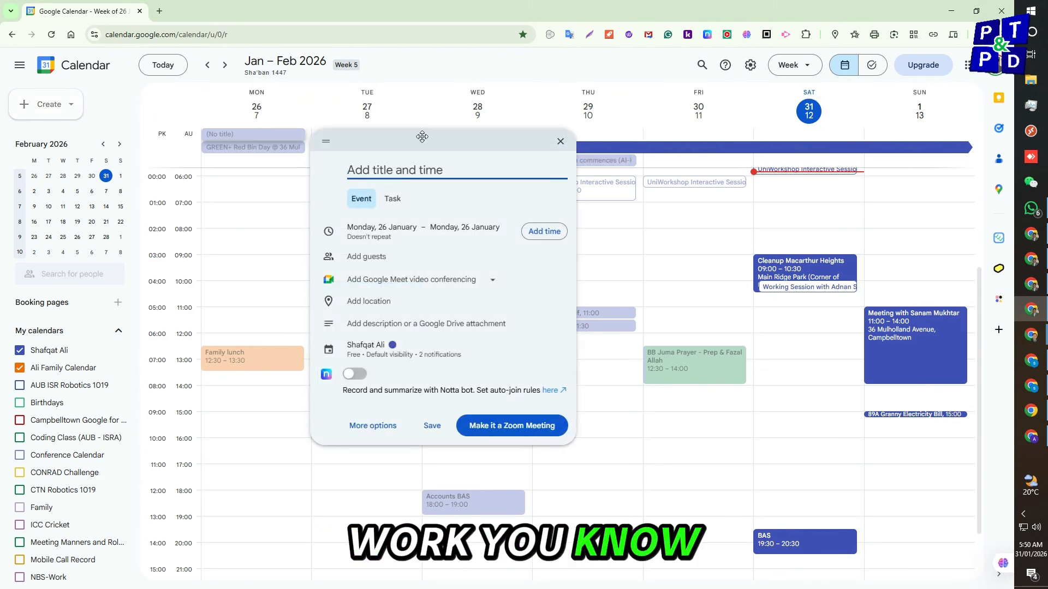
left_click(560, 141)
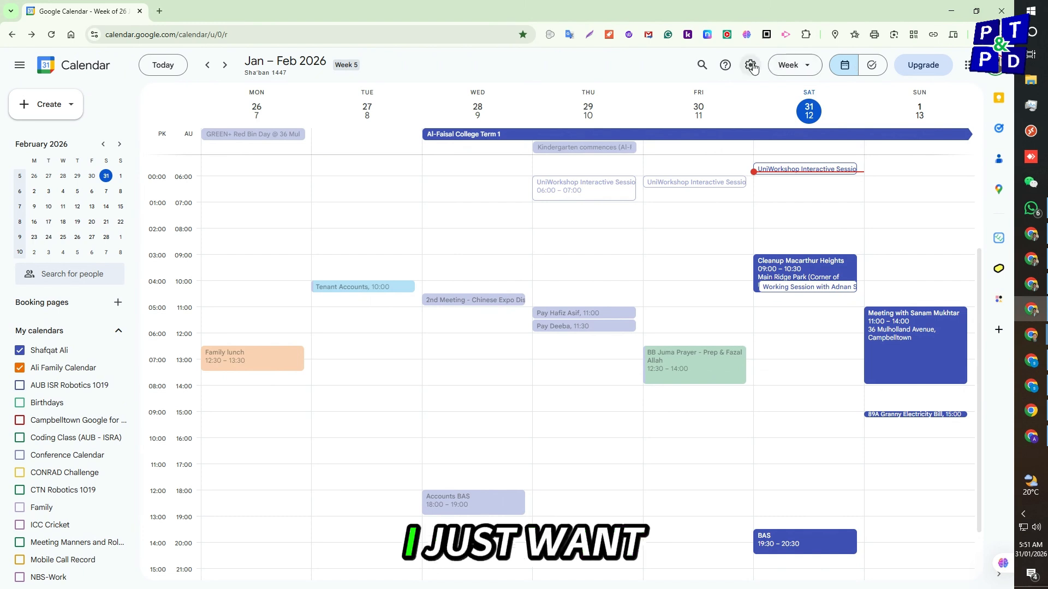
Step: Open the general calendar settings and review language and region, time zones, world clock and event settings, including the default duration choices
left_click(752, 66)
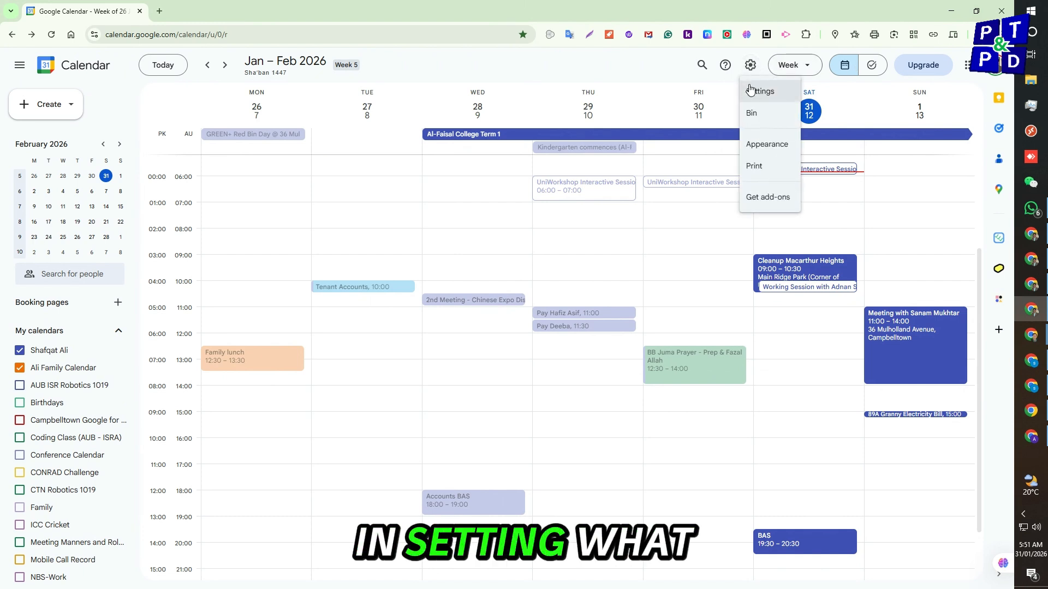
left_click(751, 91)
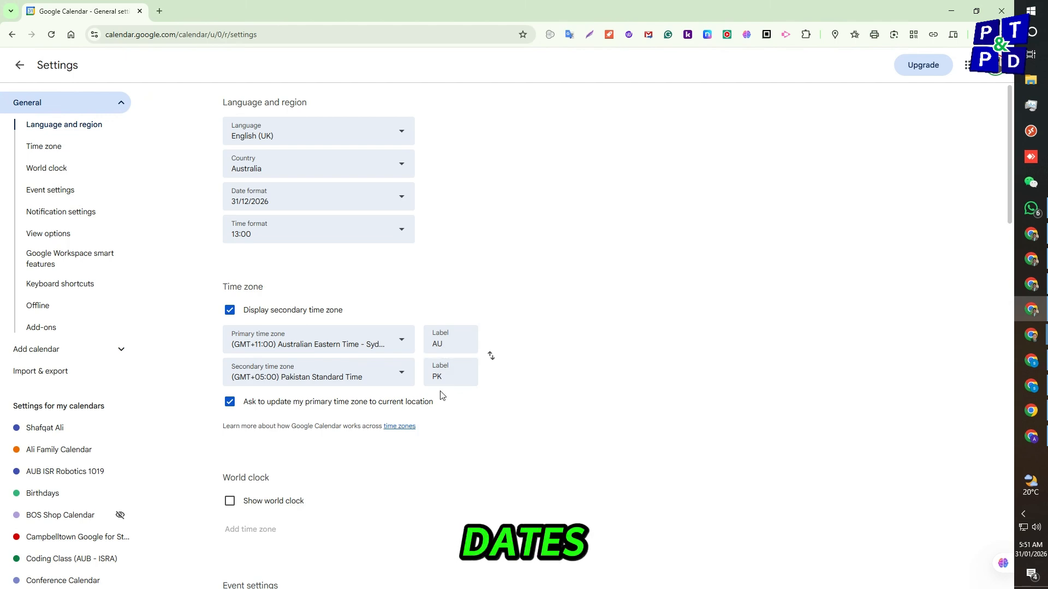
scroll(441, 394, "down", 4)
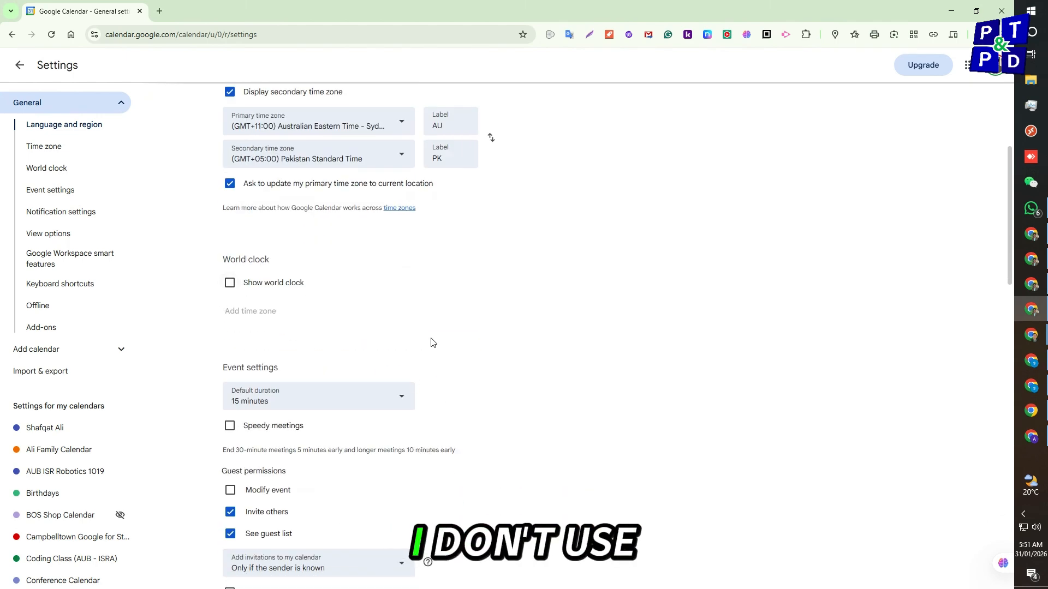
scroll(433, 343, "down", 3)
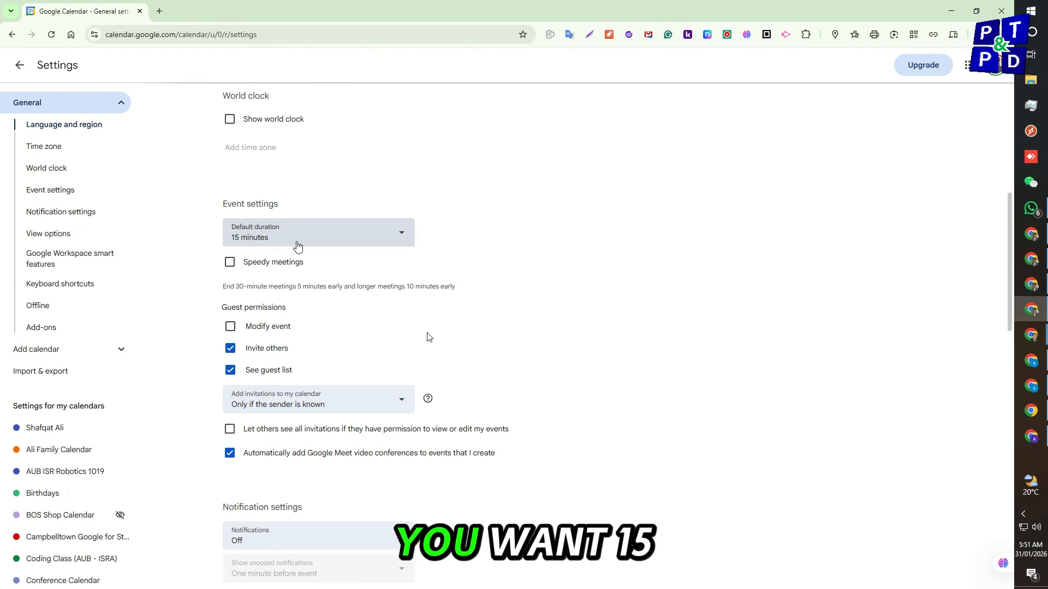
left_click(298, 241)
left_click(494, 221)
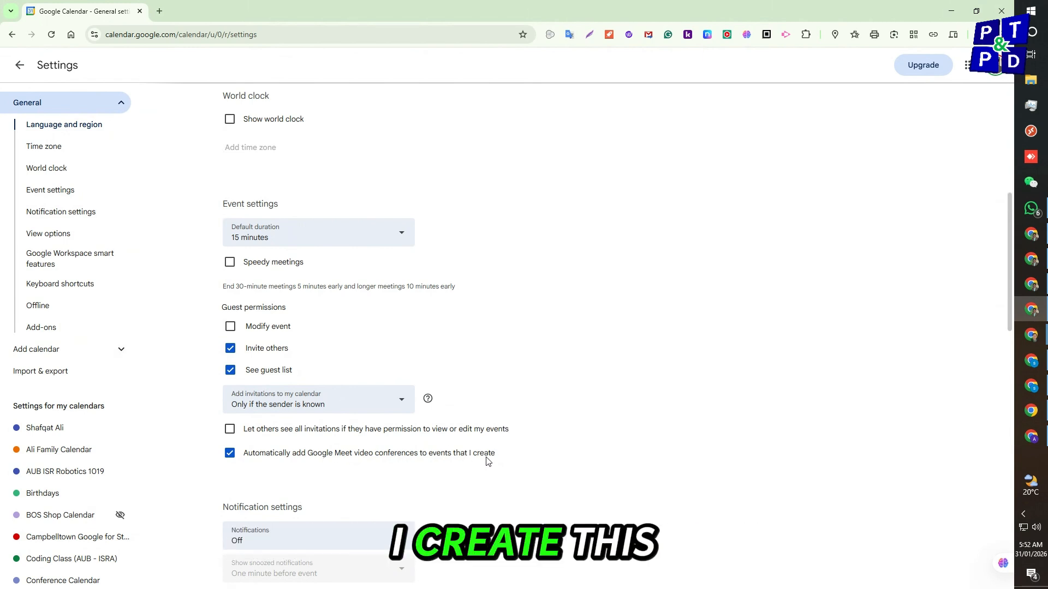
Step: Review the notification settings and view options, and set the custom view to 2 weeks
scroll(488, 461, "down", 3)
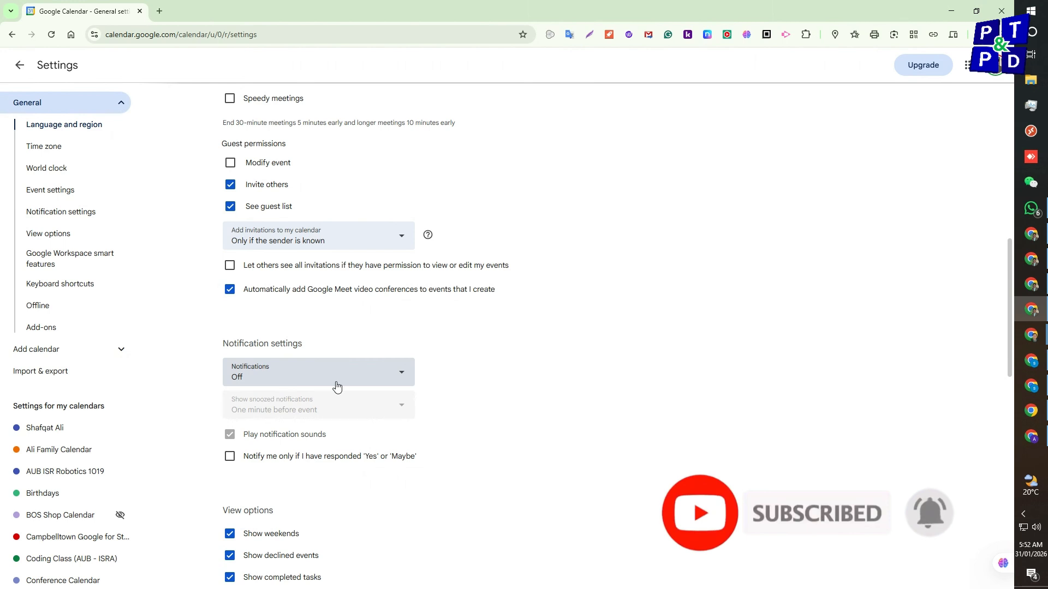
scroll(336, 387, "down", 2)
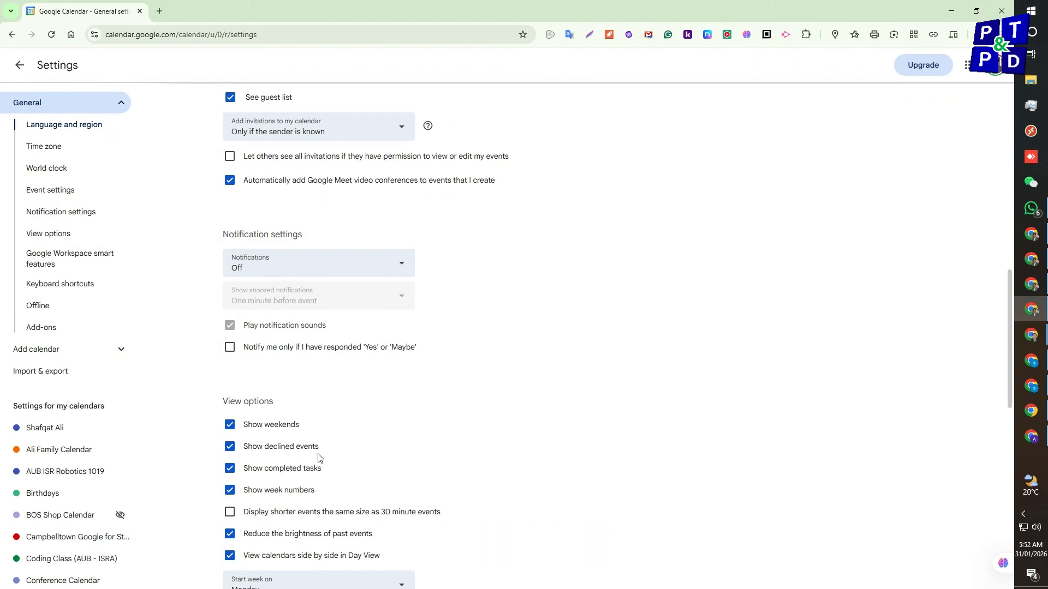
scroll(320, 459, "down", 3)
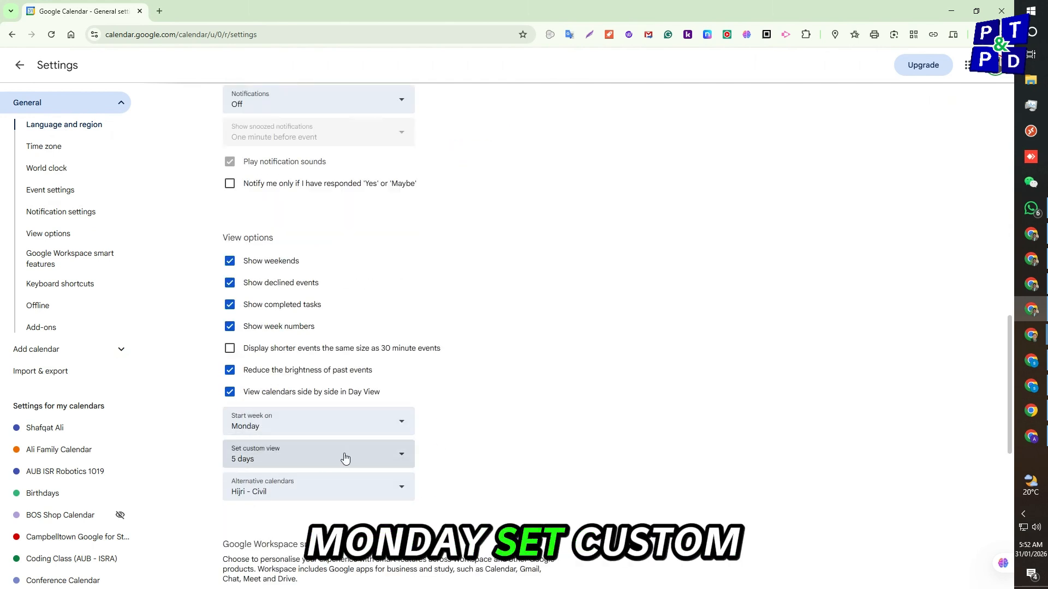
left_click(345, 459)
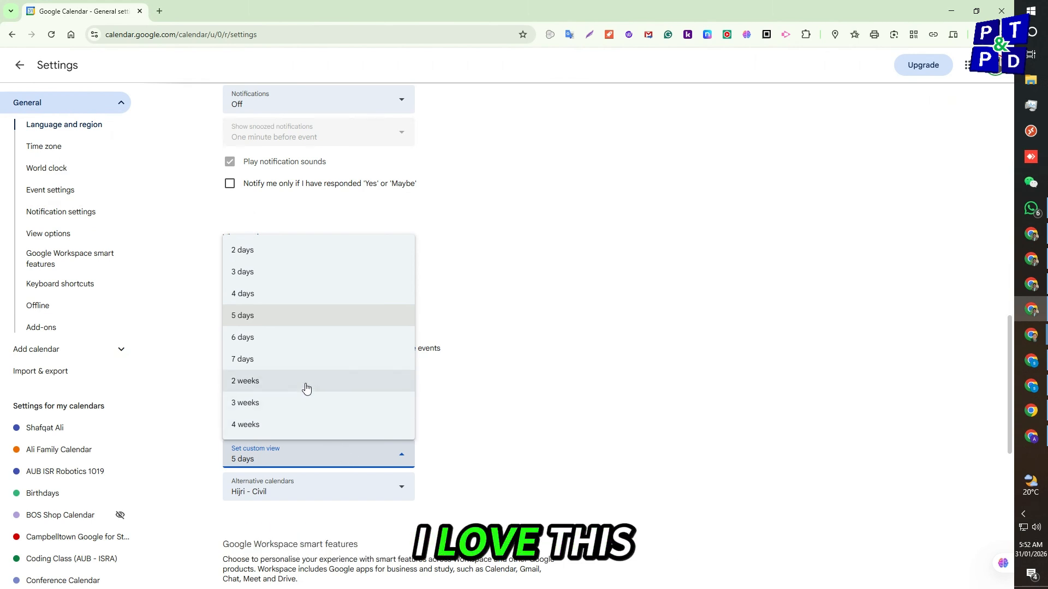
left_click(306, 388)
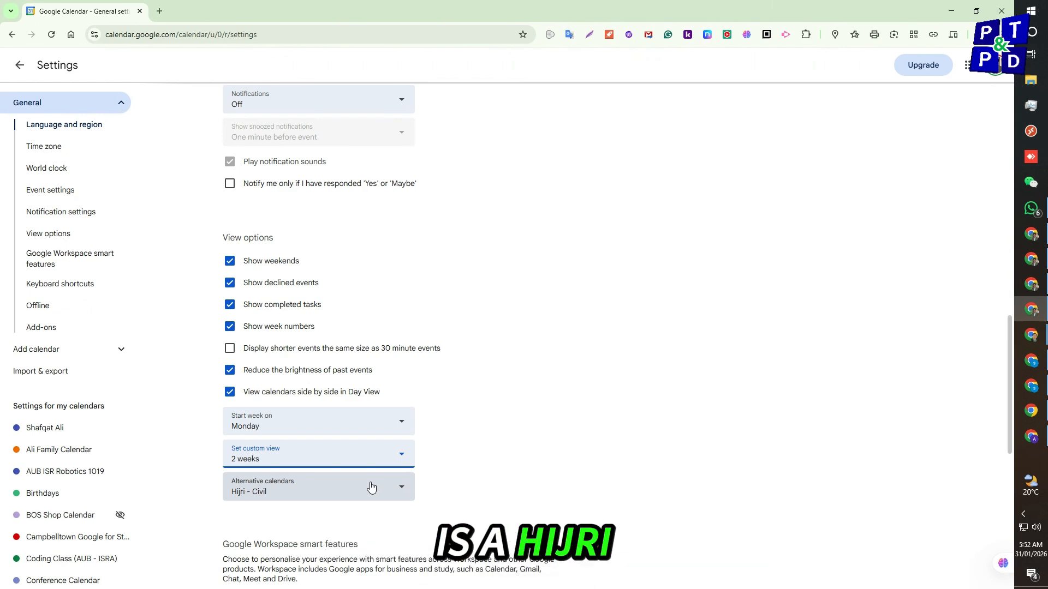
scroll(370, 487, "down", 2)
scroll(380, 453, "up", 15)
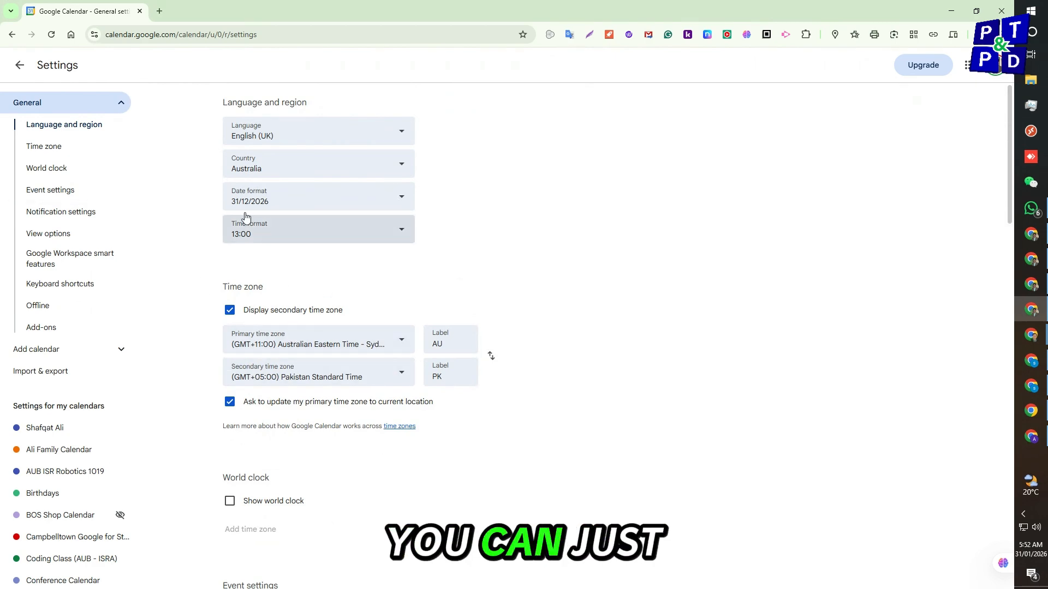
Step: Return from the settings to the week view, place the calendar window beside the course outline PDF, and view the outline's last page
left_click(19, 65)
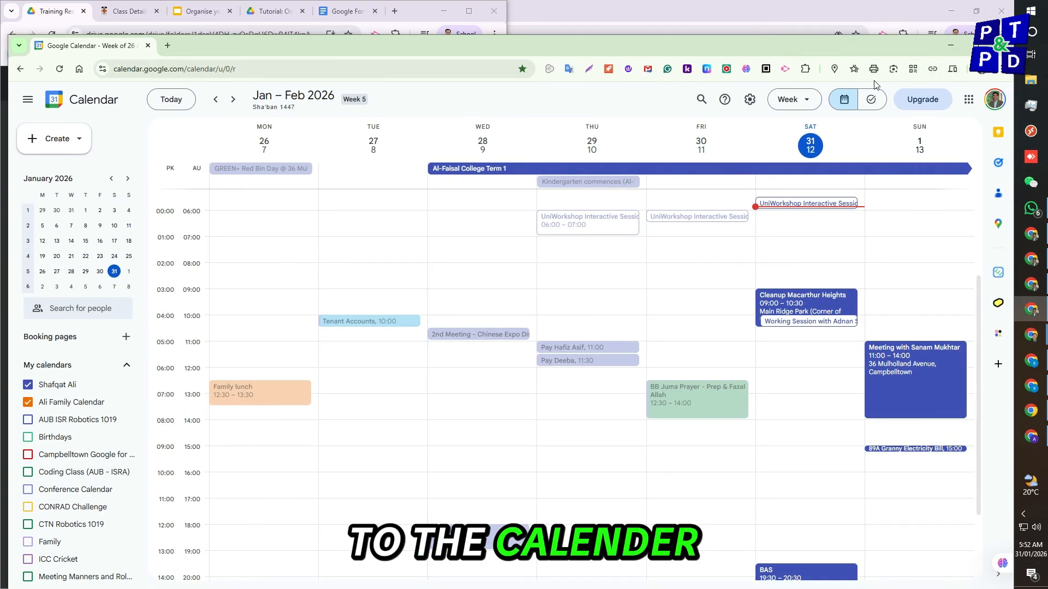
left_click_drag(642, 45, 1047, 40)
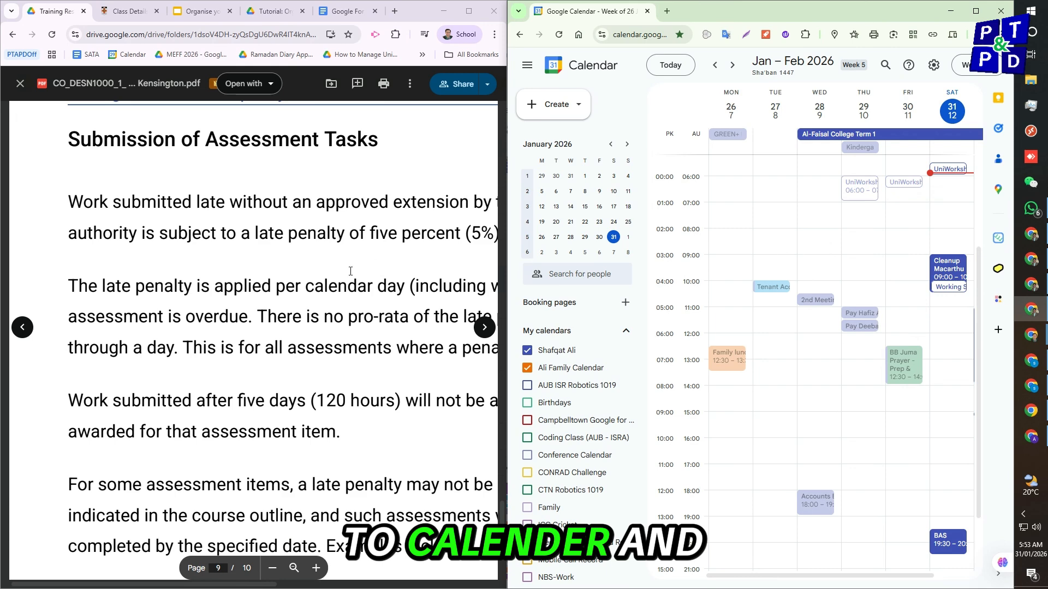
scroll(350, 271, "down", 15)
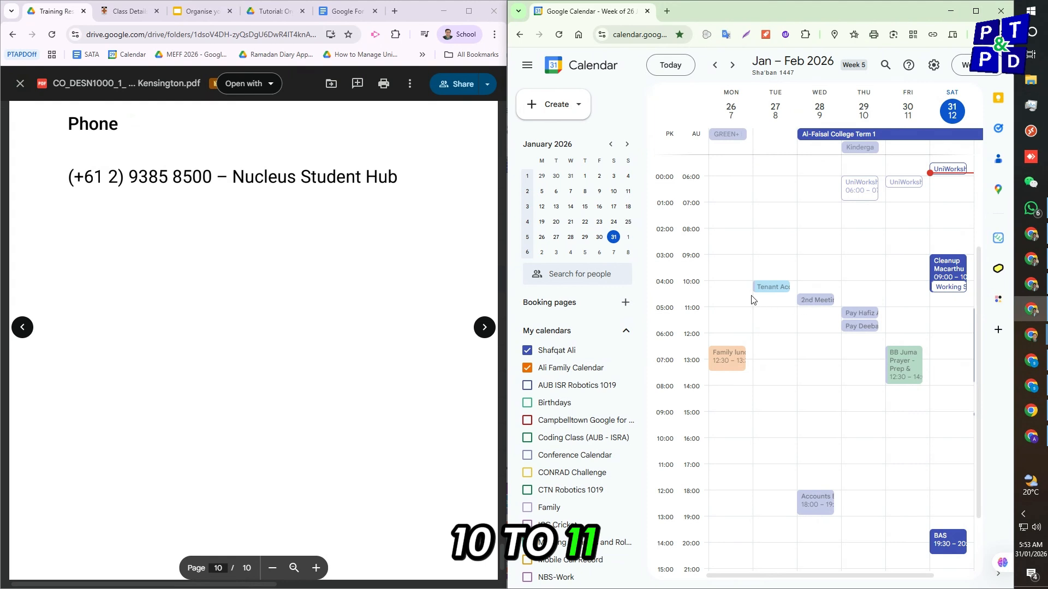
left_click_drag(724, 288, 721, 330)
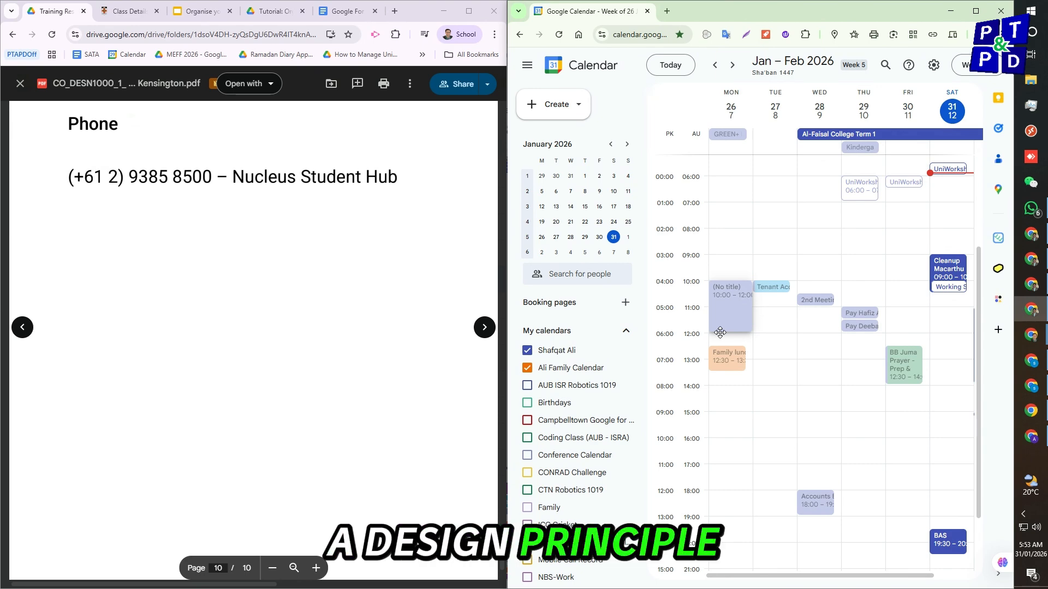
left_click(721, 333)
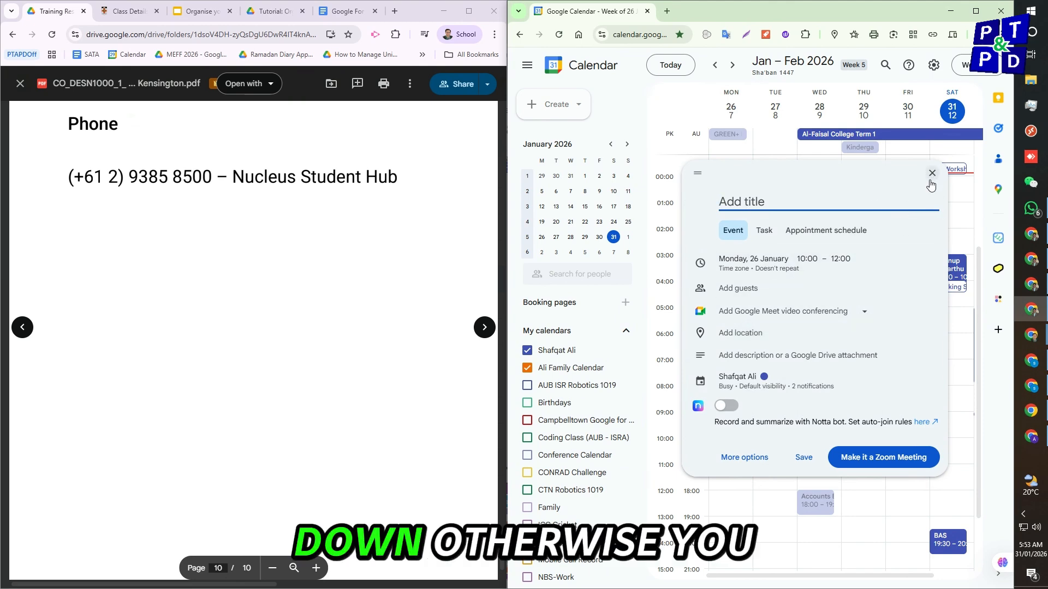
key("Escape")
Step: Start a new event at 10:00 on Monday, 26 January and title it "DS001 - Lecture - Design Principal"
left_click(719, 290)
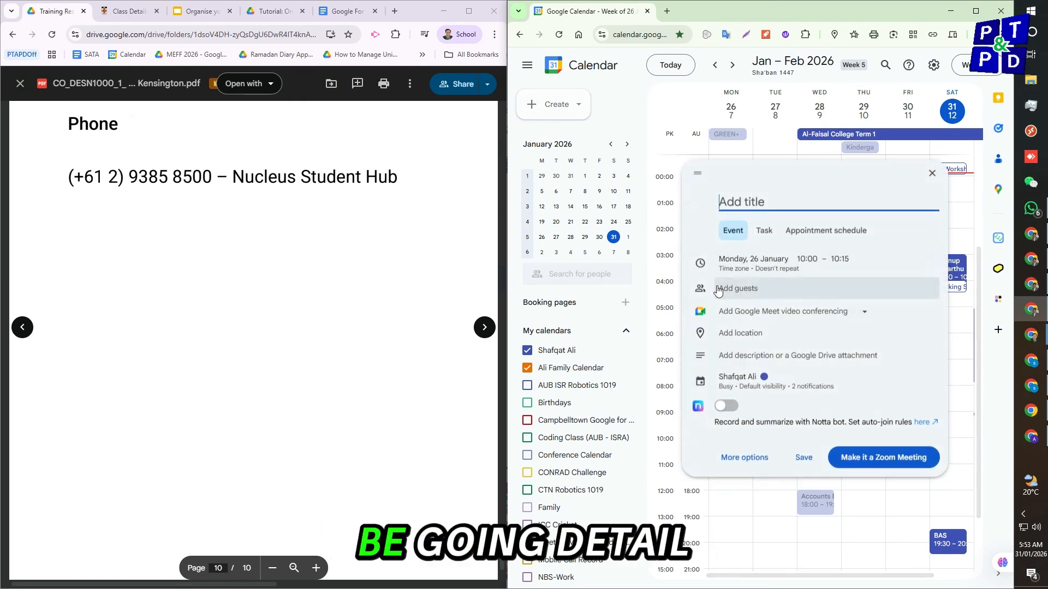
type("D")
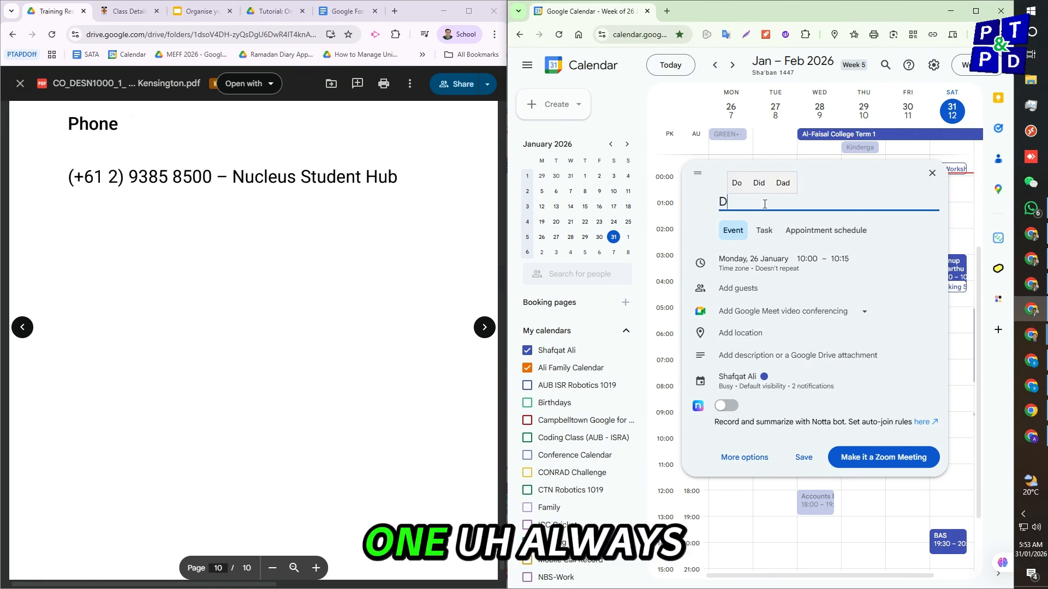
key("BackSpace")
type("DS")
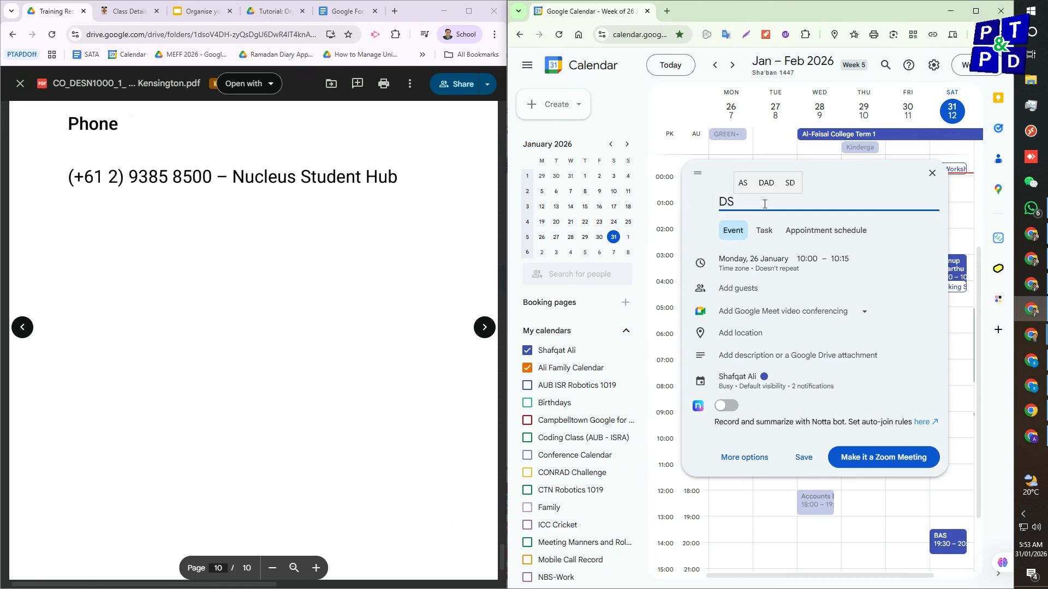
type("001 - ")
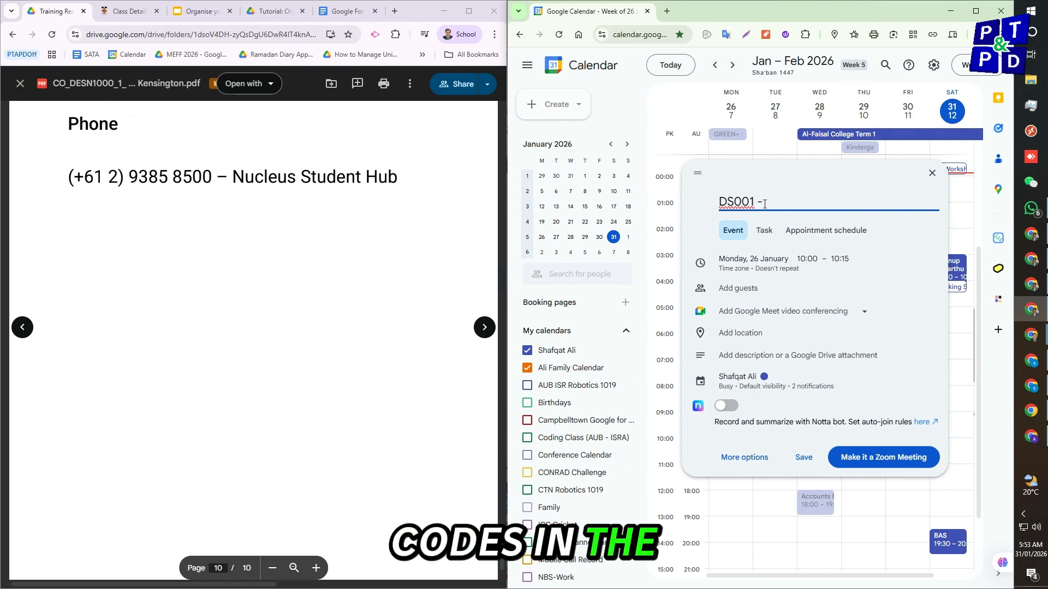
type("Design")
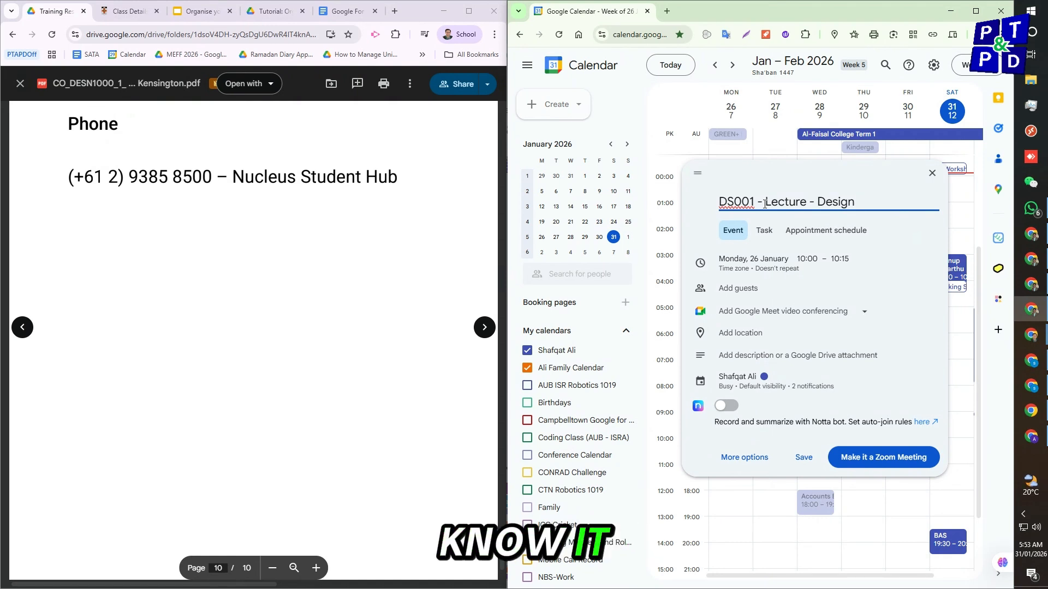
type("cipal")
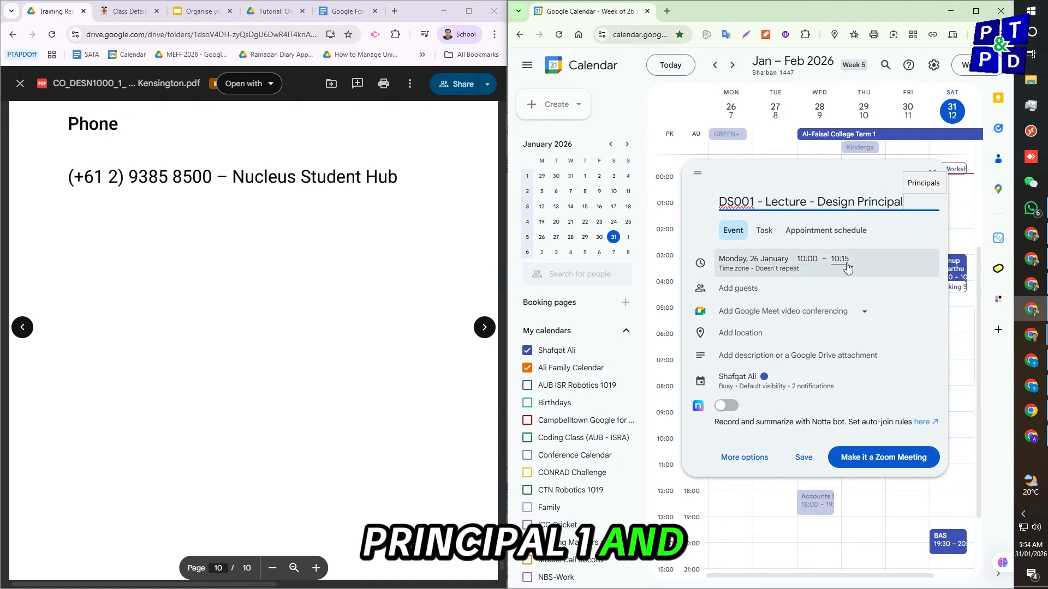
Step: Move the lecture event to Monday, 2 February and set its end time to 12:00
left_click(753, 261)
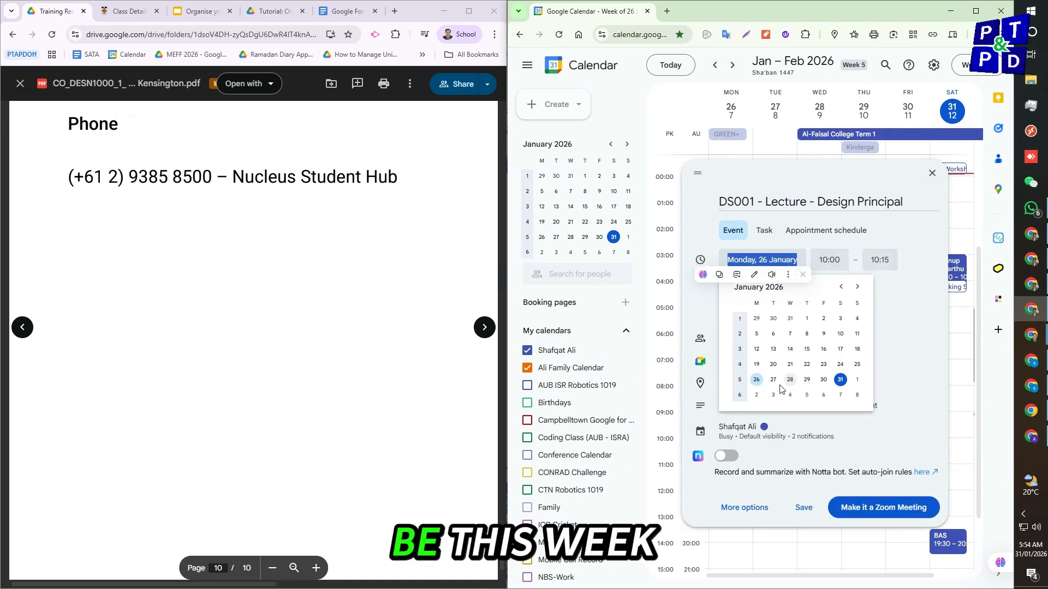
left_click(756, 395)
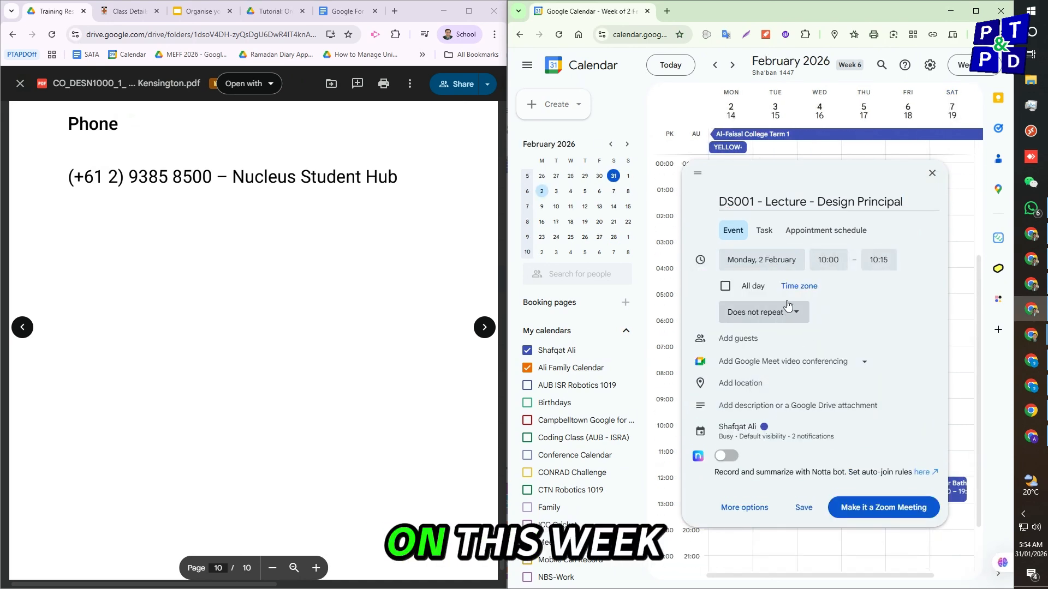
left_click(879, 268)
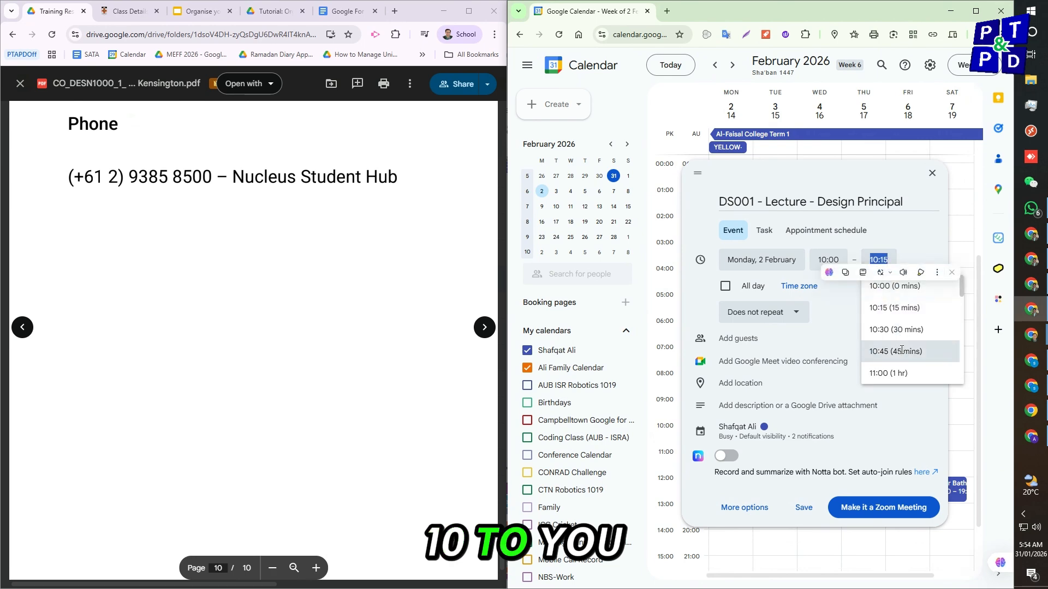
scroll(898, 330, "down", 1)
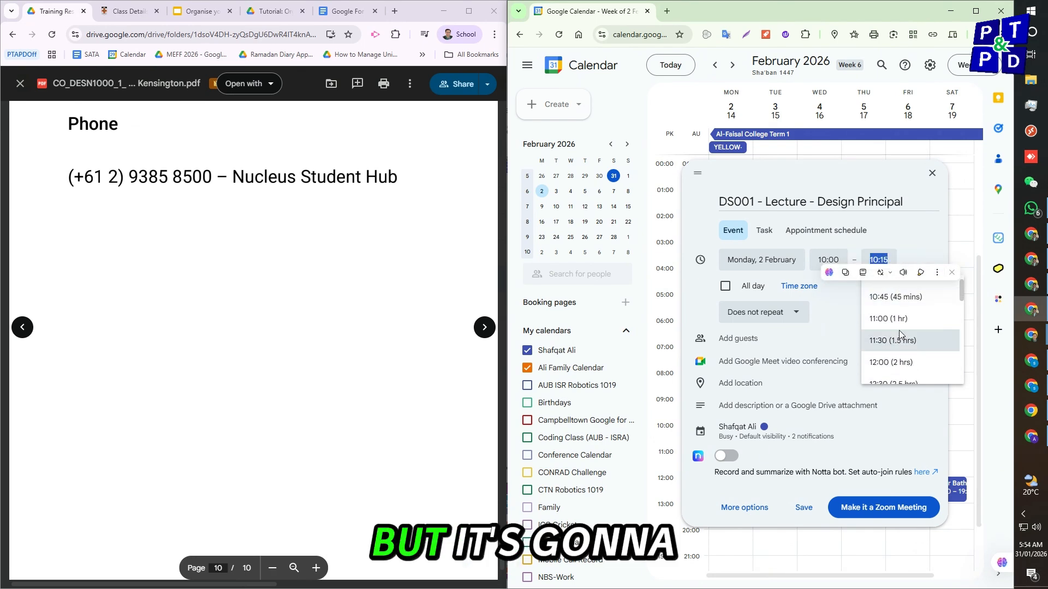
left_click(902, 361)
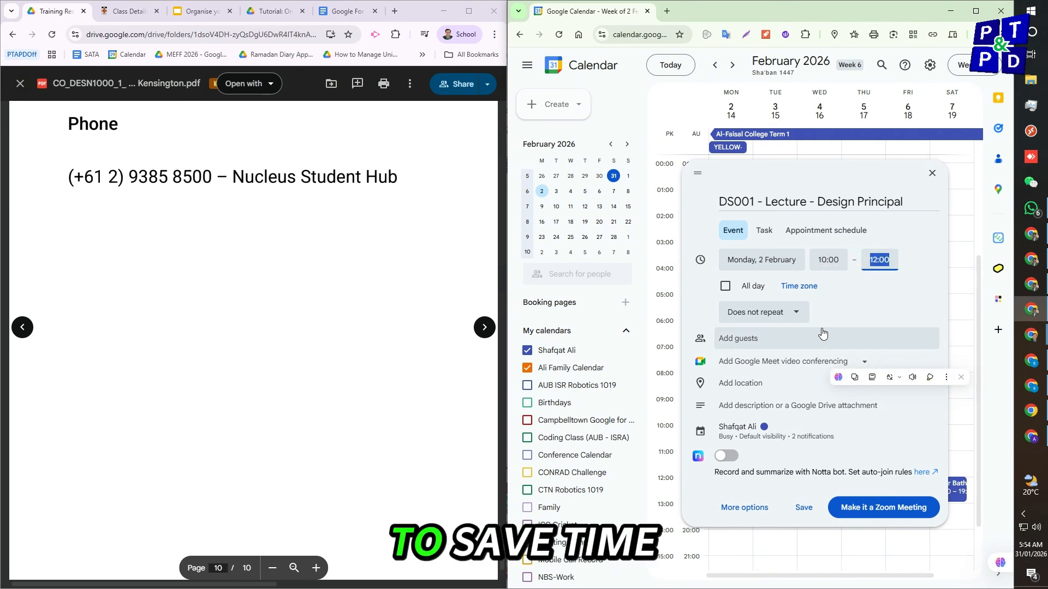
Step: Give the lecture a custom recurrence of every 1 week on Monday that ends on a specific date
left_click(798, 313)
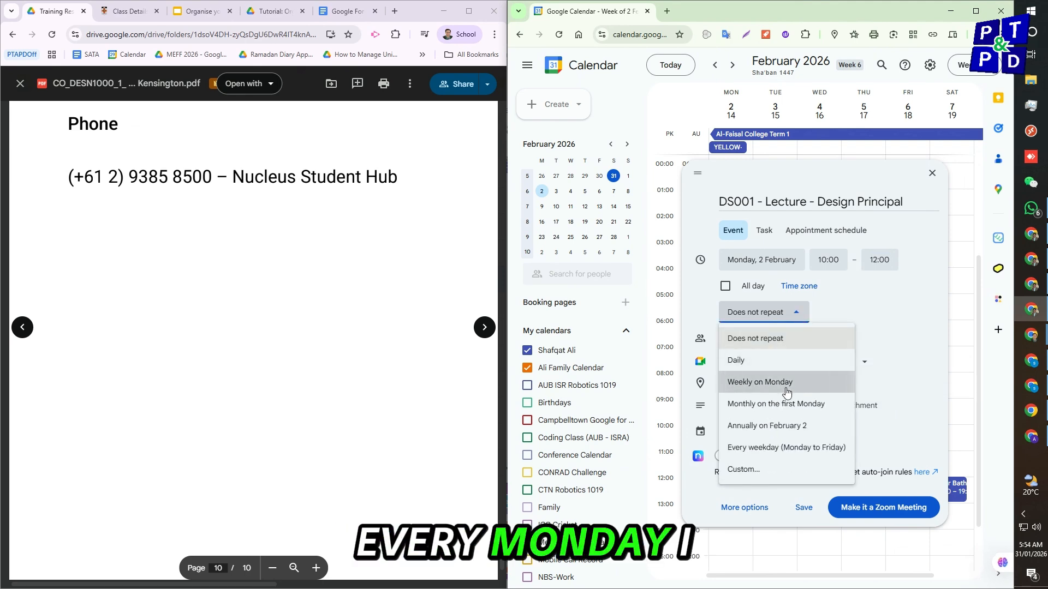
left_click(751, 467)
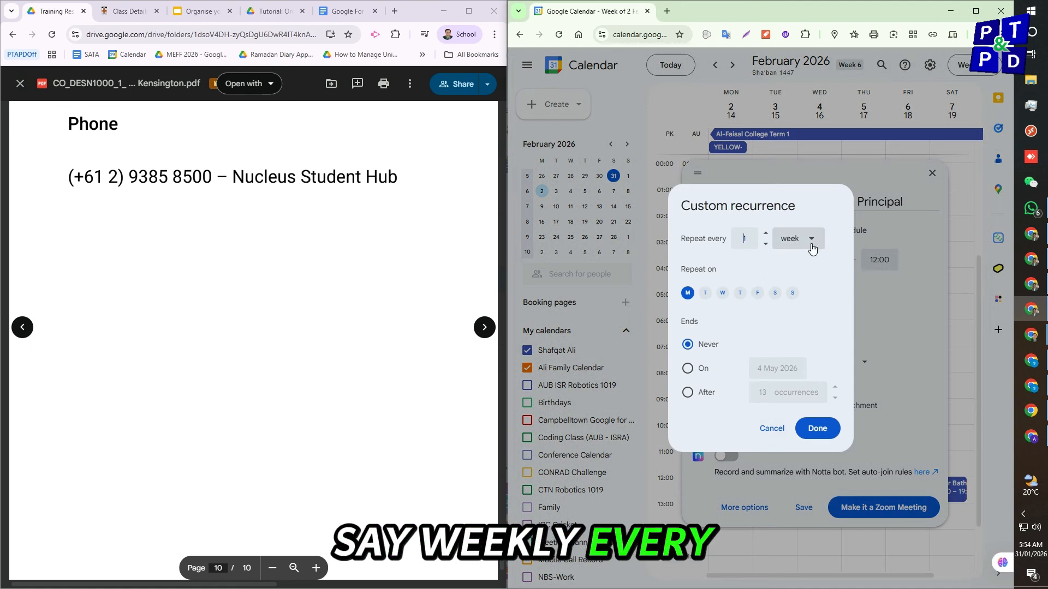
left_click(695, 370)
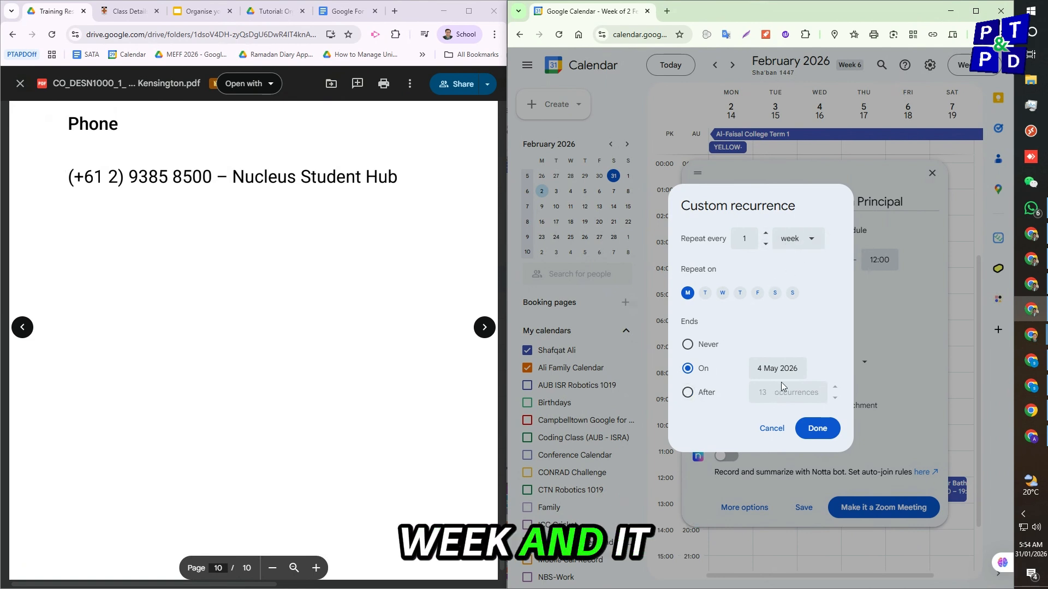
Step: Set the recurrence's end date to 29 Jun 2026 and apply the custom recurrence
left_click(773, 369)
left_click(773, 369)
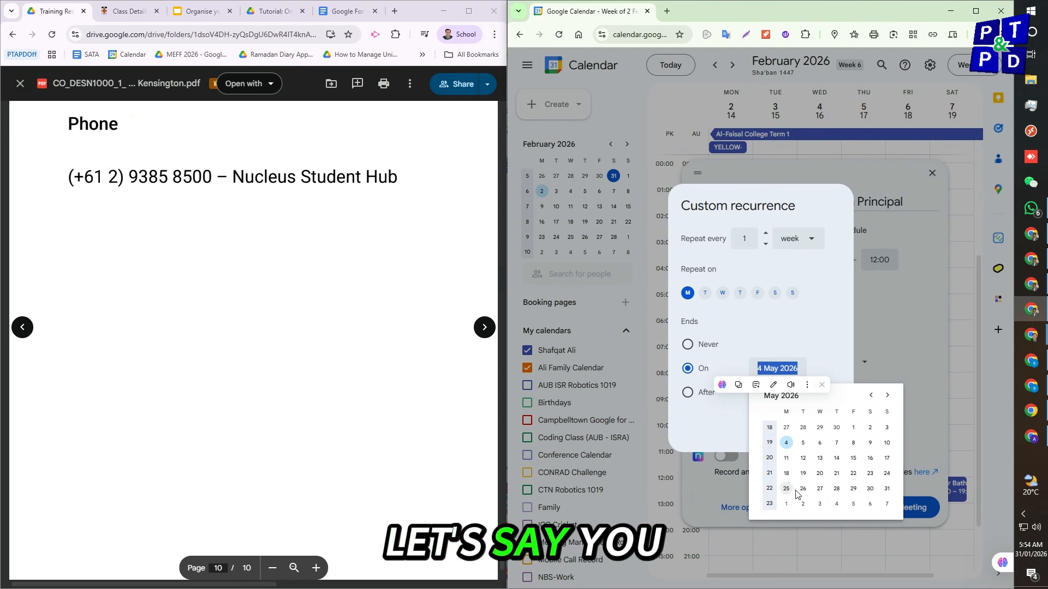
left_click(887, 396)
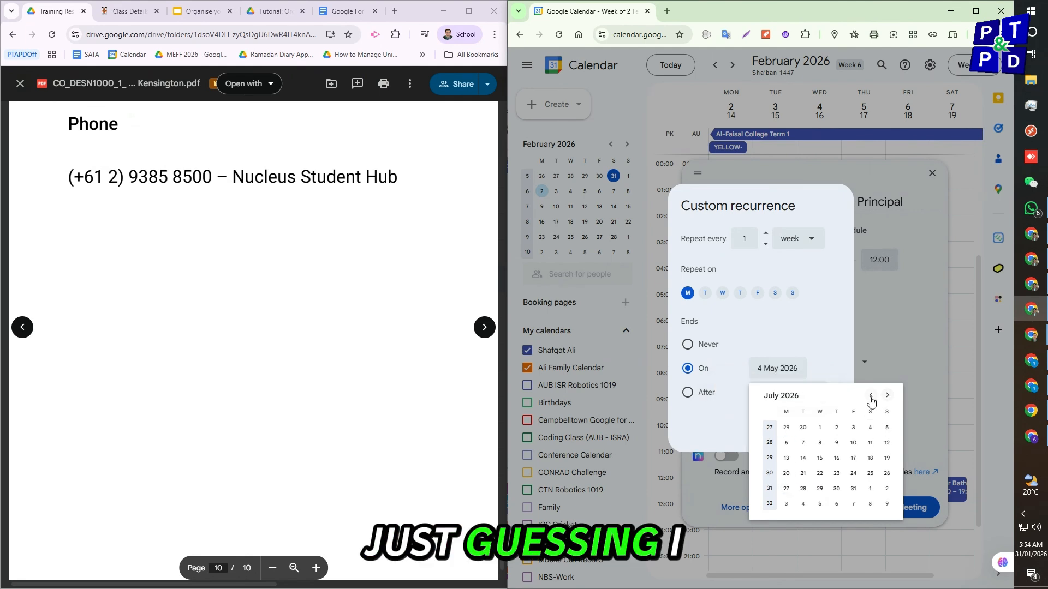
left_click(871, 397)
left_click(871, 397)
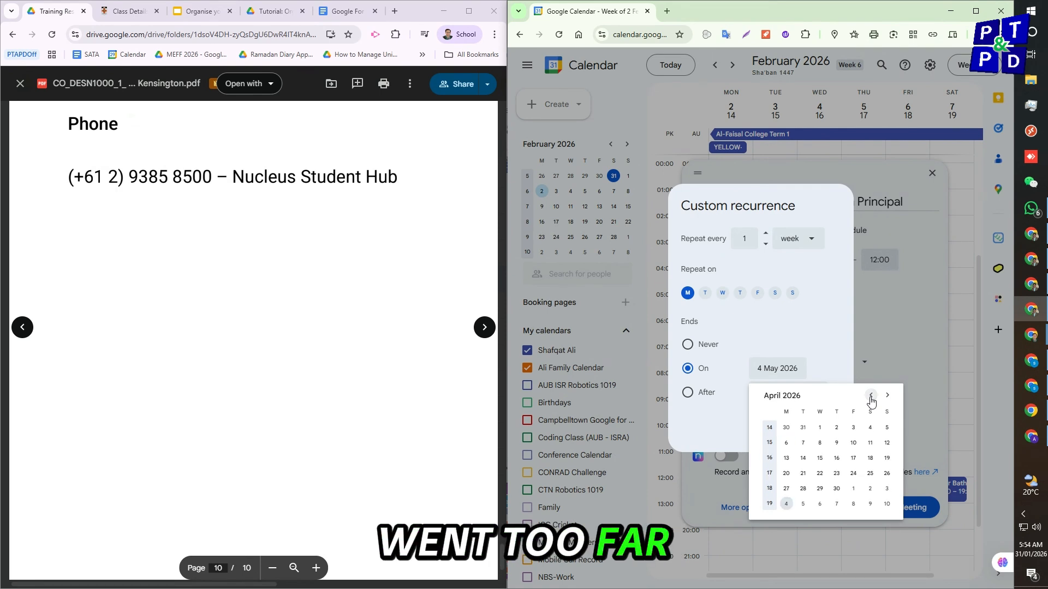
left_click(871, 397)
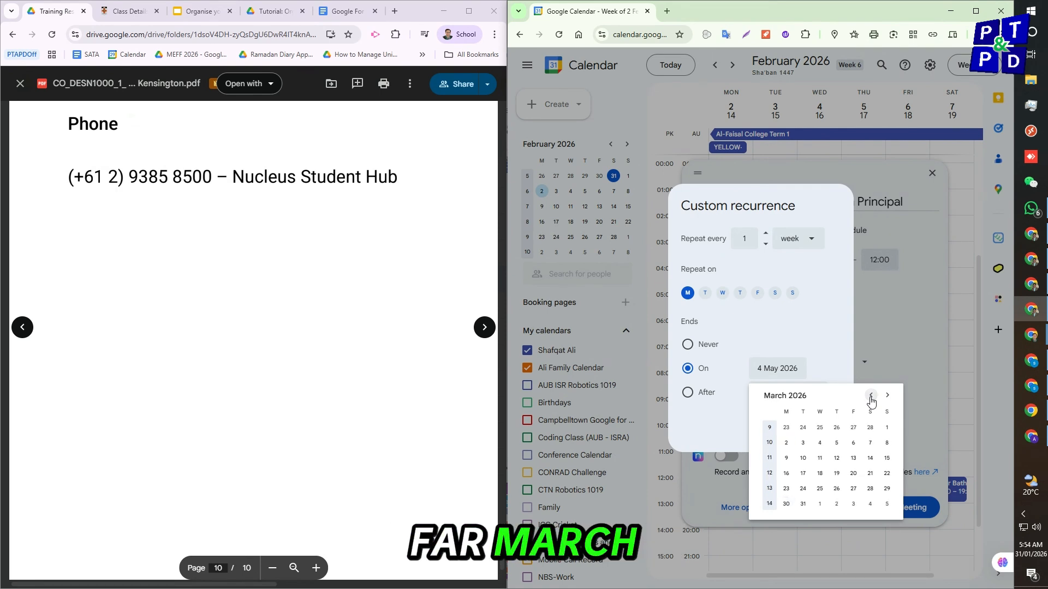
left_click(887, 396)
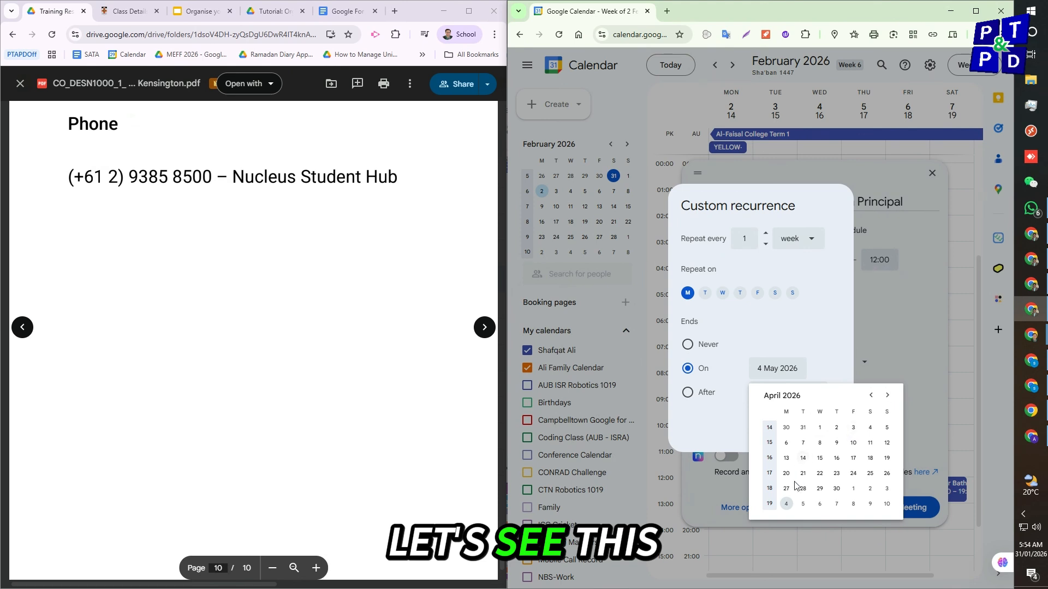
left_click(887, 395)
left_click(888, 395)
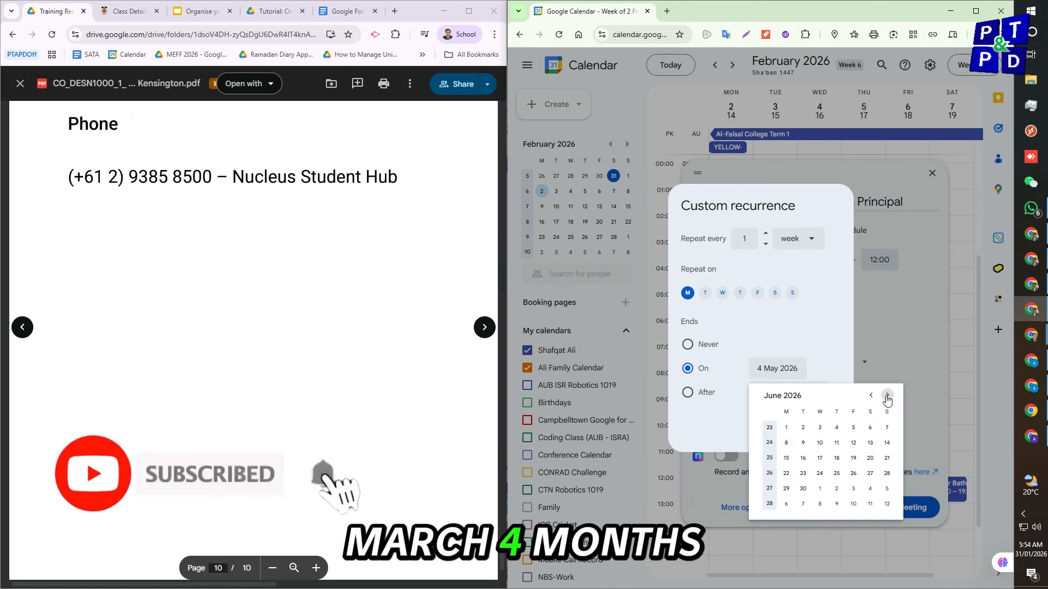
left_click(787, 489)
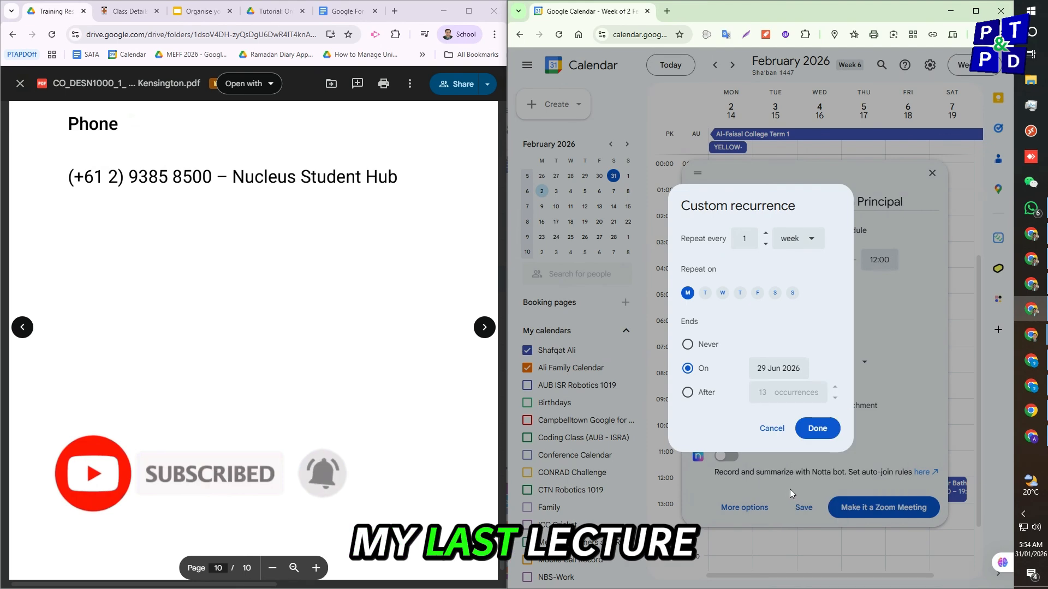
left_click(817, 429)
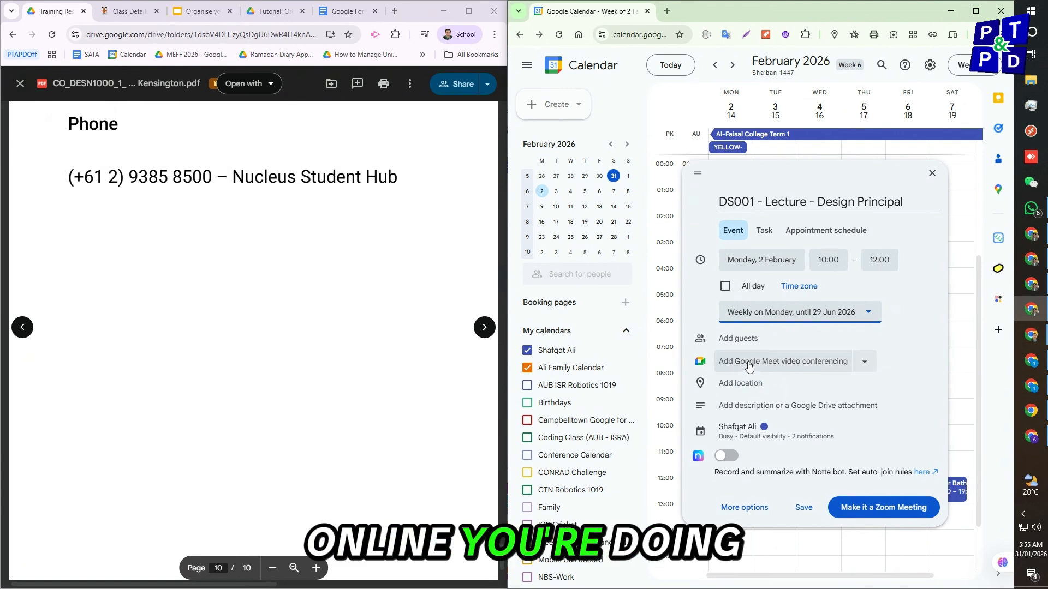
Step: Expand the lecture's description, calendar and notification options for review, and save the event
left_click(726, 408)
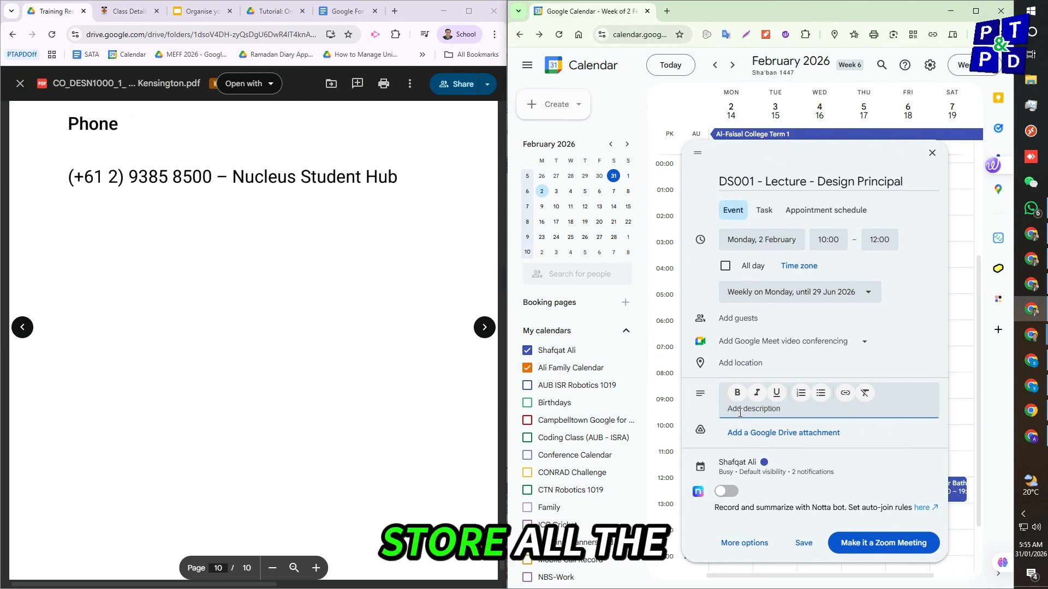
left_click(750, 472)
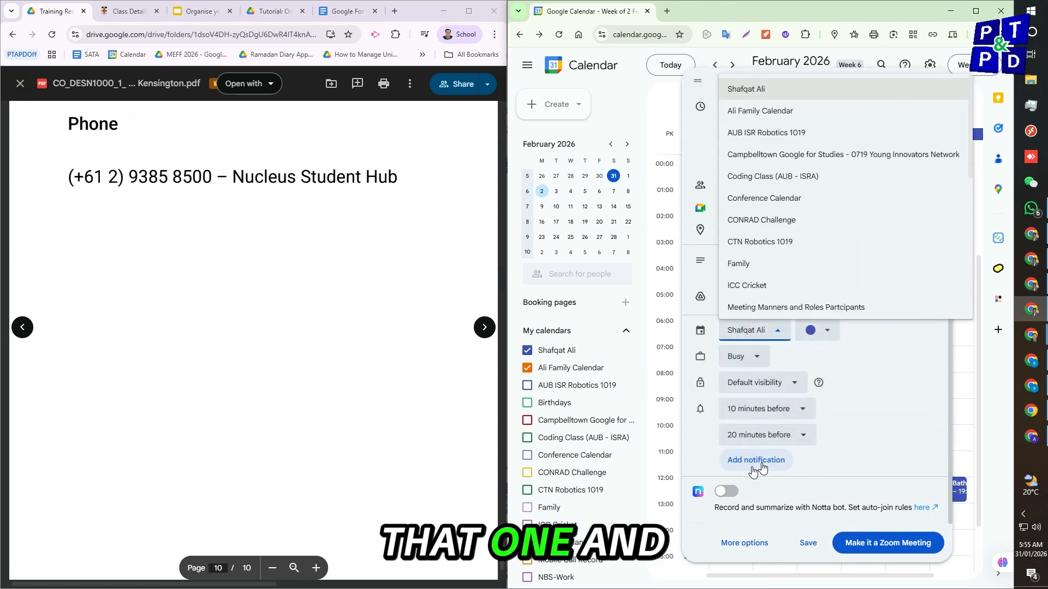
left_click(845, 469)
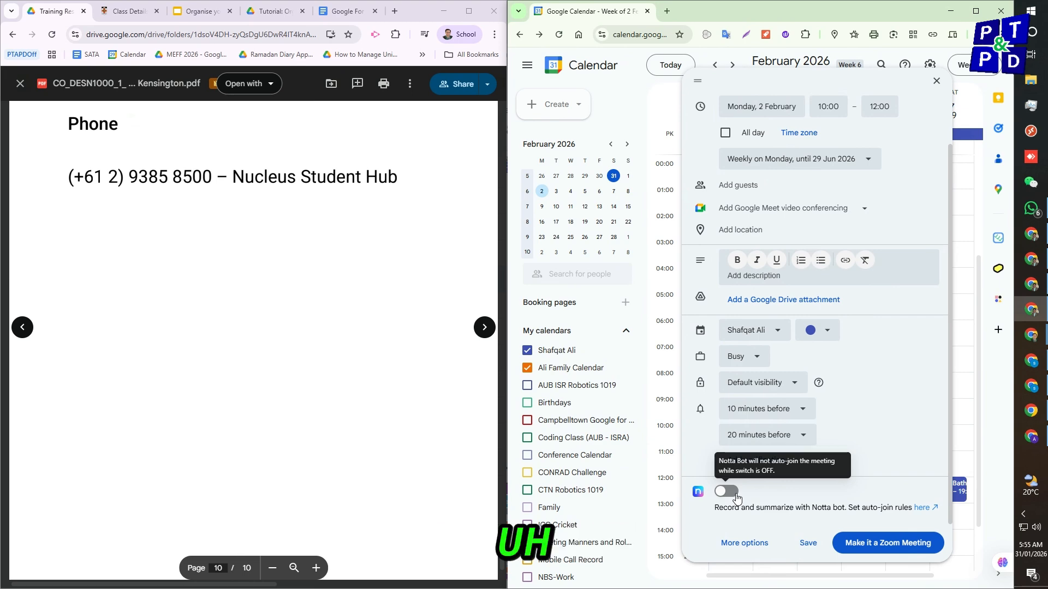
left_click(807, 546)
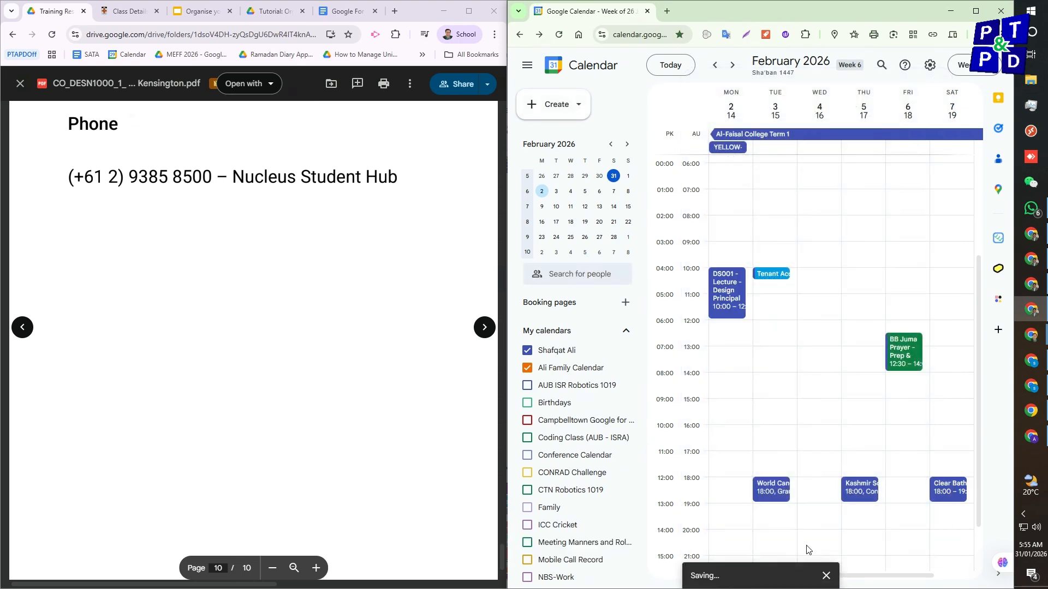
Step: Check the recurring lecture in the following weeks up to the week of 30 March, and open that Monday's lecture details
left_click(733, 66)
left_click(733, 66)
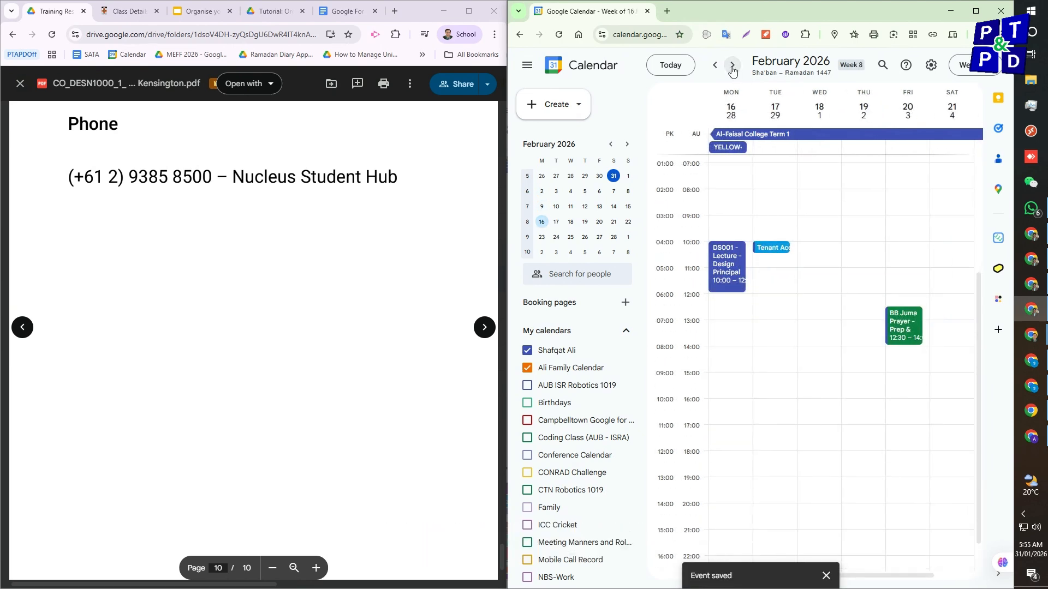
left_click(733, 66)
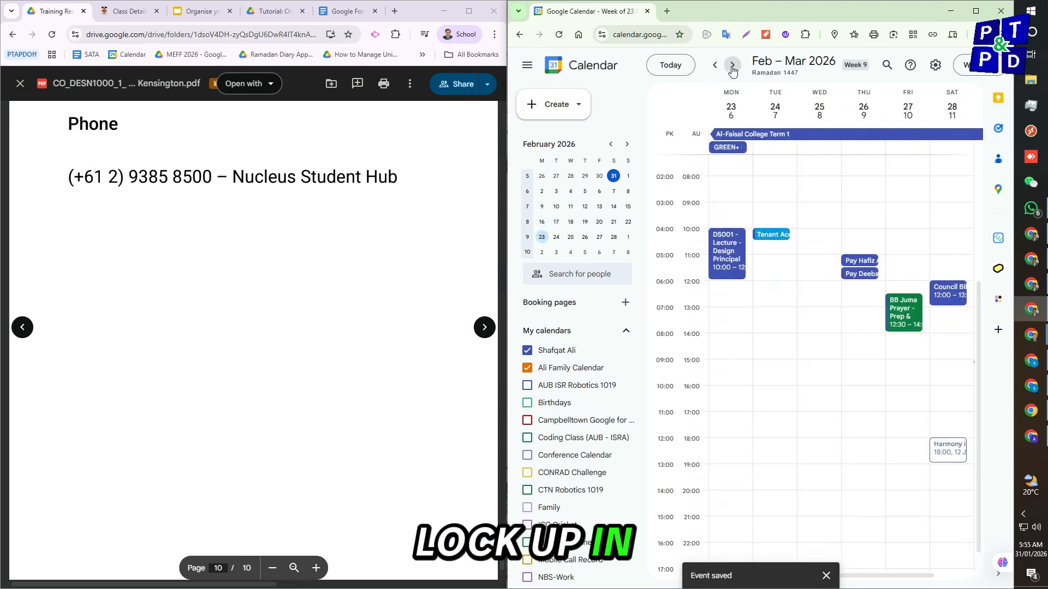
left_click(732, 66)
left_click(733, 66)
left_click(732, 66)
left_click(732, 66)
left_click(732, 66)
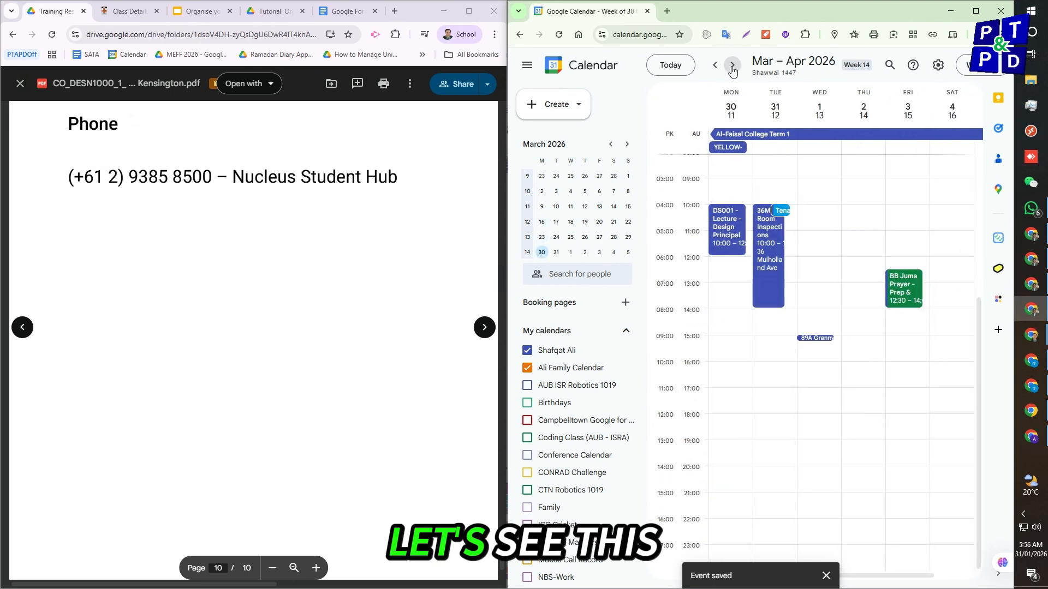
left_click(739, 214)
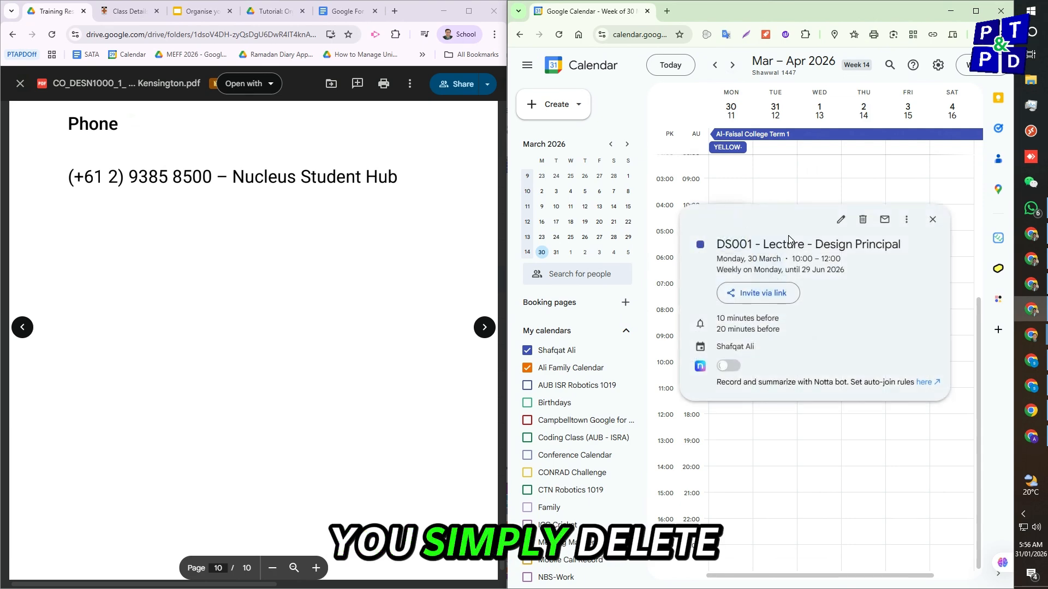
Step: Delete only the 30 March occurrence of the recurring lecture and check that the following Monday's lecture is still scheduled
left_click(863, 219)
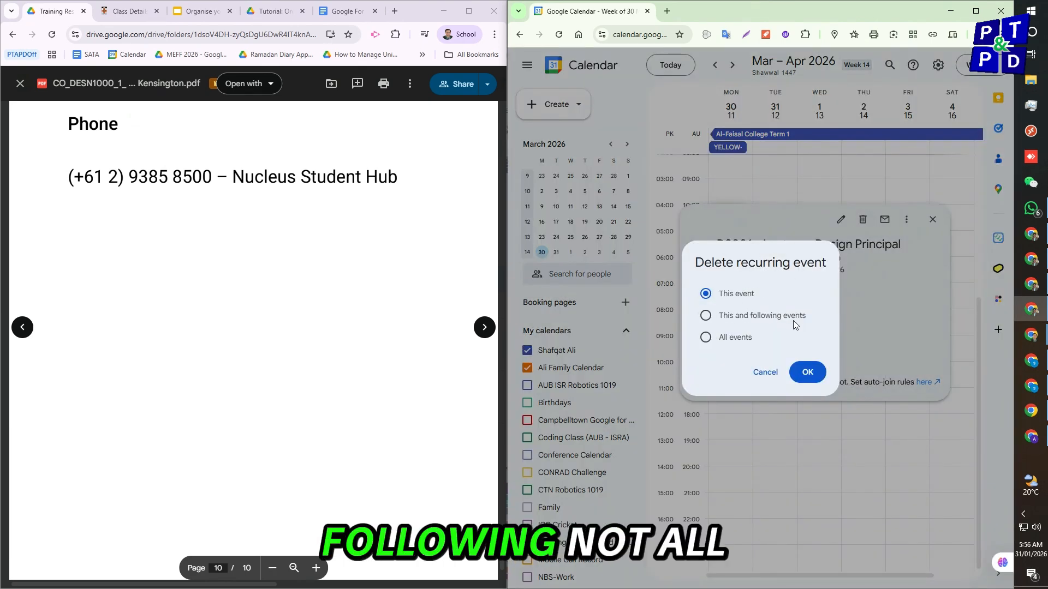
left_click(806, 373)
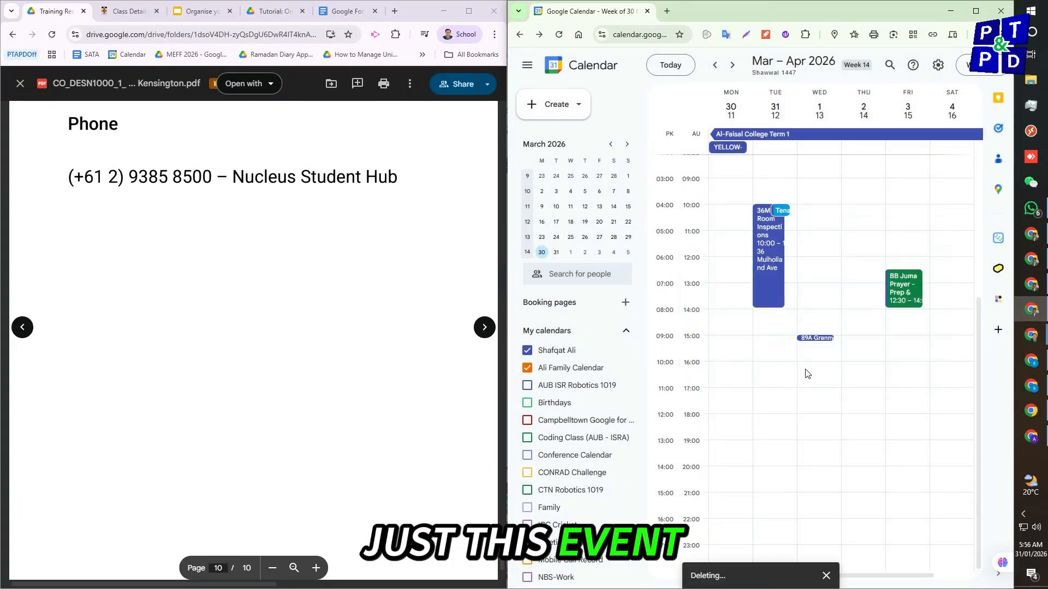
left_click(733, 66)
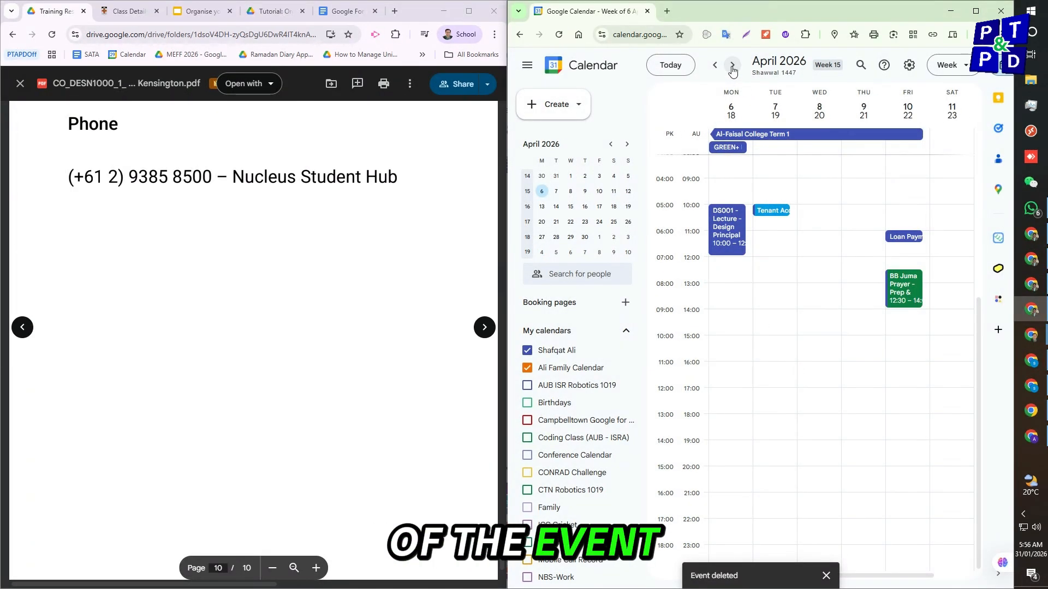
left_click(714, 65)
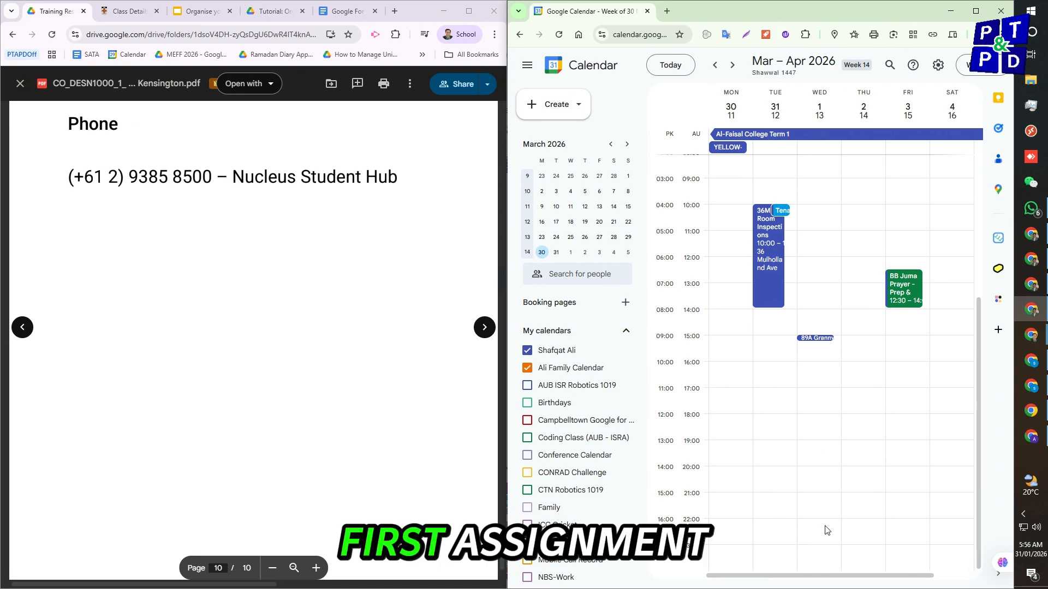
Step: Create an event on Wednesday 1 April from 22:00 to 23:00 titled "DS001- Assignment 1 - Submit Draft Design"
left_click_drag(825, 527, 826, 543)
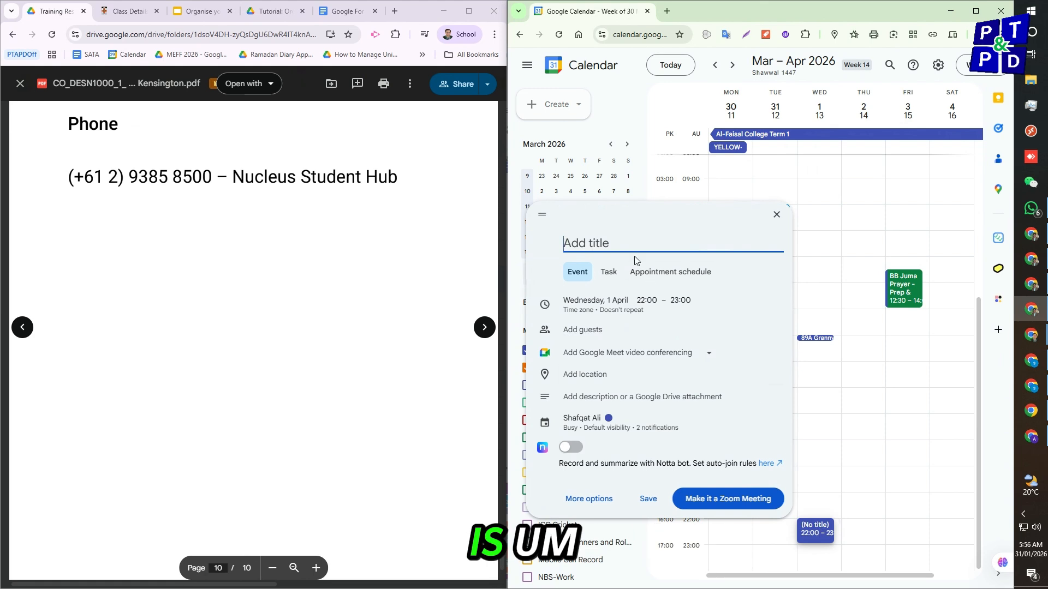
type("DS")
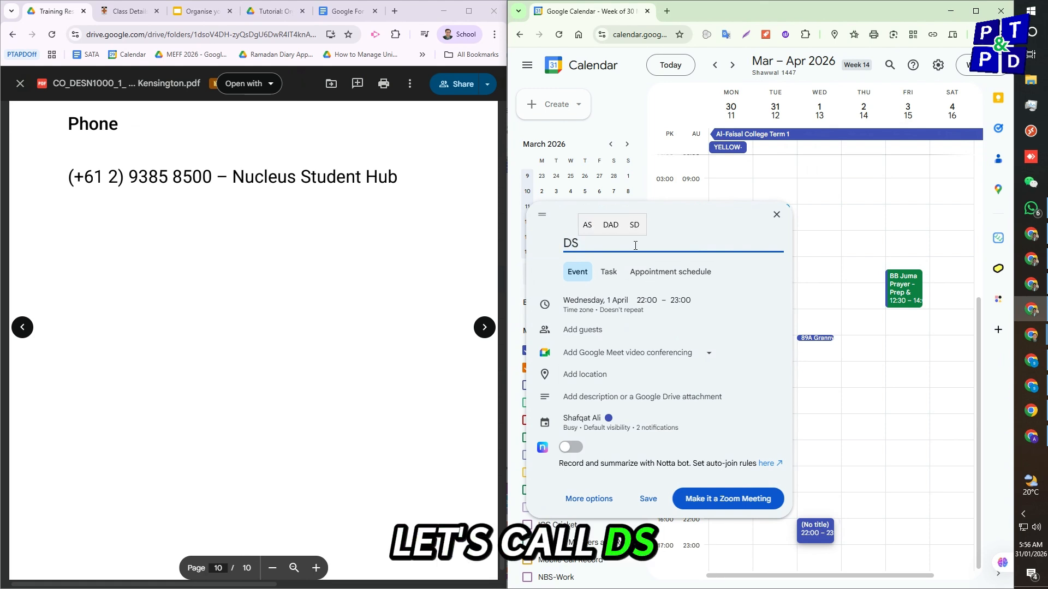
type("001- Asi")
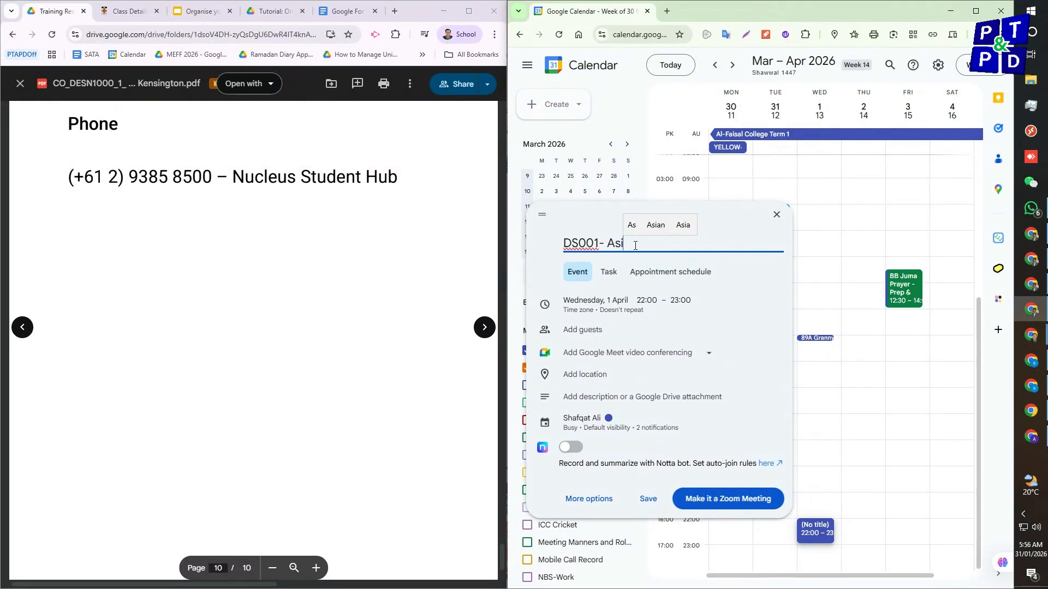
key("BackSpace")
type("signment 1 -")
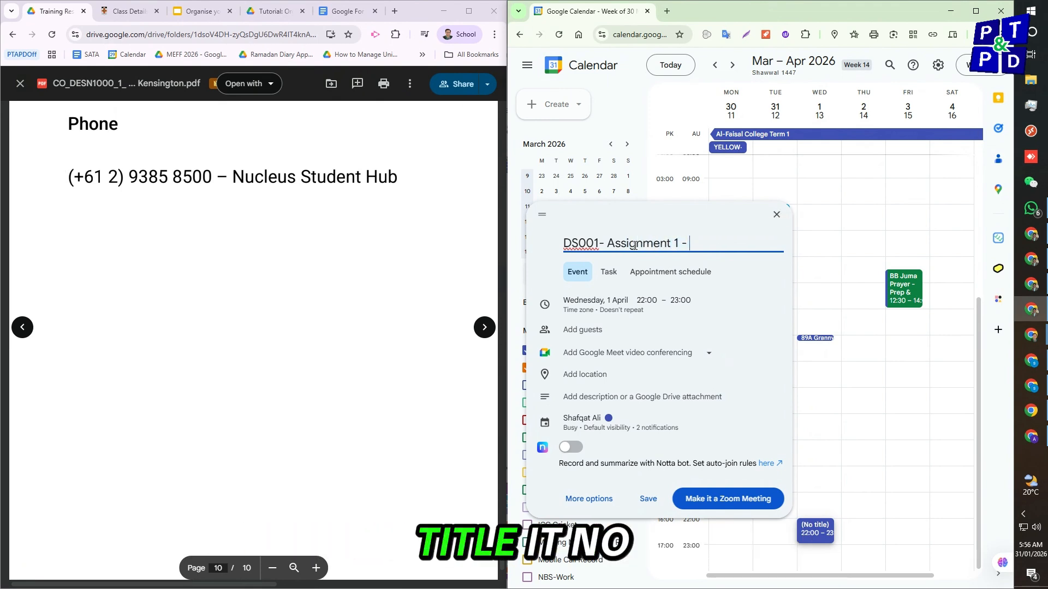
key("BackSpace")
key("BackSpace")
key("BackSpace")
key("BackSpace")
key("BackSpace")
key("BackSpace")
key("BackSpace")
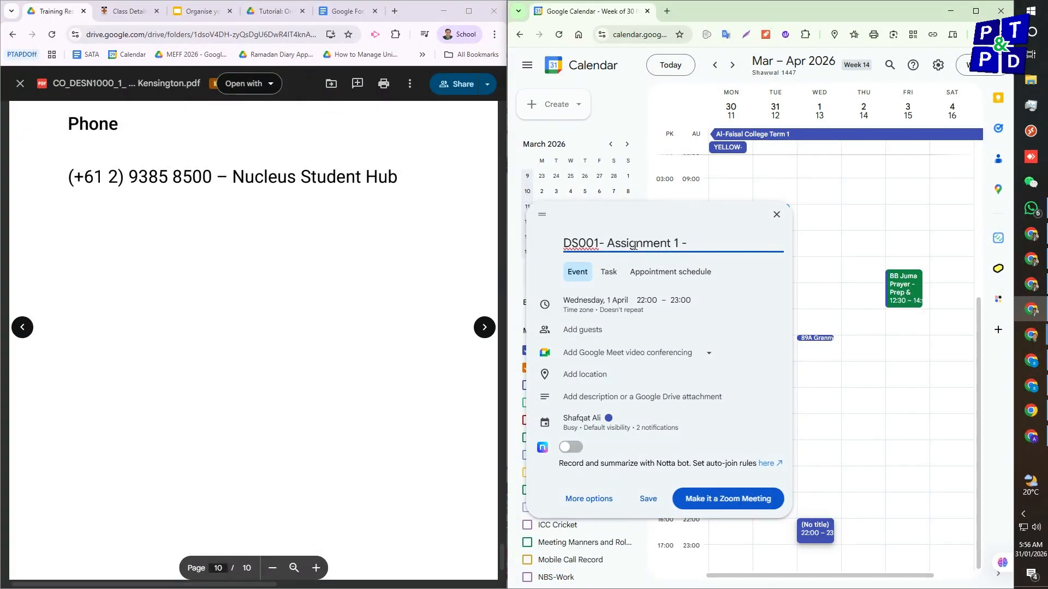
type("Submit Draf")
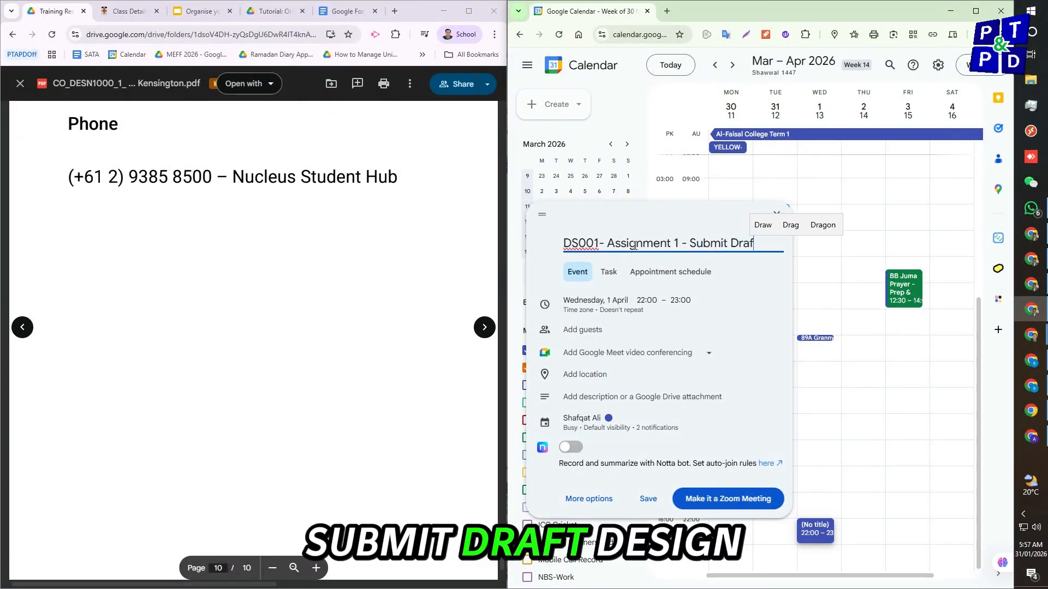
type("t Design")
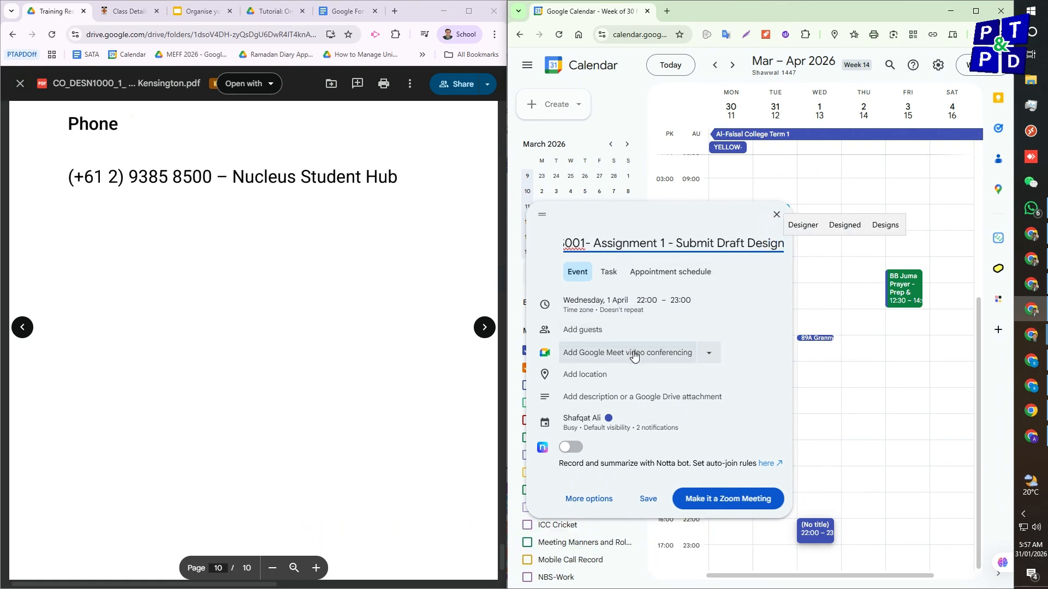
Step: Invite a family member as a guest to the assignment event by entering the contact's name
left_click(595, 333)
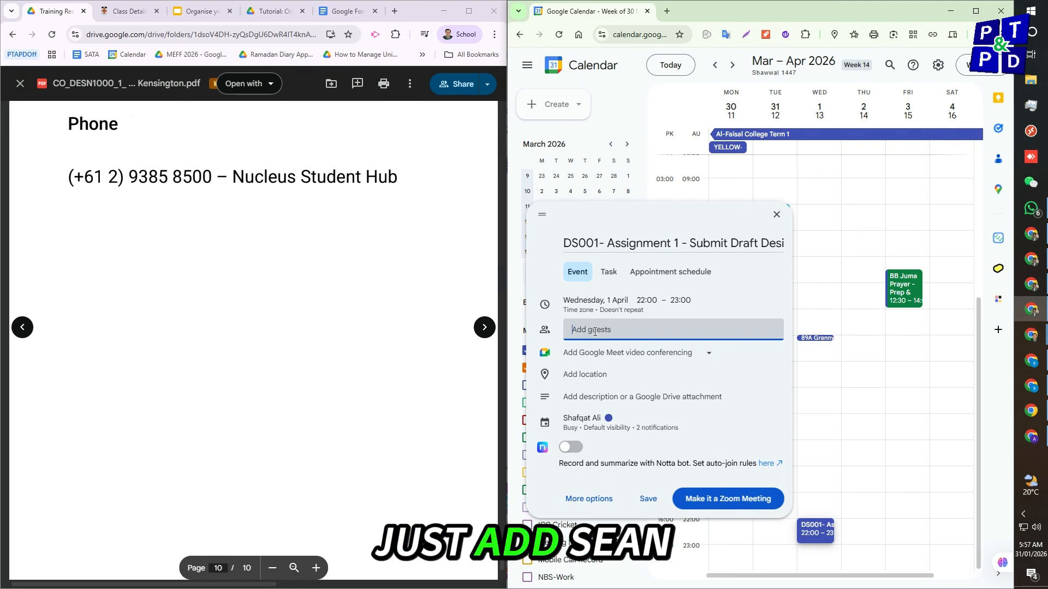
type("shayy")
key("Return")
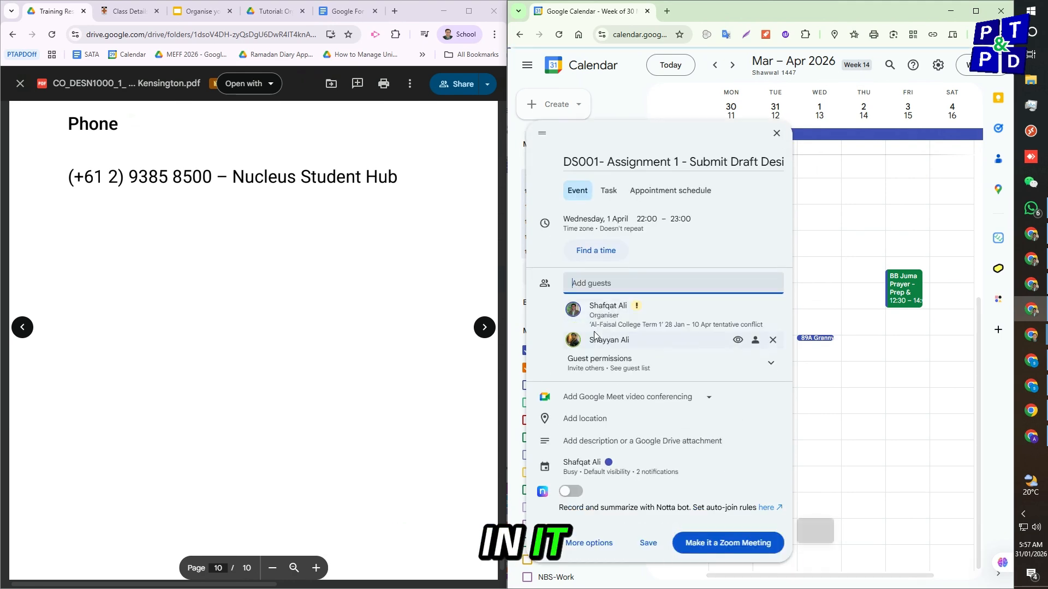
mouse_move(594, 332)
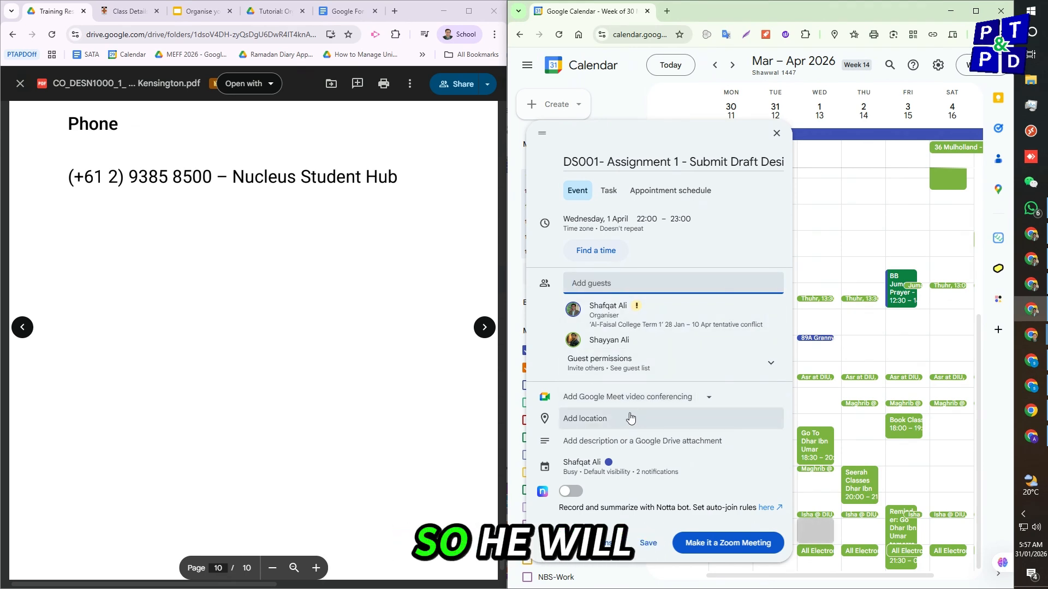
Step: Expand the assignment event's description area for review and open the event's full editing options
left_click(589, 443)
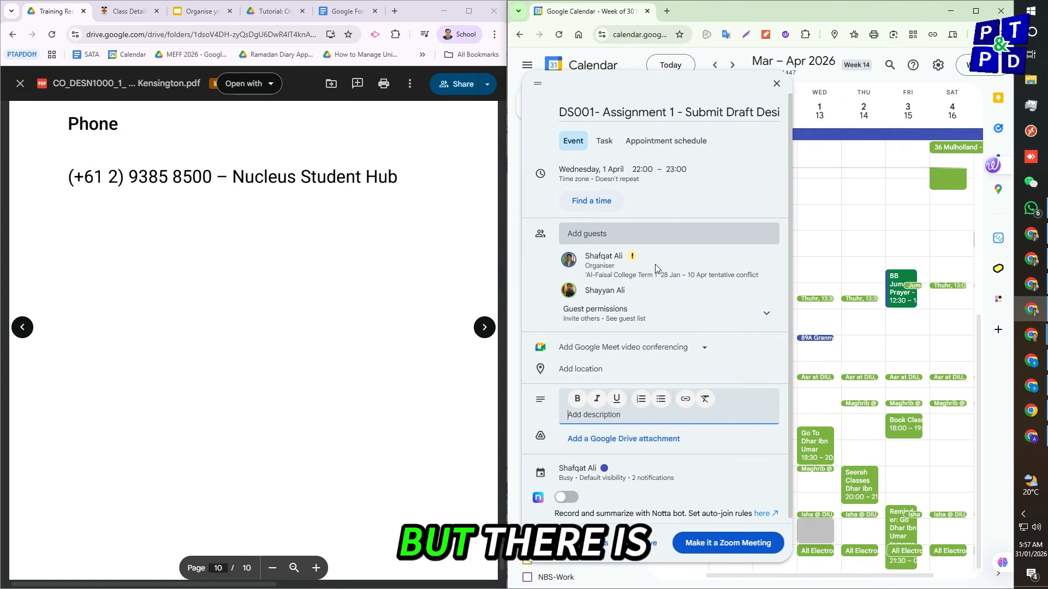
scroll(670, 343, "down", 1)
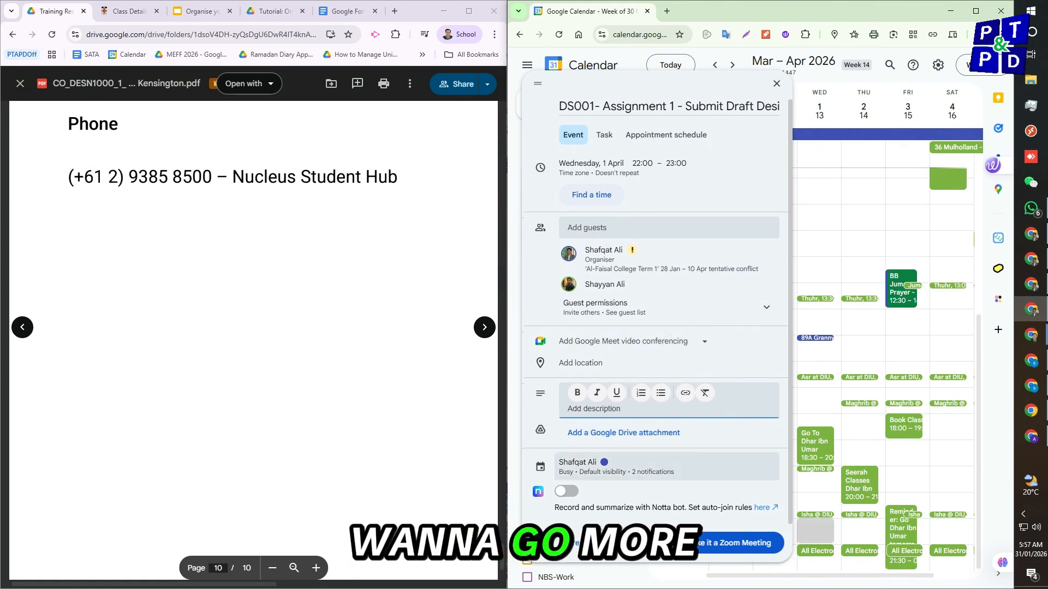
scroll(647, 418, "up", 1)
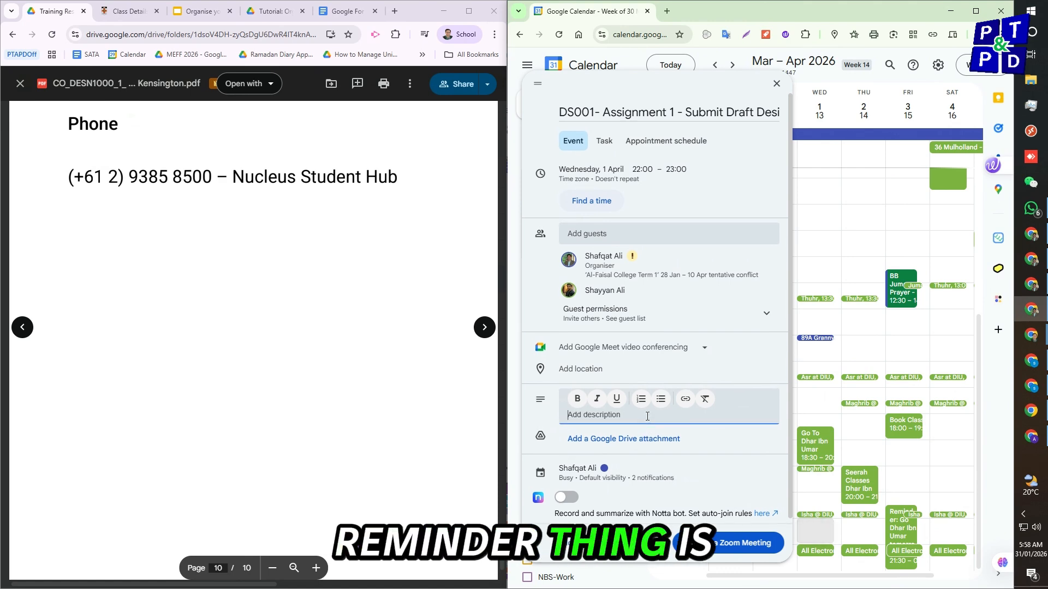
left_click(590, 543)
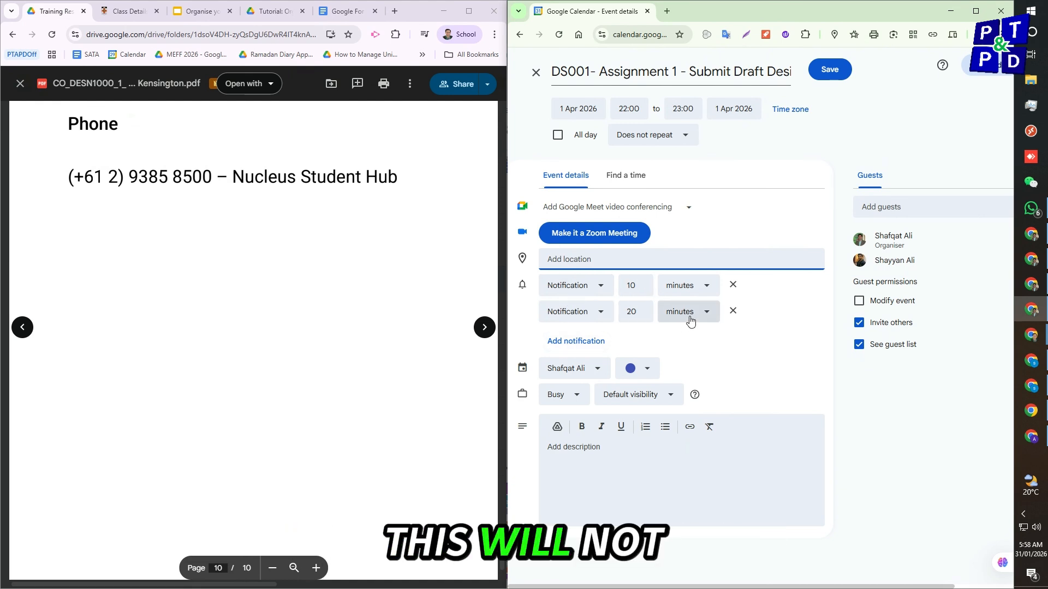
Step: Set the assignment event's first notification to 14 days before
left_click(686, 289)
left_click(675, 355)
left_click(633, 285)
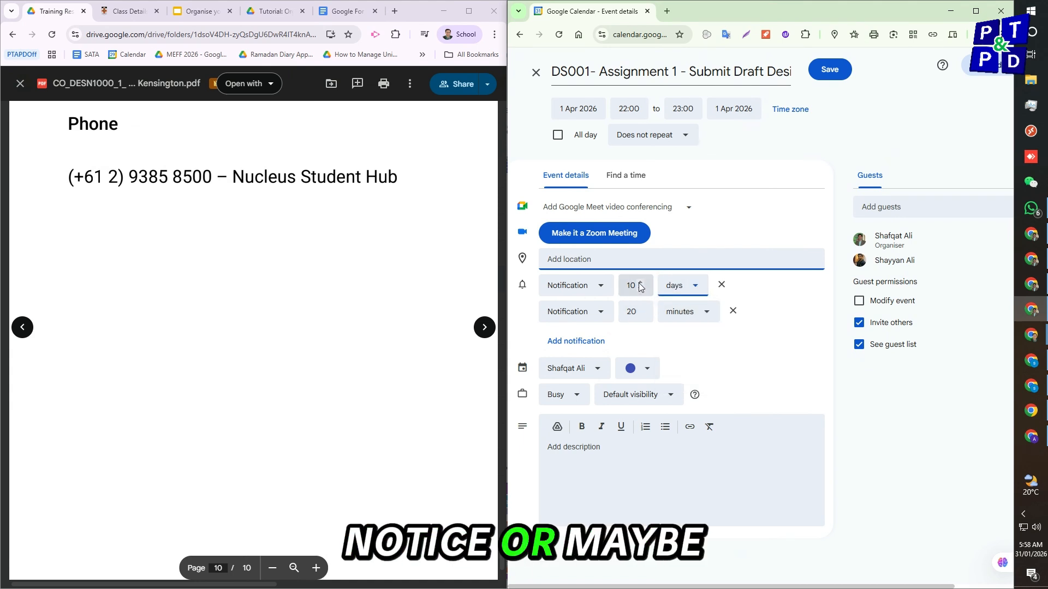
key("BackSpace")
type("1")
double_click(631, 286)
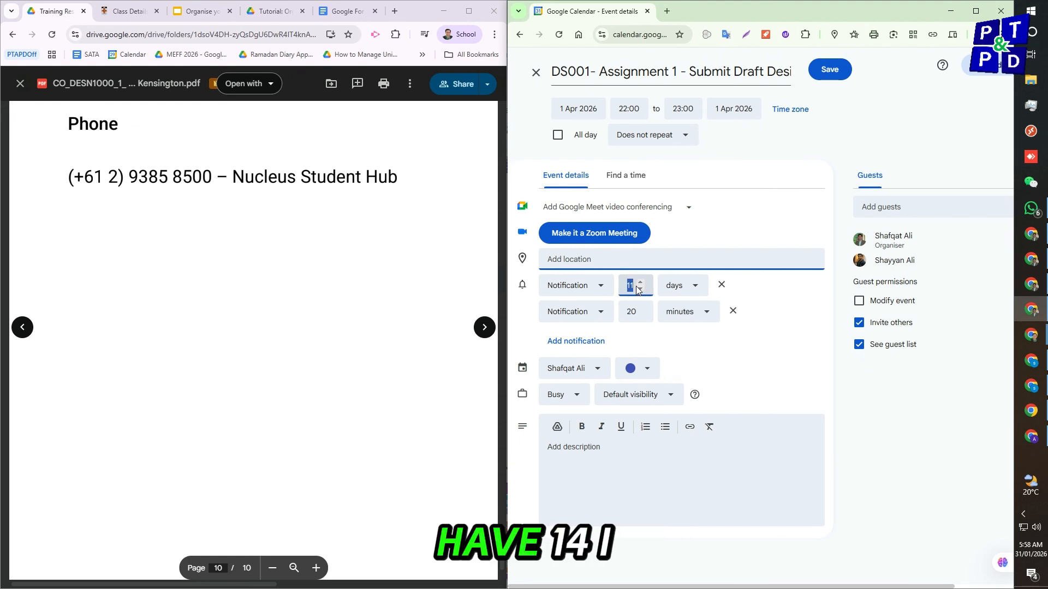
Step: Change the first notification's unit to weeks and its lead time to 2
left_click(677, 285)
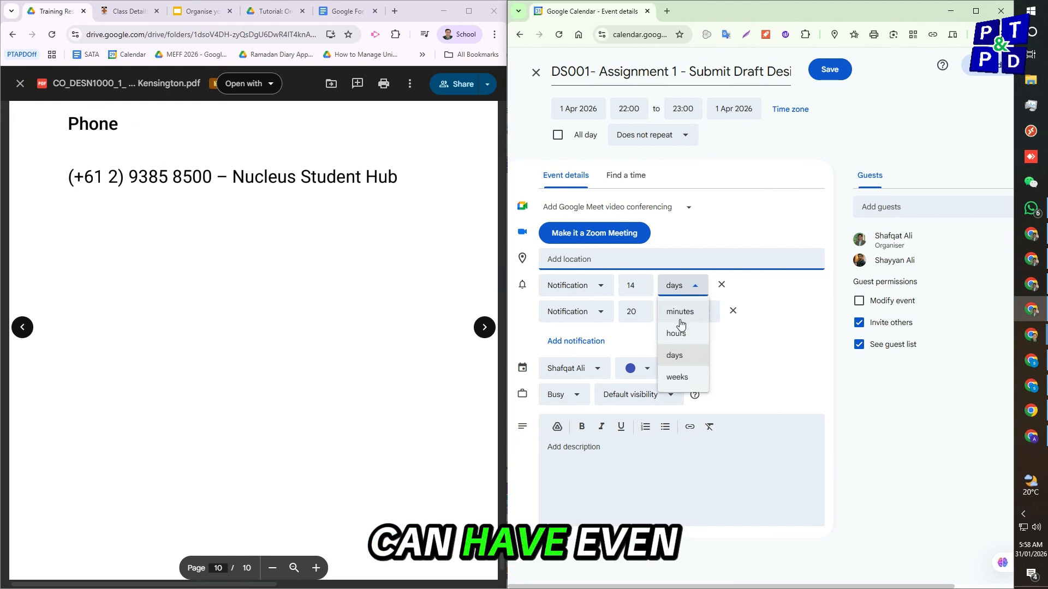
left_click(680, 379)
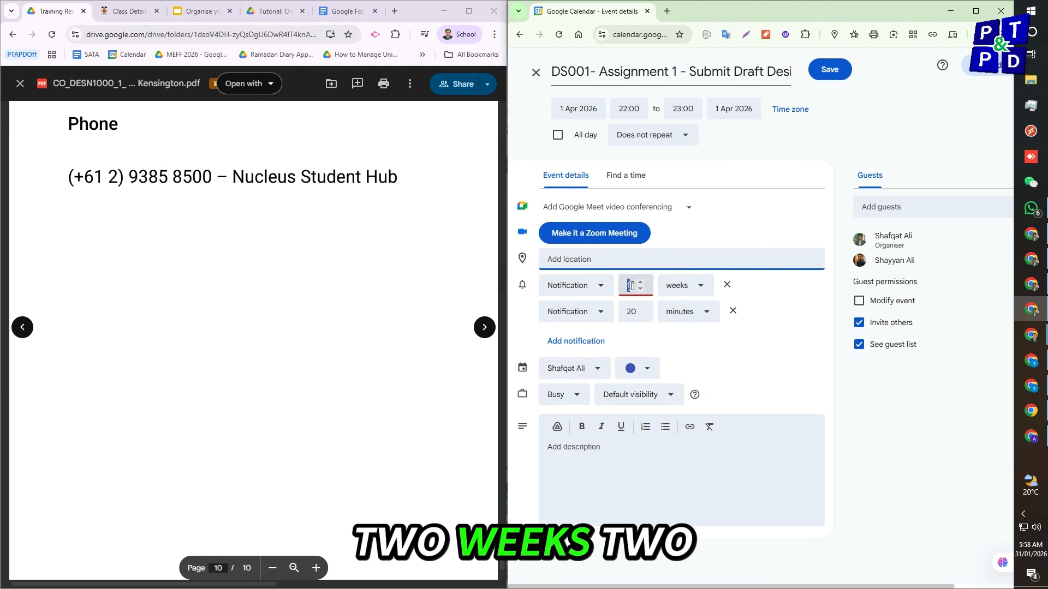
type("2")
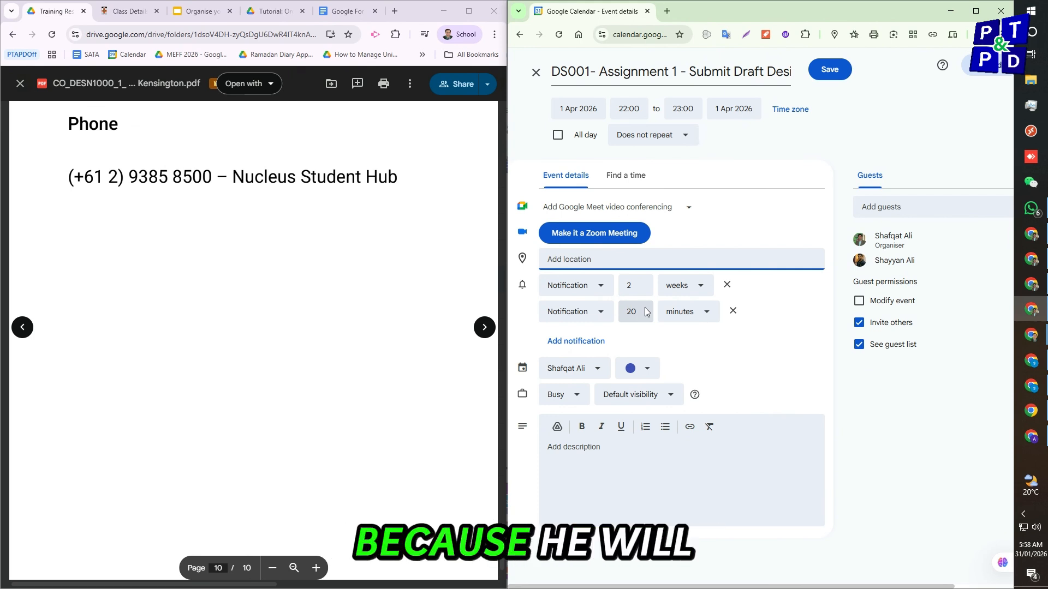
Step: Set the assignment event's second notification to 1 week before
left_click(676, 323)
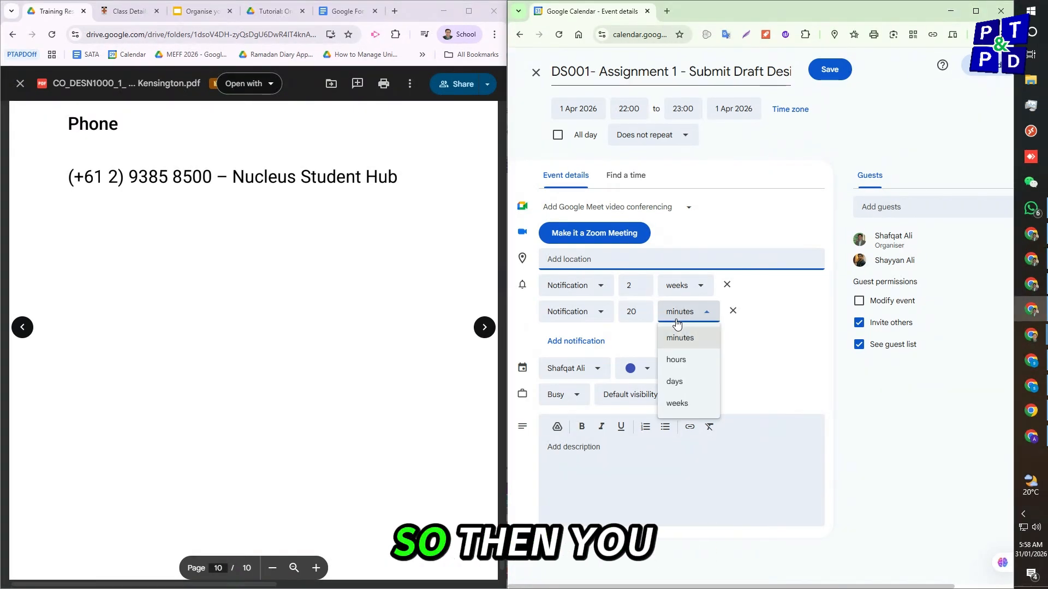
left_click(684, 406)
double_click(637, 316)
type("1")
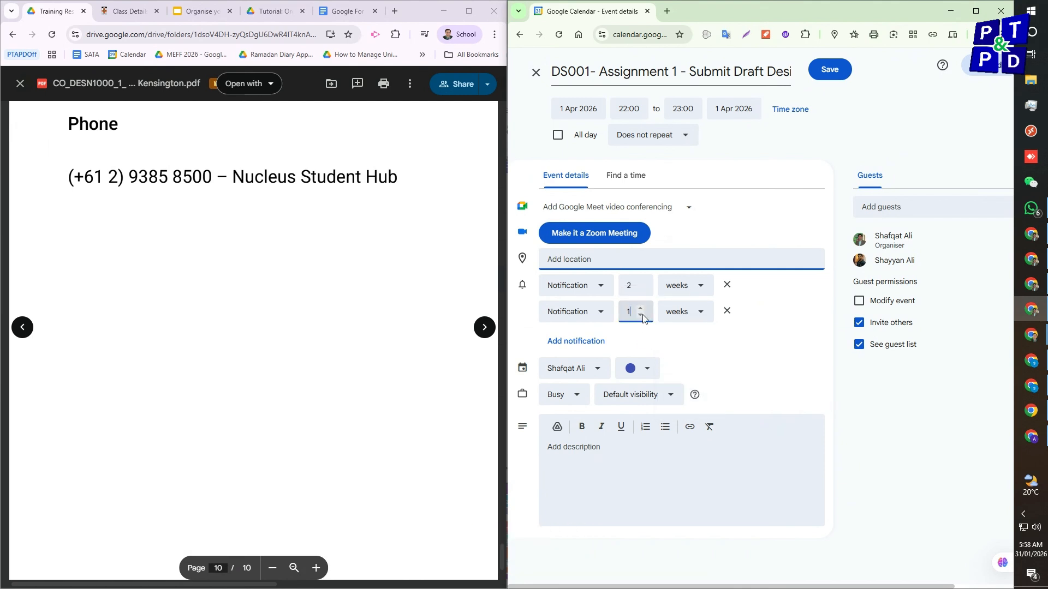
left_click(692, 337)
Step: Add a third notification to the assignment event, set to 2 days before
left_click(603, 341)
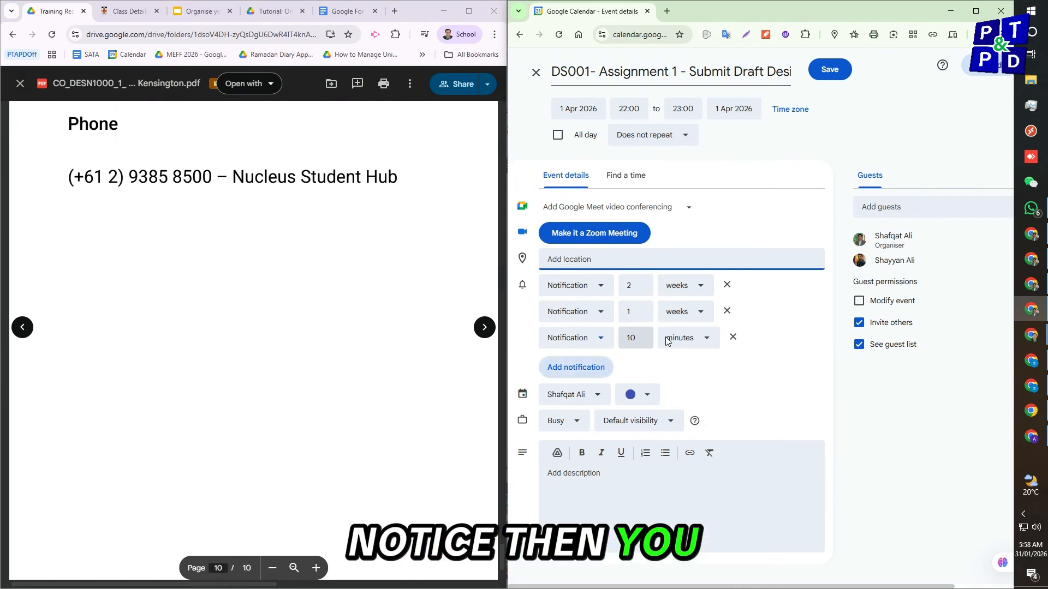
left_click(710, 338)
left_click(694, 412)
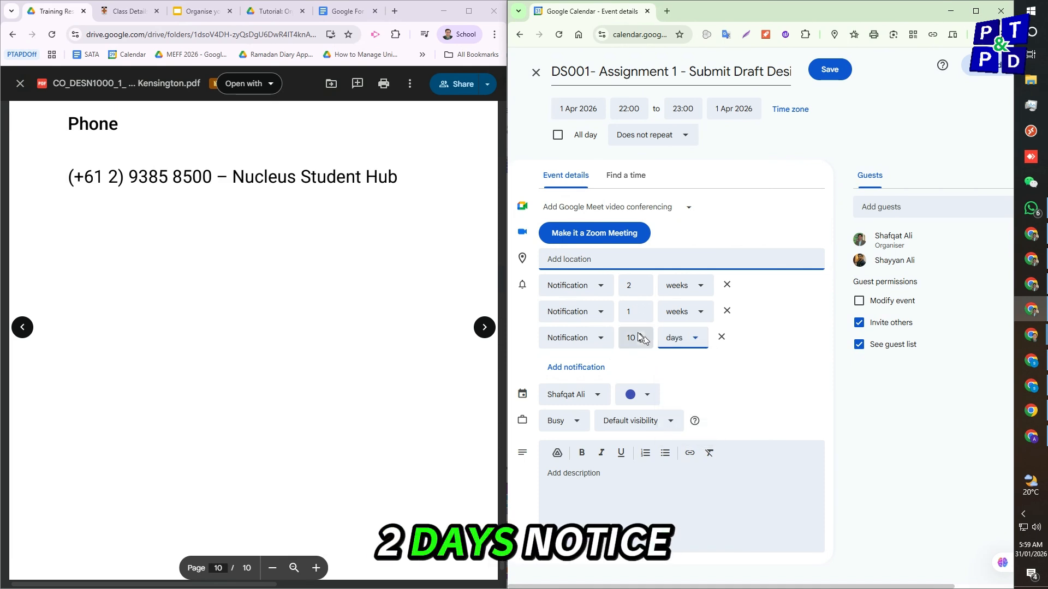
left_click_drag(629, 336, 636, 335)
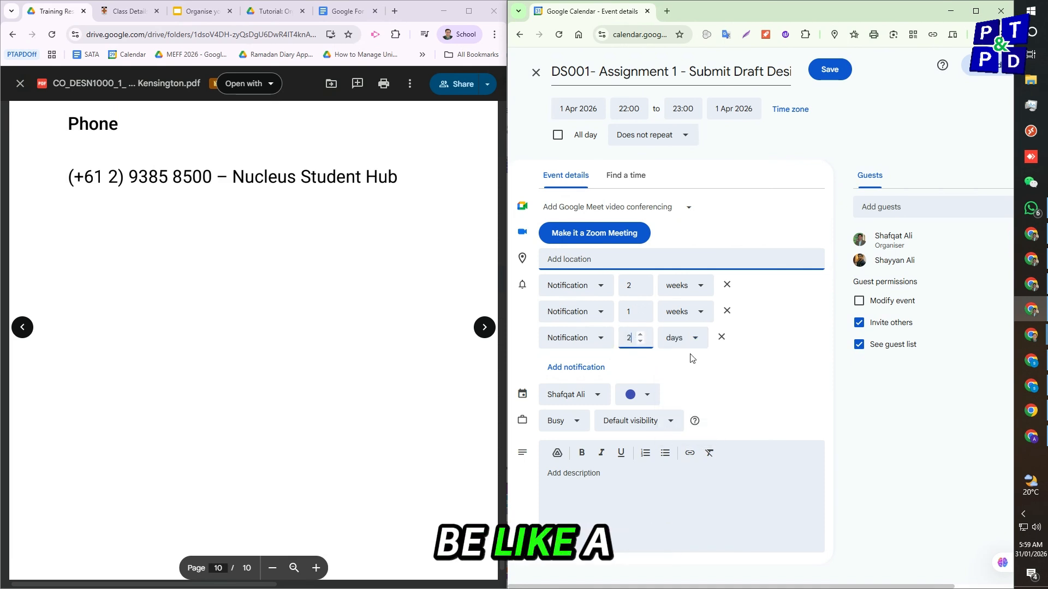
Step: Add a fourth notification to the assignment event, set to 1 day before
left_click(600, 367)
left_click(704, 364)
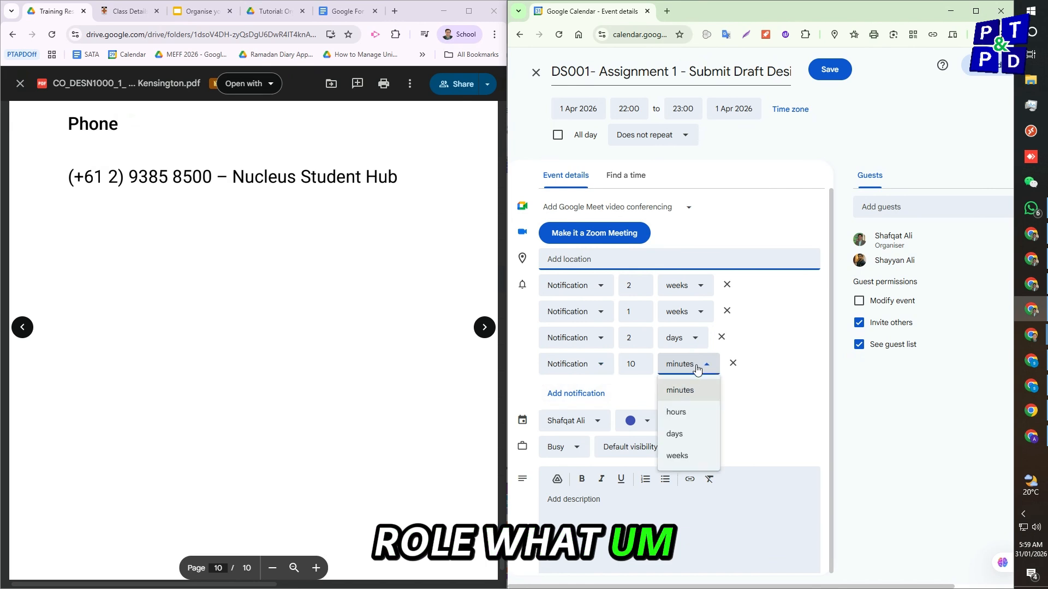
left_click(686, 434)
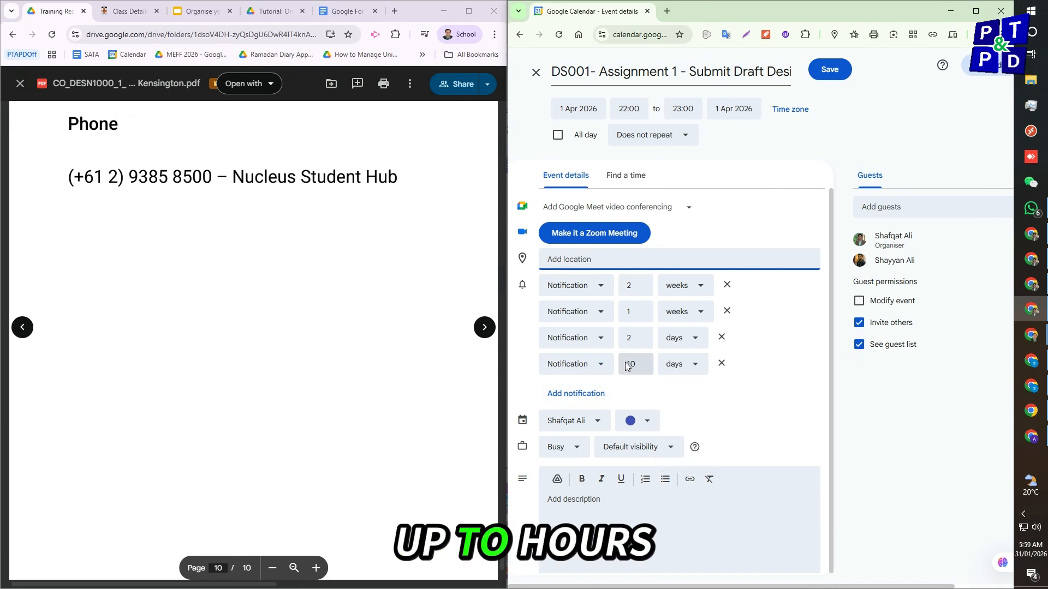
type("1")
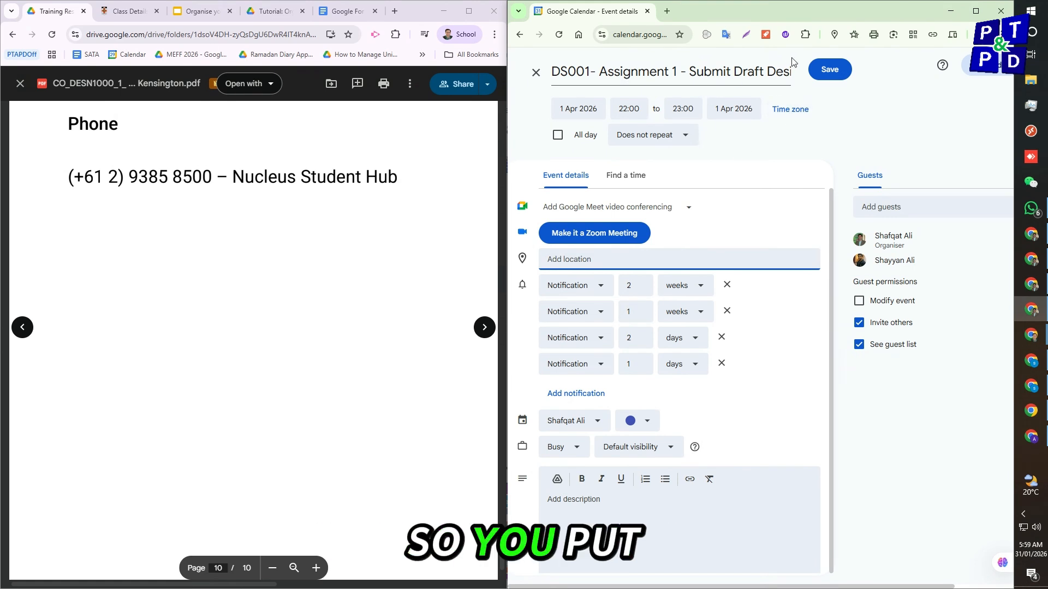
Step: Save the assignment event without sending invitation emails, and open it in the week view to review its details
left_click(834, 70)
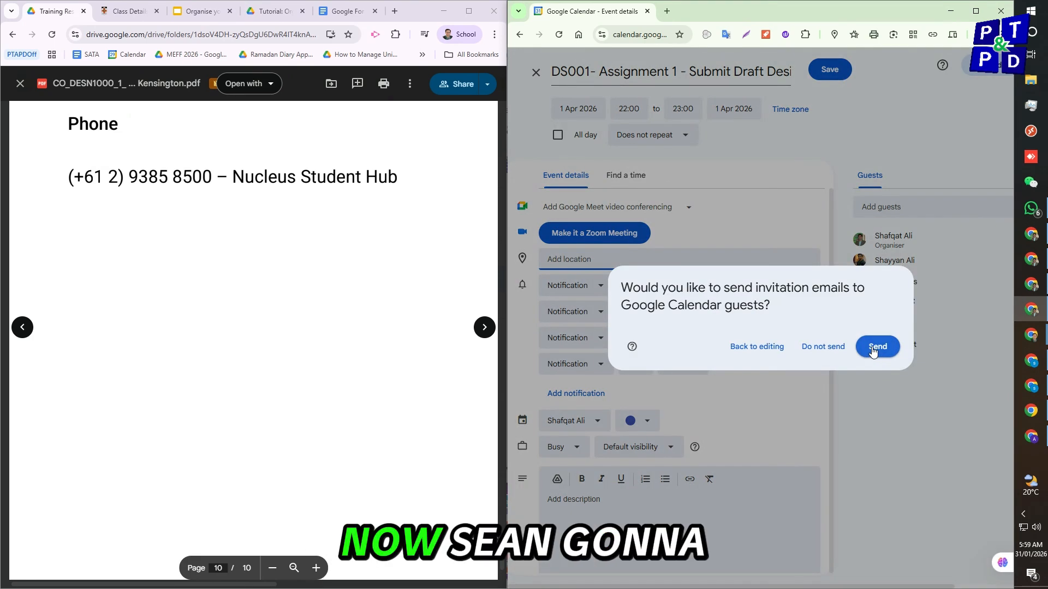
left_click(823, 347)
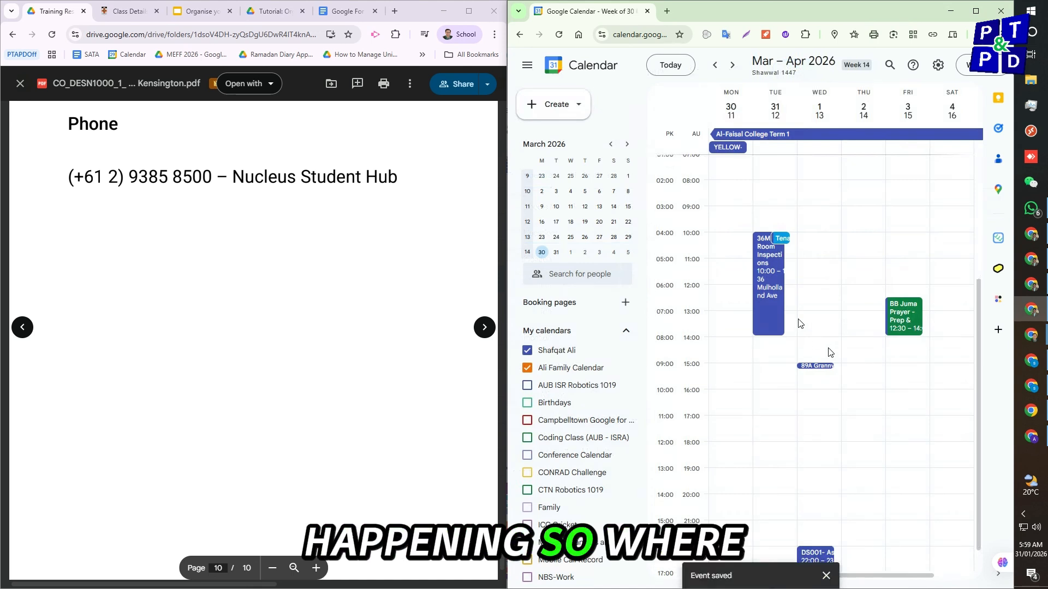
scroll(830, 414, "down", 1)
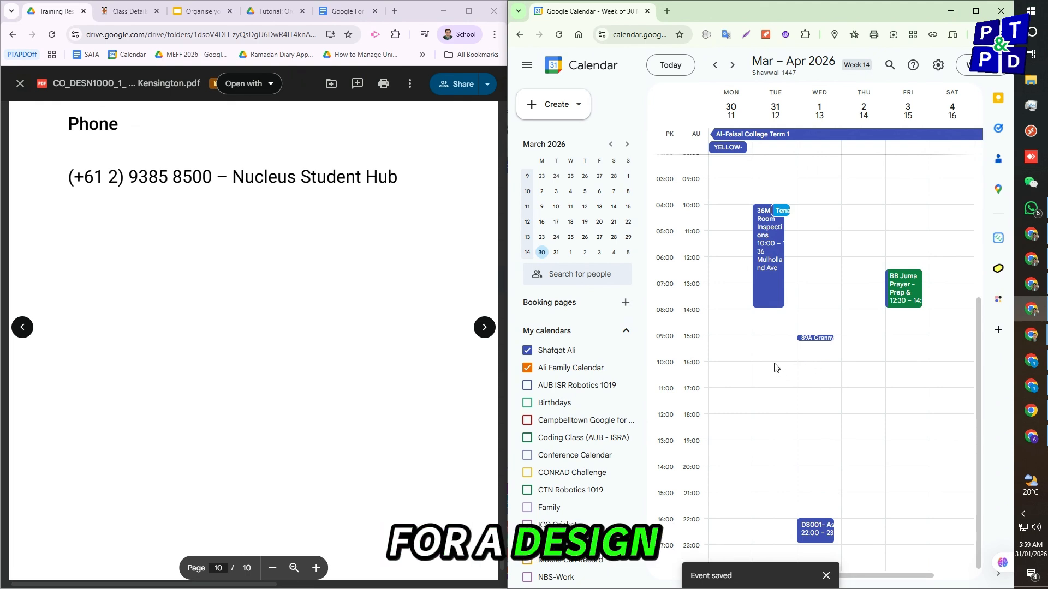
left_click(818, 537)
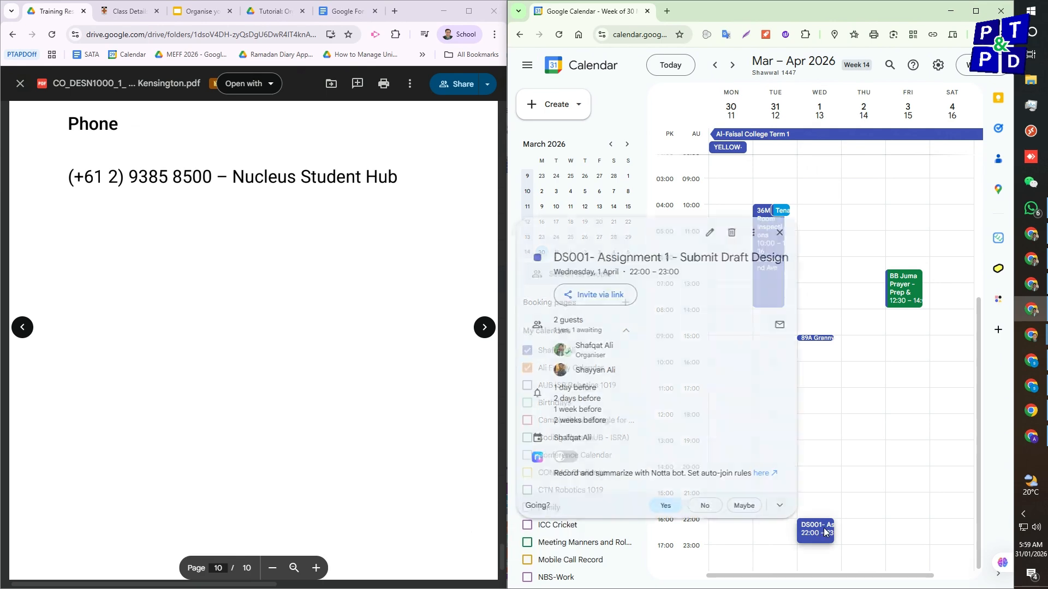
Step: Duplicate the draft design assignment event and retitle the copy "DS001- Assignment 1 - Section"
left_click(749, 234)
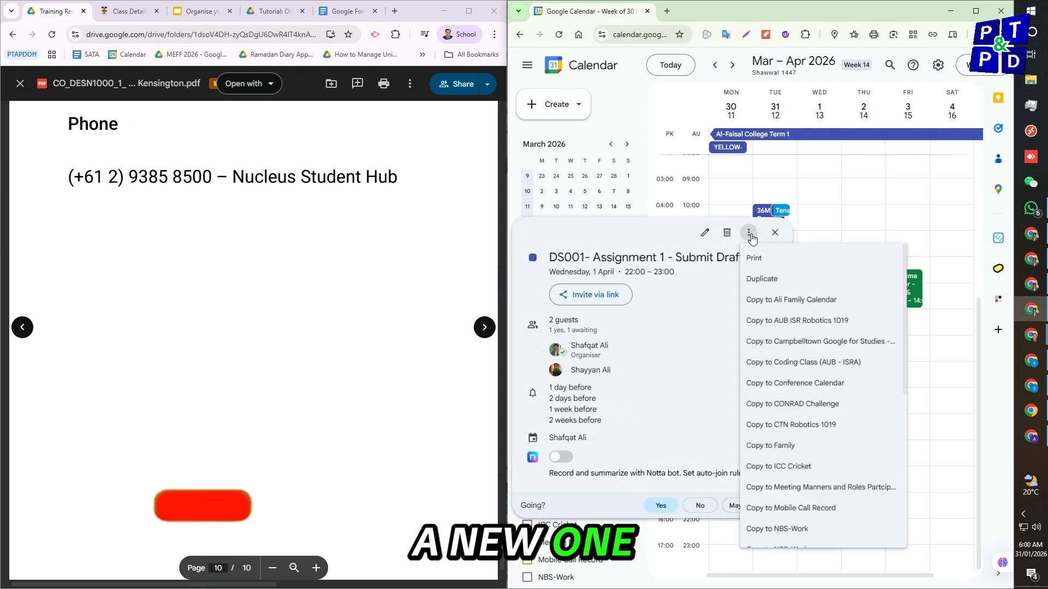
left_click(764, 279)
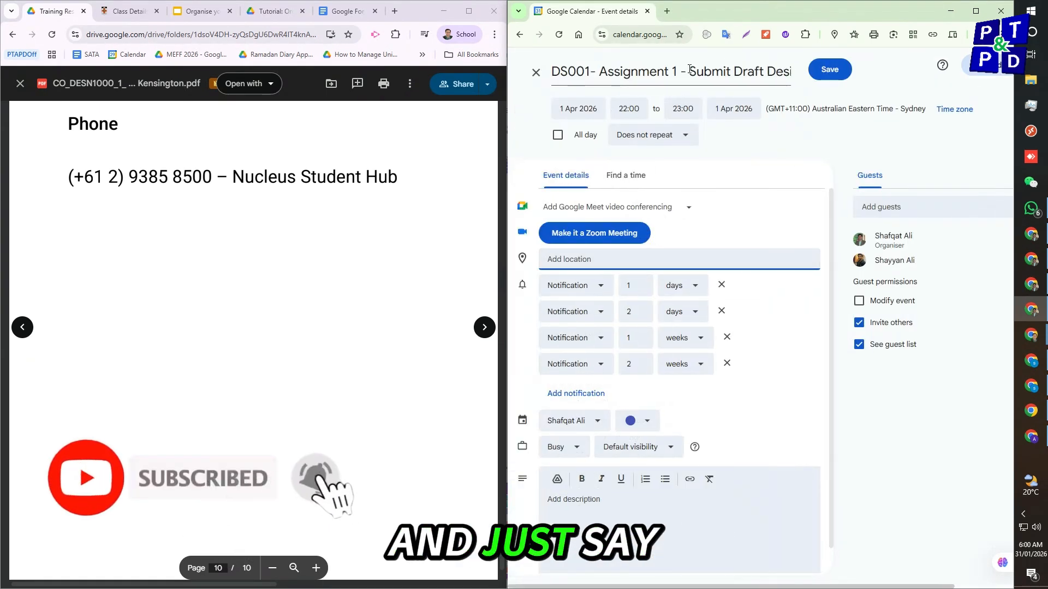
left_click_drag(689, 72, 857, 69)
type("Par")
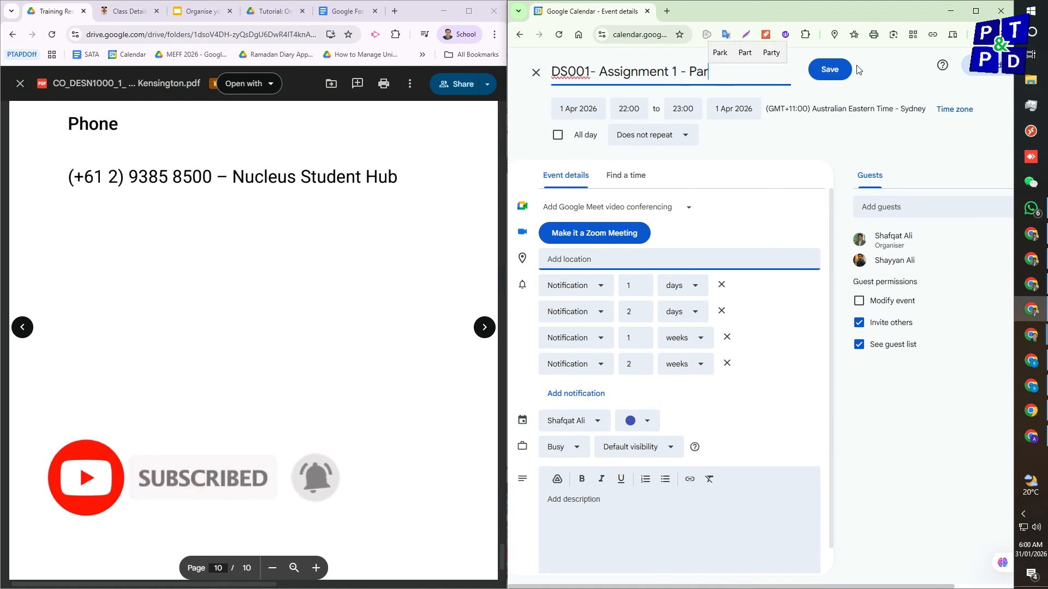
type("t 1")
key("ctrl+shift+Left")
key("ctrl+shift+Left")
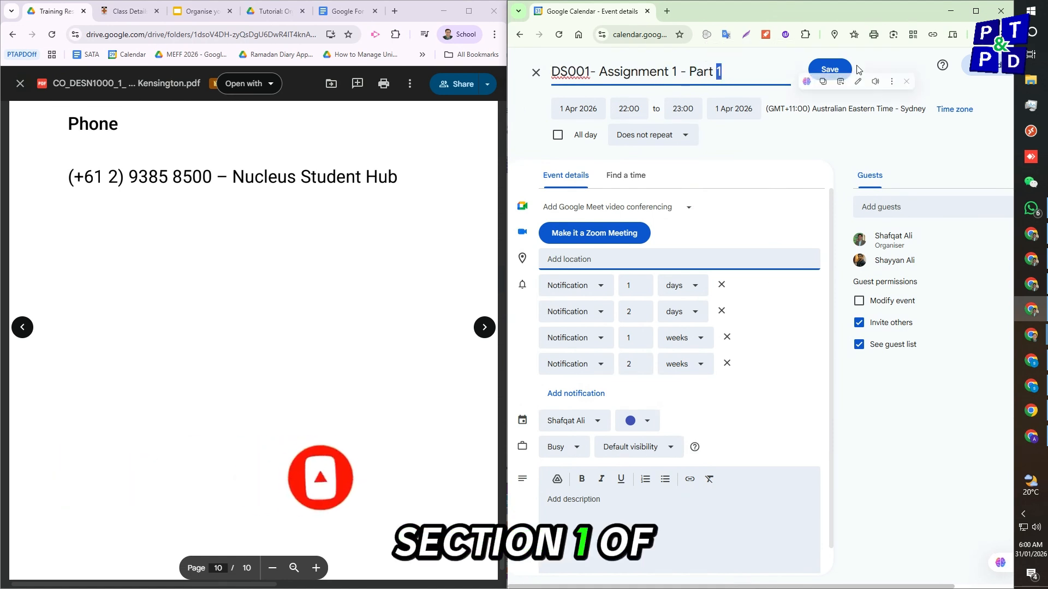
type("Section")
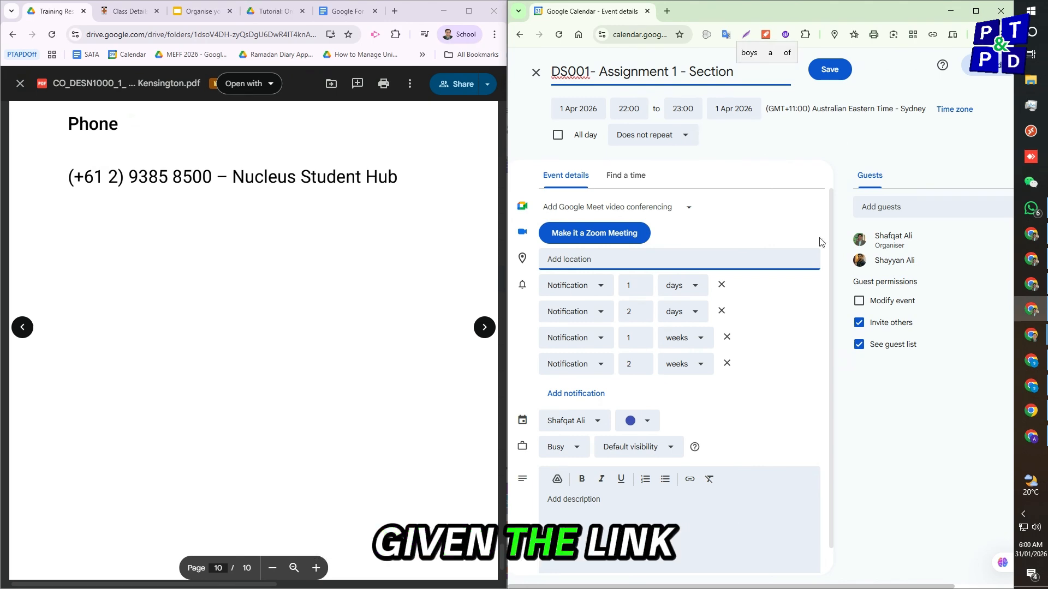
Step: Attach the Google Drive document "Owner Builder vs Project Builder- What You Really Need to Know" to the duplicated event
scroll(585, 501, "down", 1)
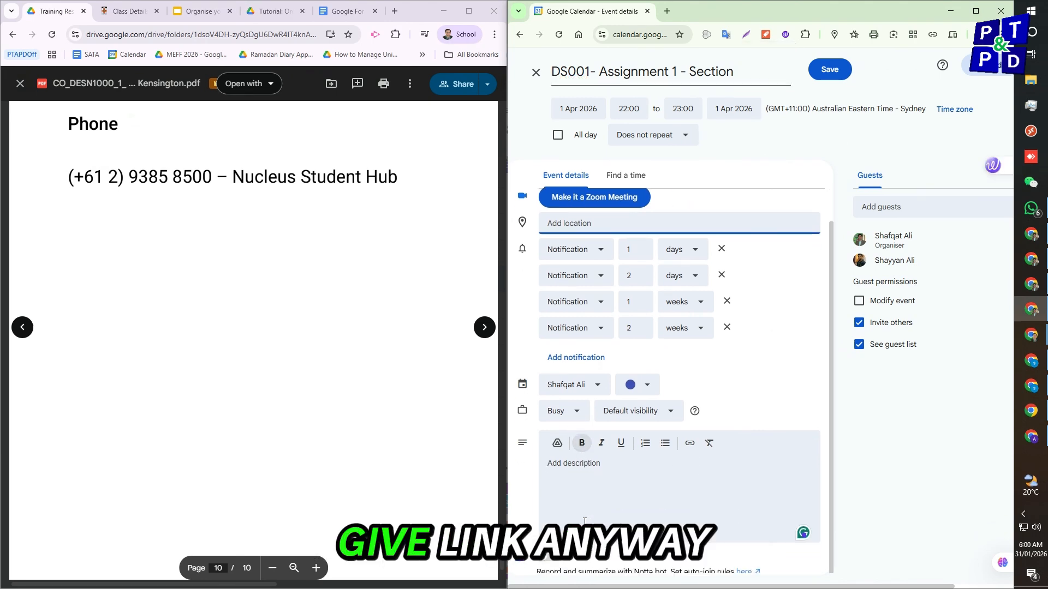
left_click(557, 444)
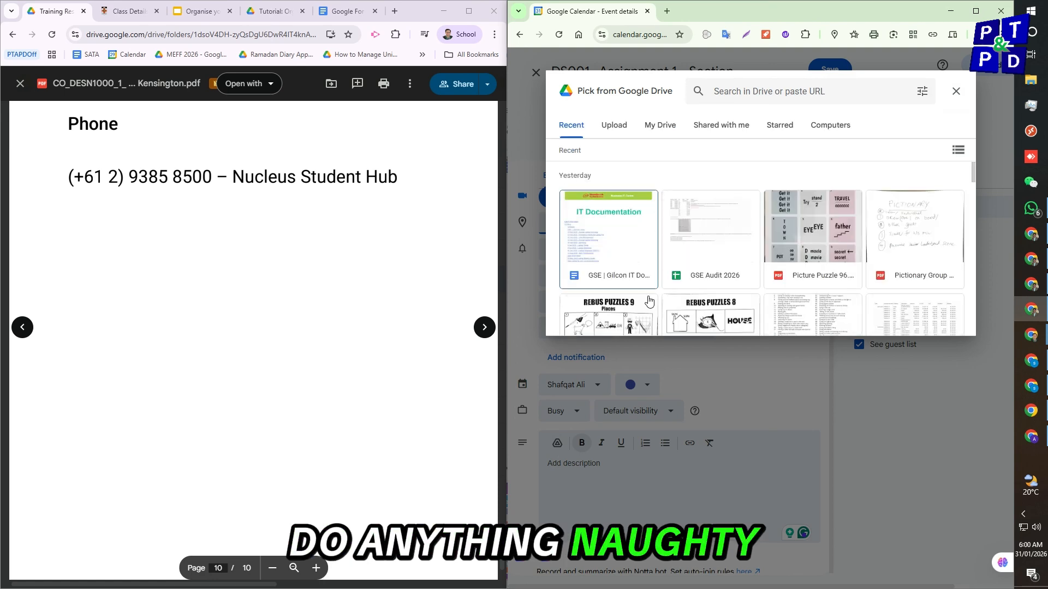
scroll(857, 294, "down", 4)
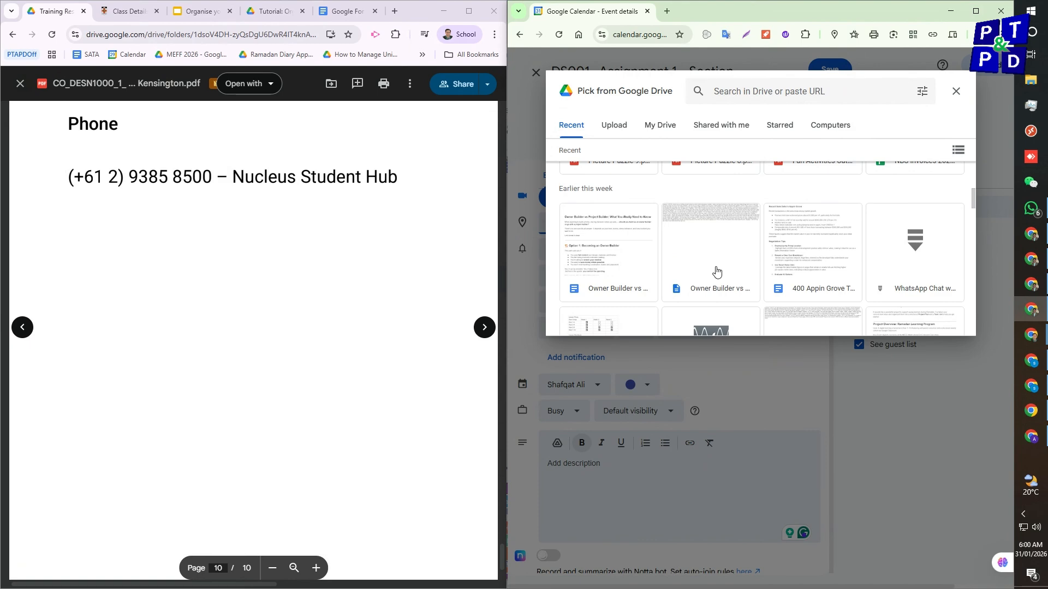
left_click(628, 271)
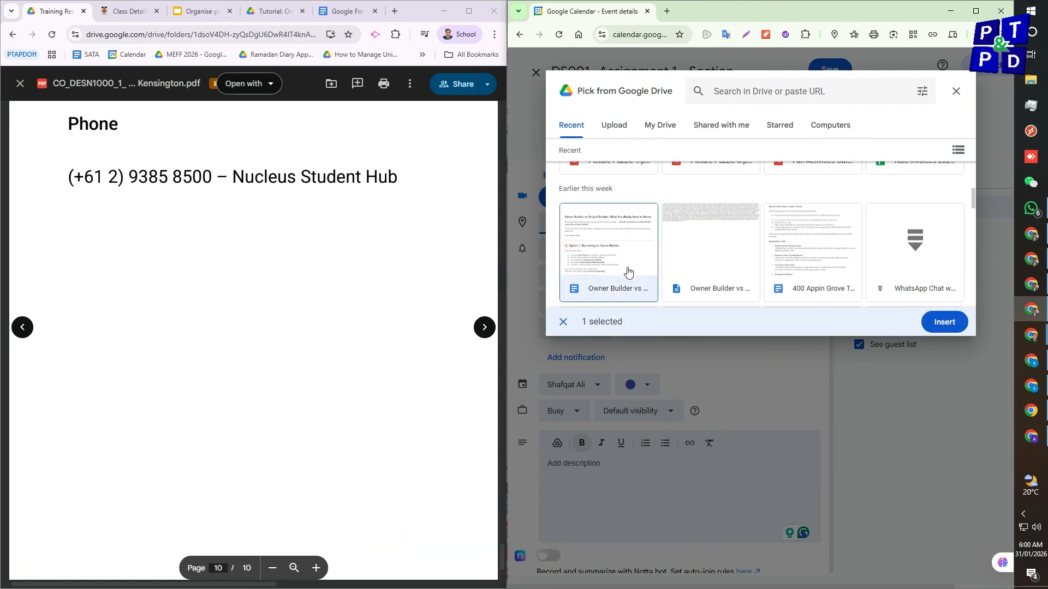
double_click(628, 271)
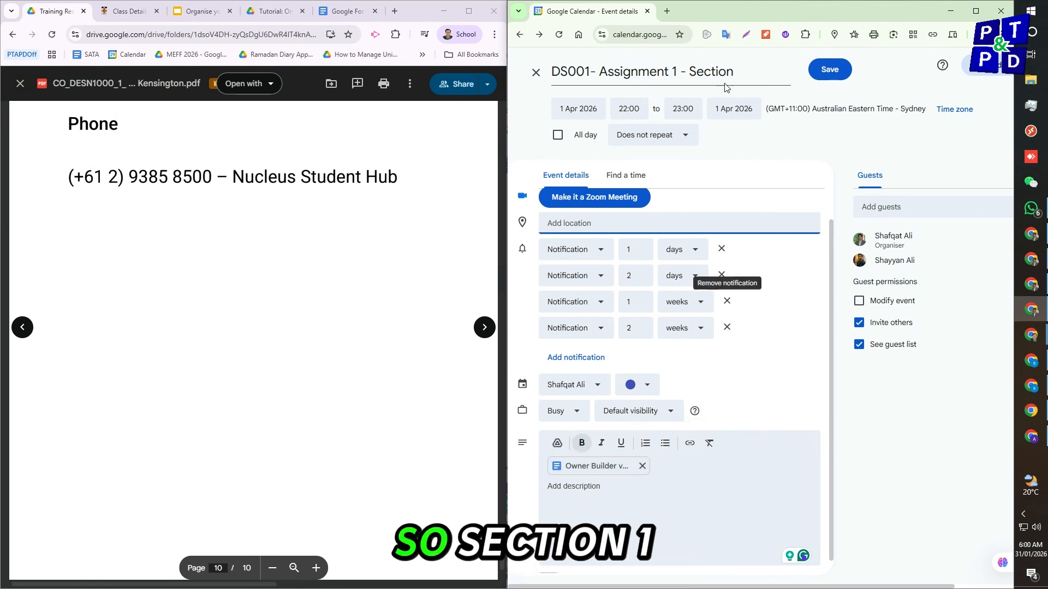
Step: Complete the duplicated event's title as "DS001- Assignment 1 - Section 1"
left_click(739, 72)
type("1")
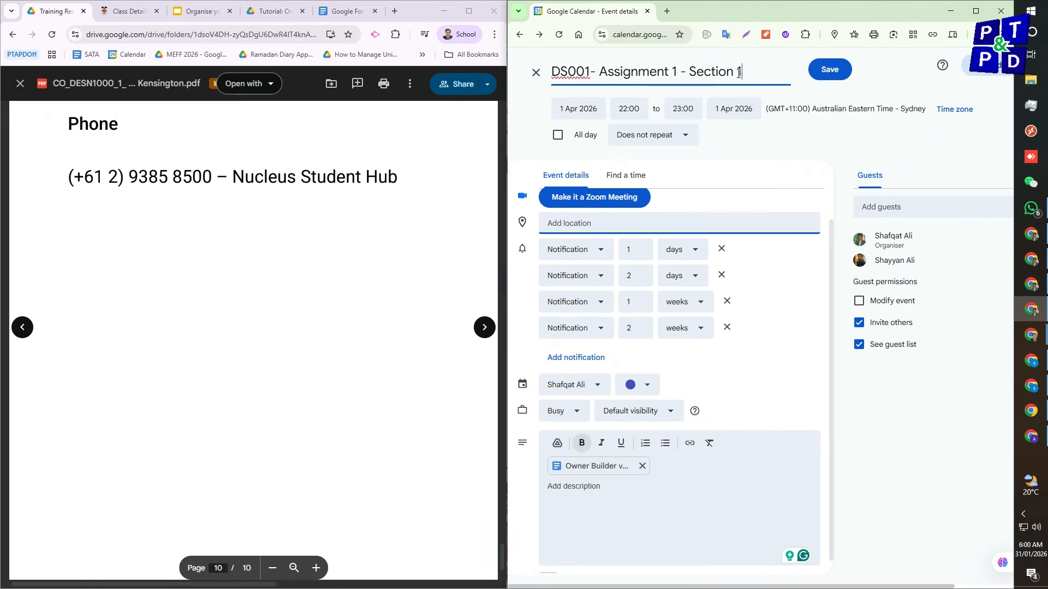
left_click(831, 82)
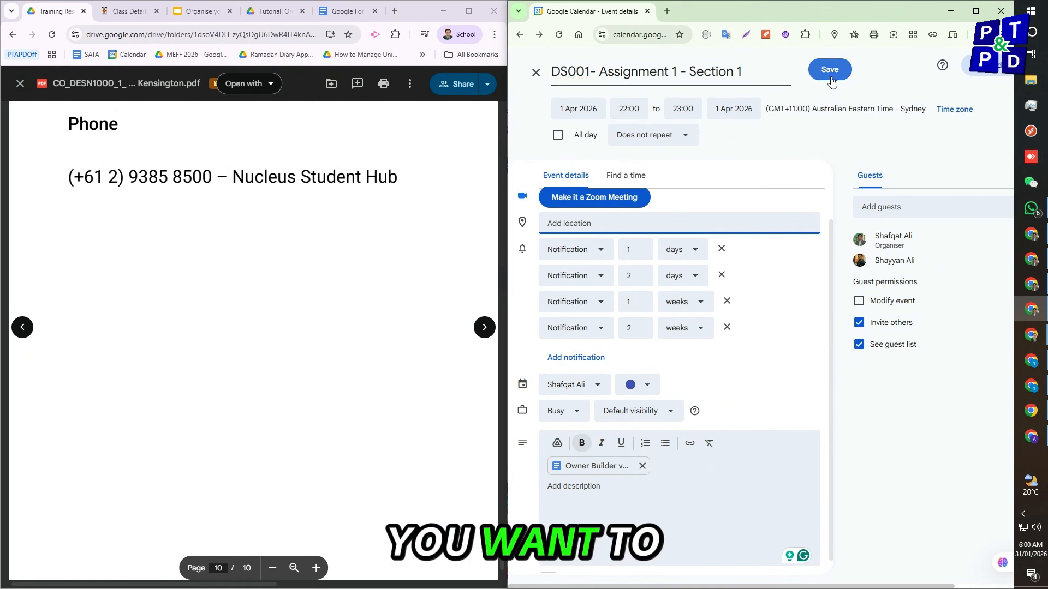
Step: Reschedule the Section 1 event to 10 Mar 2026 with a 16:00 start time
left_click(578, 108)
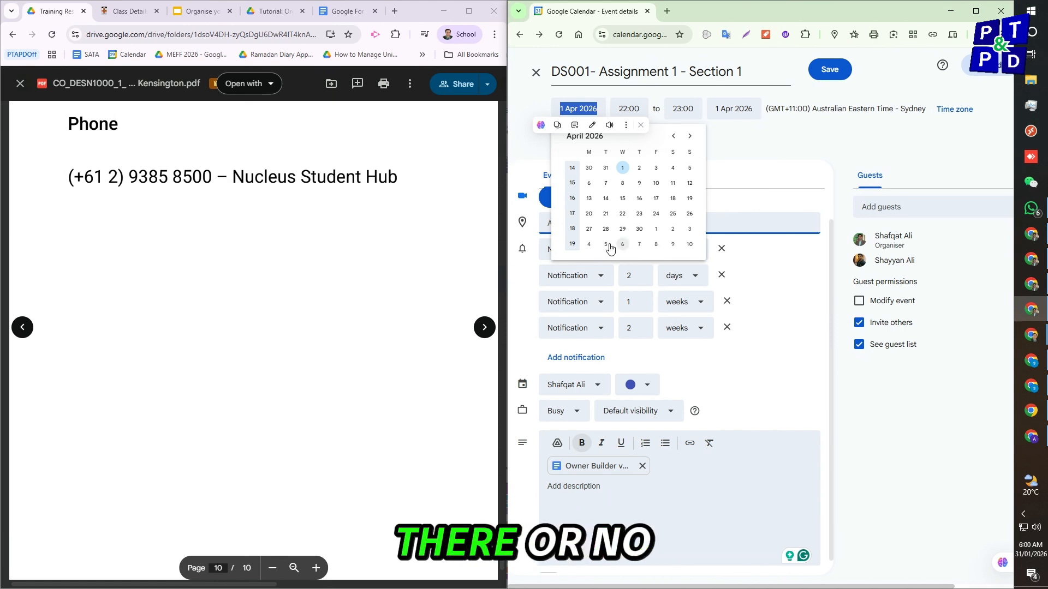
left_click(674, 137)
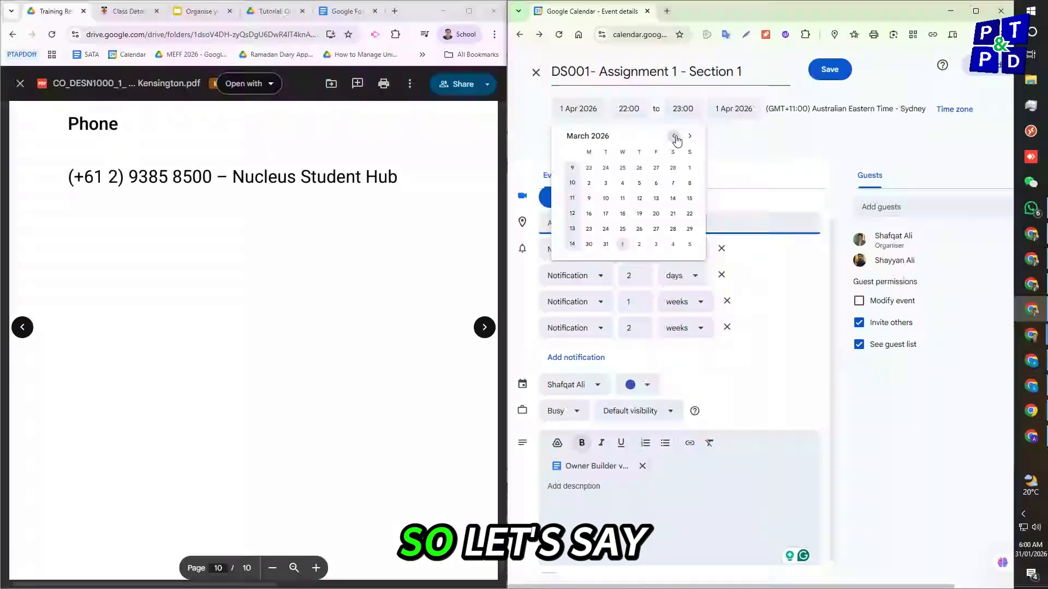
left_click(604, 199)
left_click(636, 109)
scroll(650, 174, "up", 4)
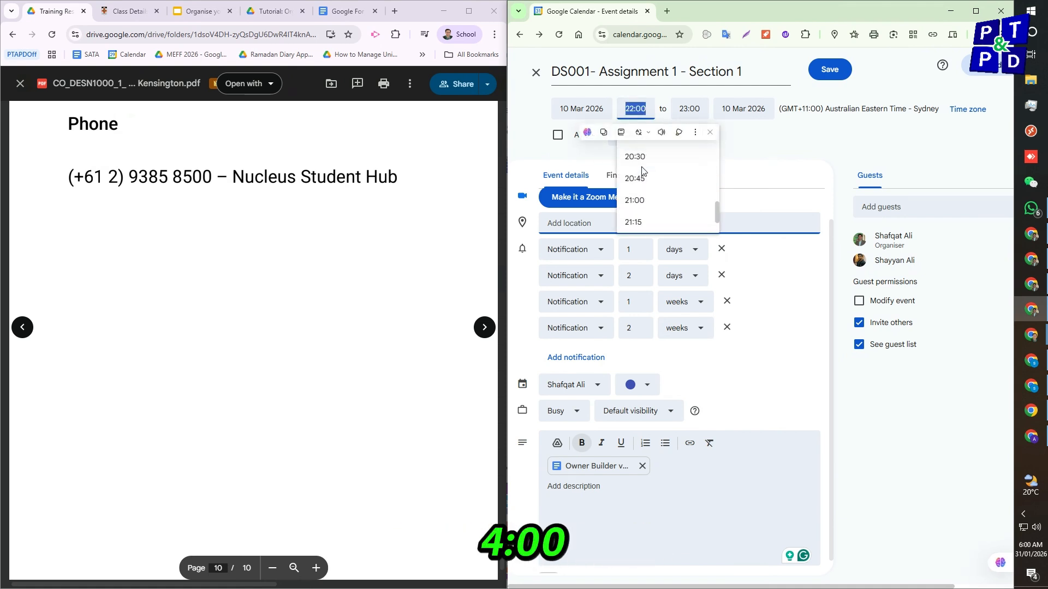
scroll(654, 188, "up", 2)
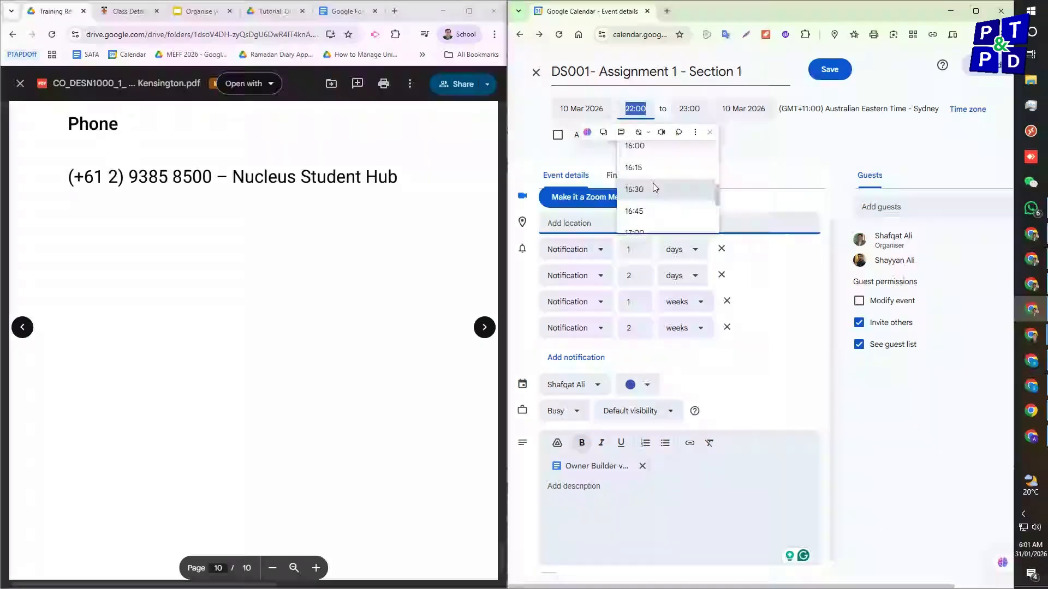
left_click(685, 145)
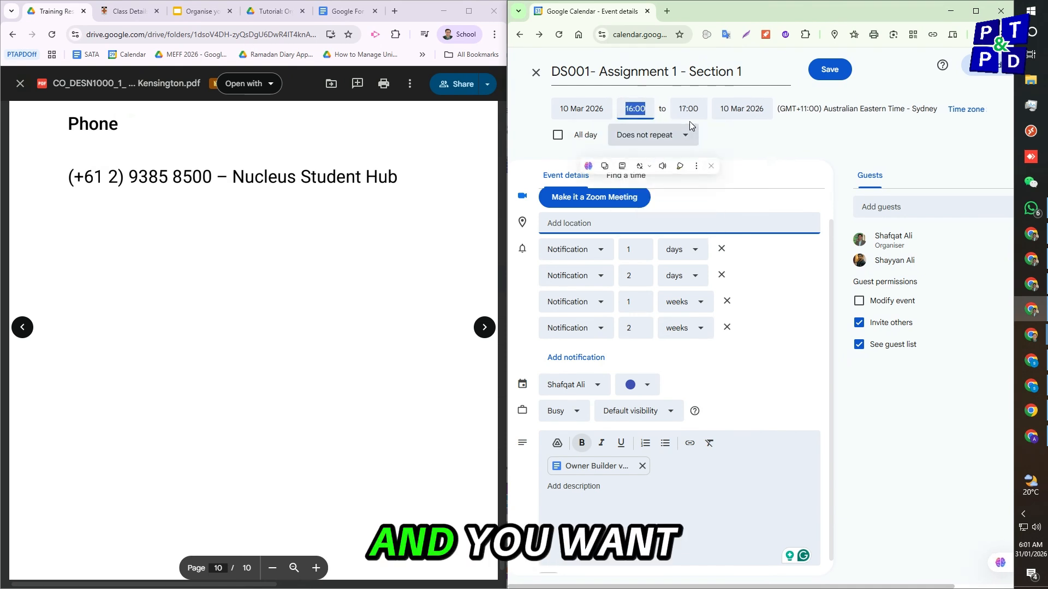
Step: Save the Section 1 event, sharing its attached document with the guest as Editor
left_click(830, 69)
left_click(838, 344)
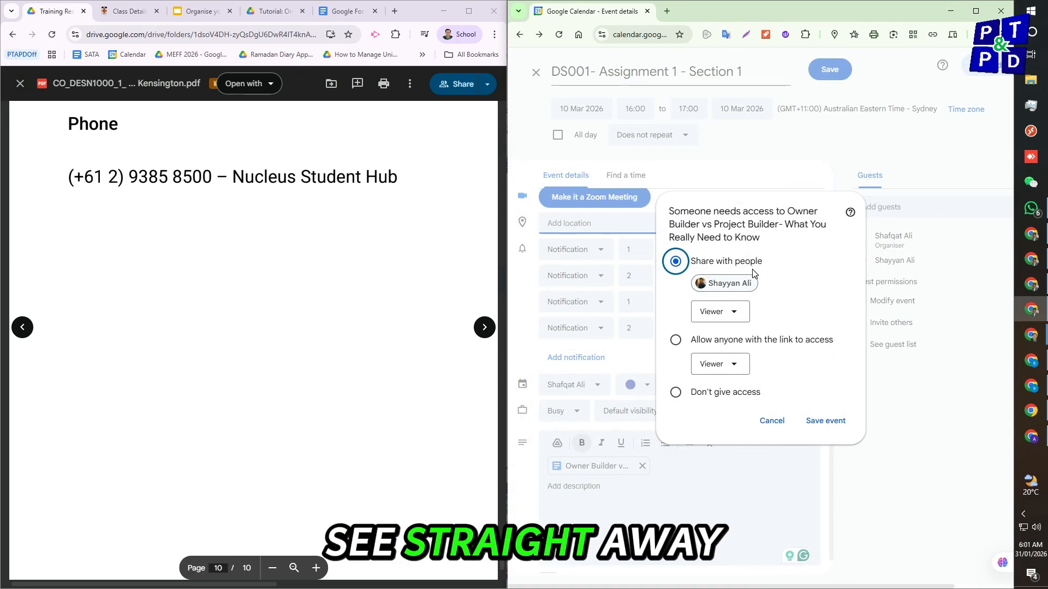
left_click(738, 318)
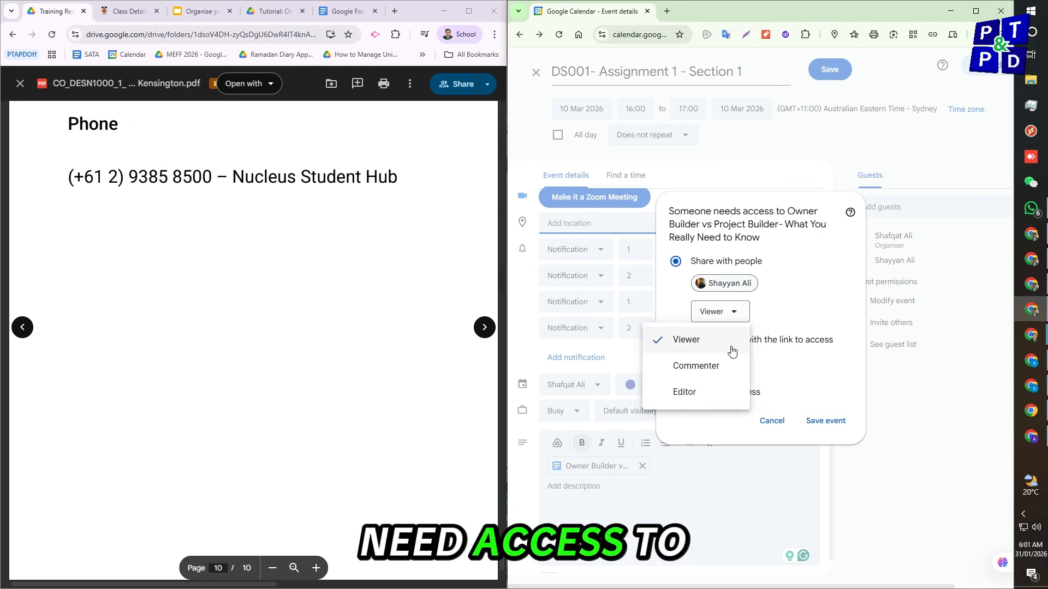
left_click(710, 389)
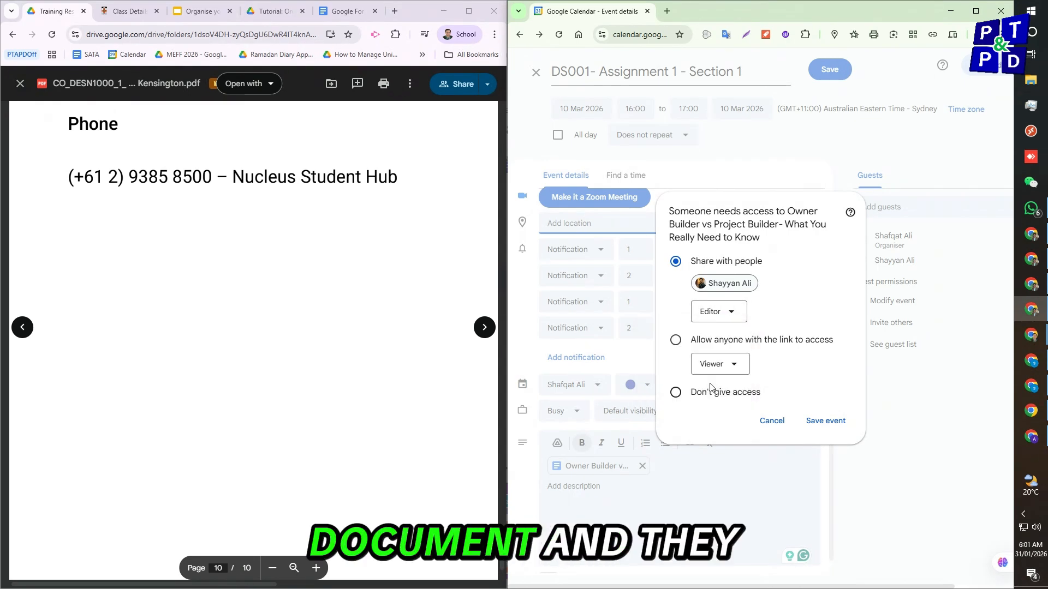
left_click(827, 426)
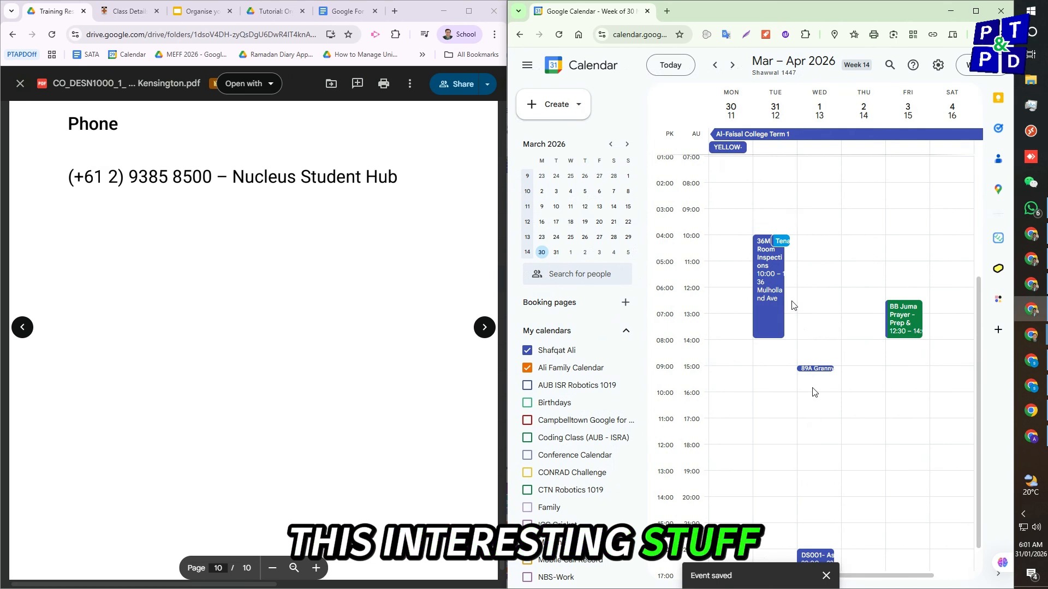
Step: Search the calendar for "ds001" and maximise the browser window to review the matching events
left_click(890, 66)
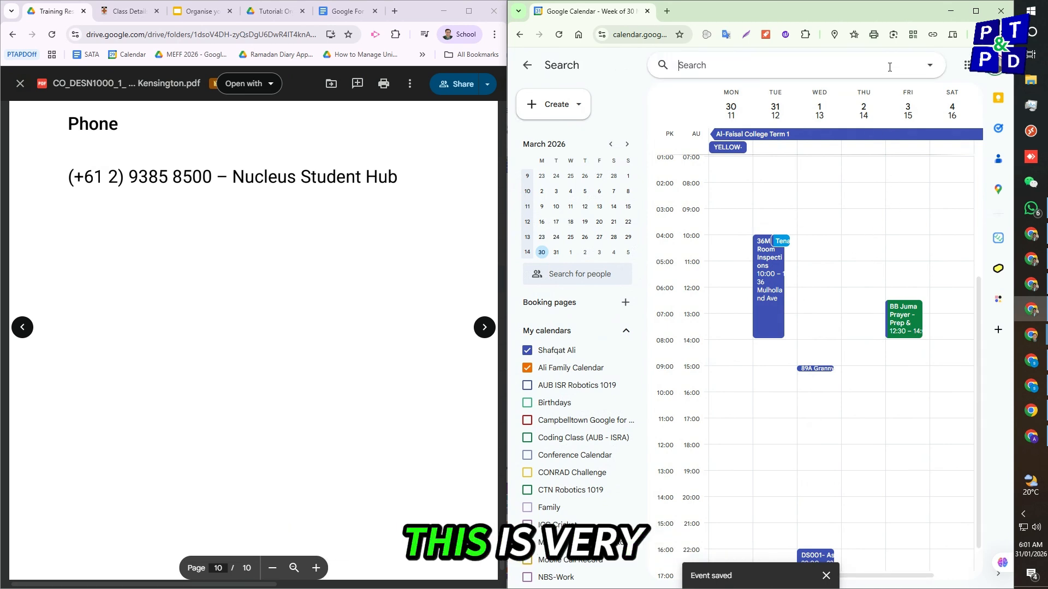
type("ds001")
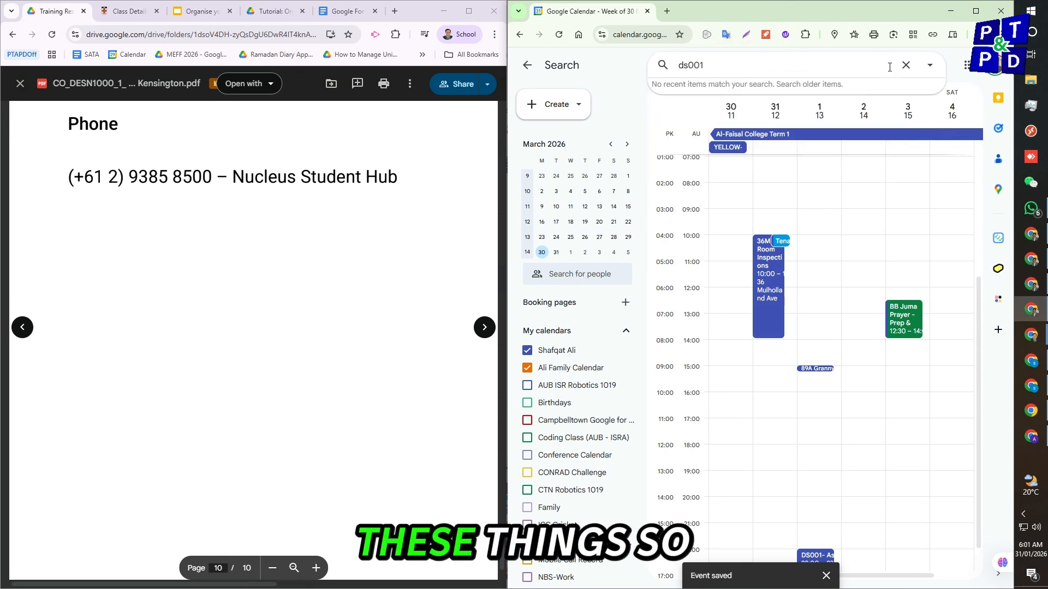
key("Return")
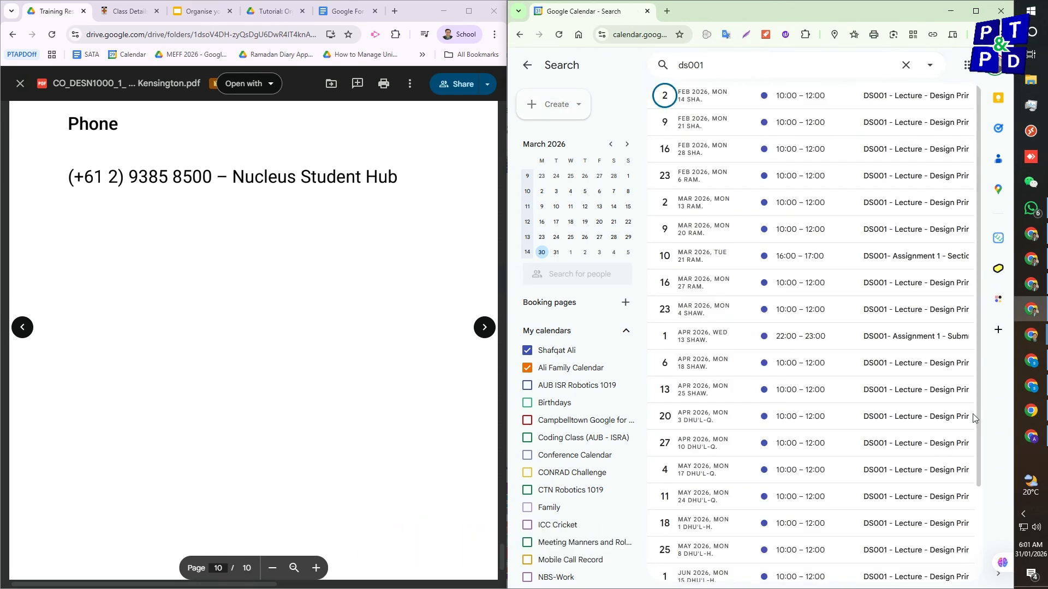
left_click_drag(977, 414, 970, 385)
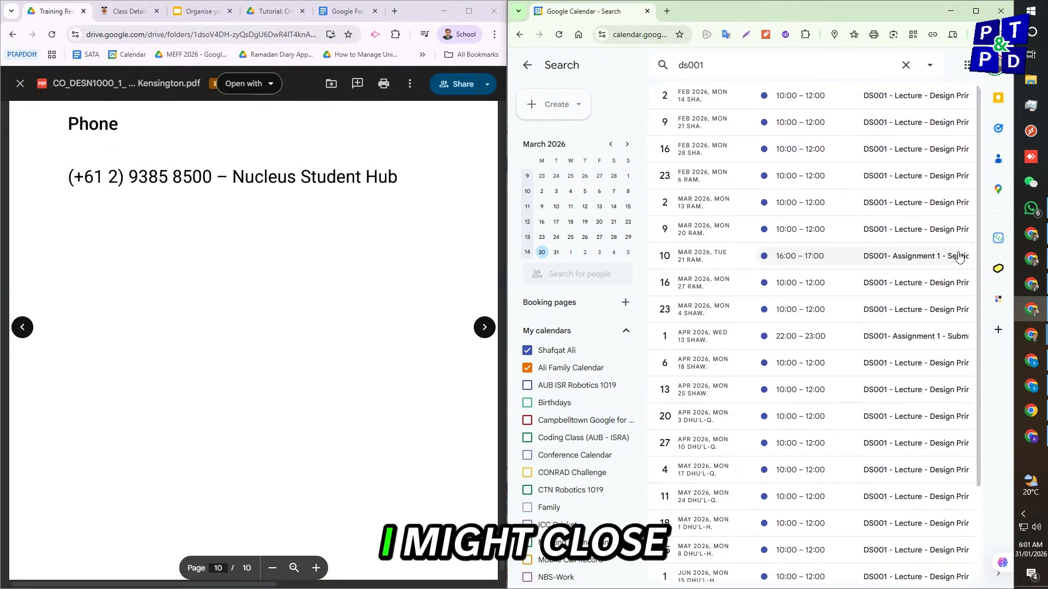
left_click(972, 15)
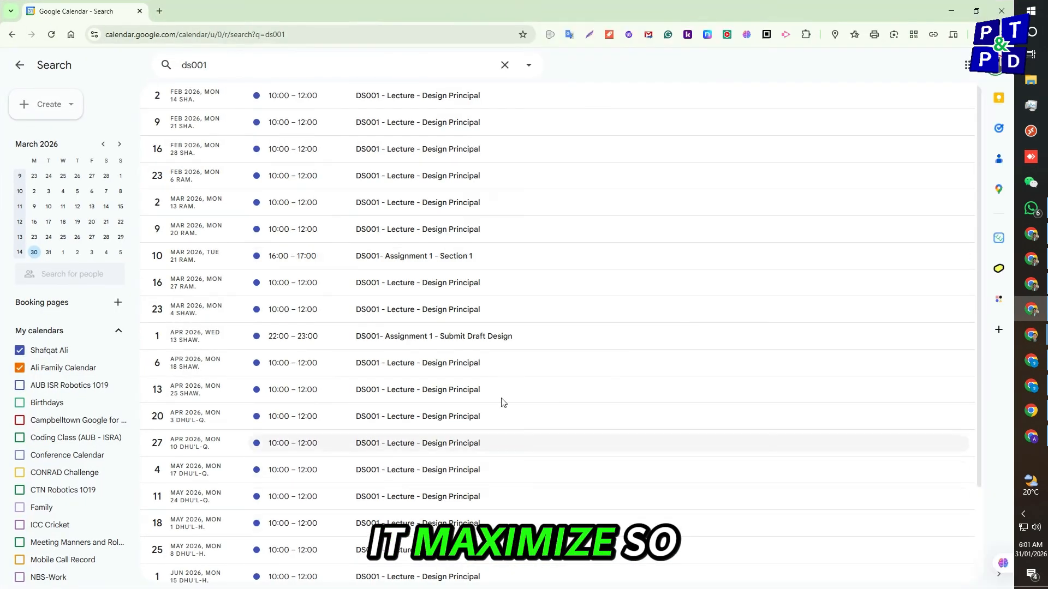
Step: Open the "DS001- Assignment 1 - Section 1" event from the search results to examine its guests, attachment and reminders, then close it
left_click(430, 259)
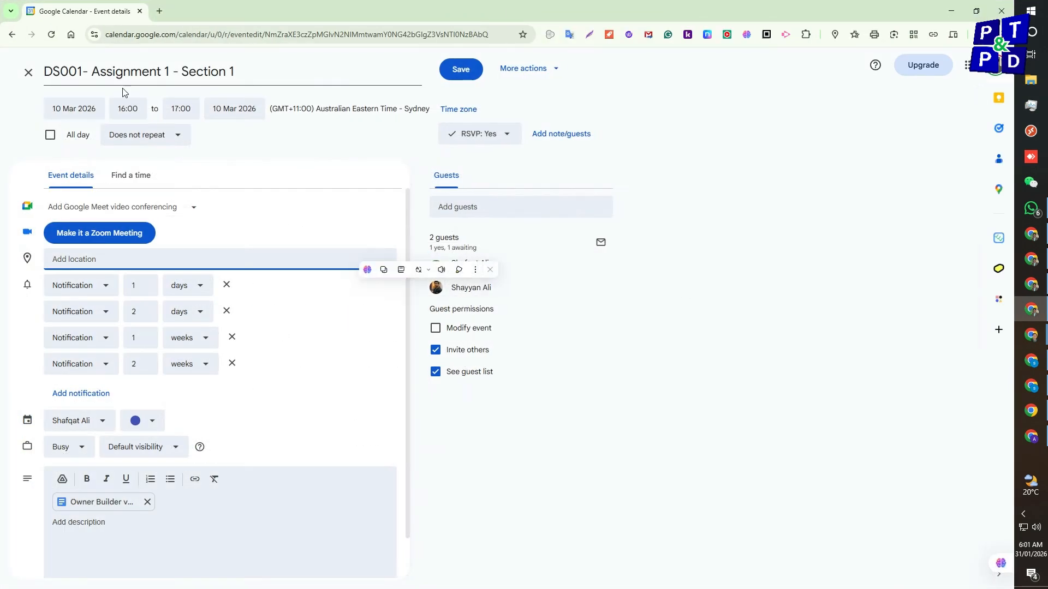
left_click(23, 67)
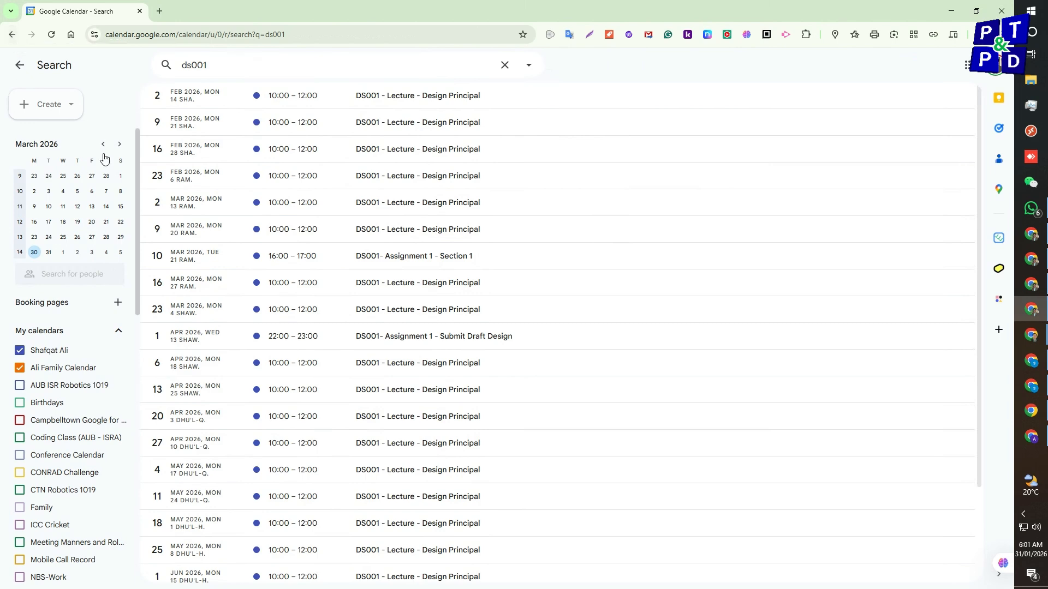
left_click(283, 261)
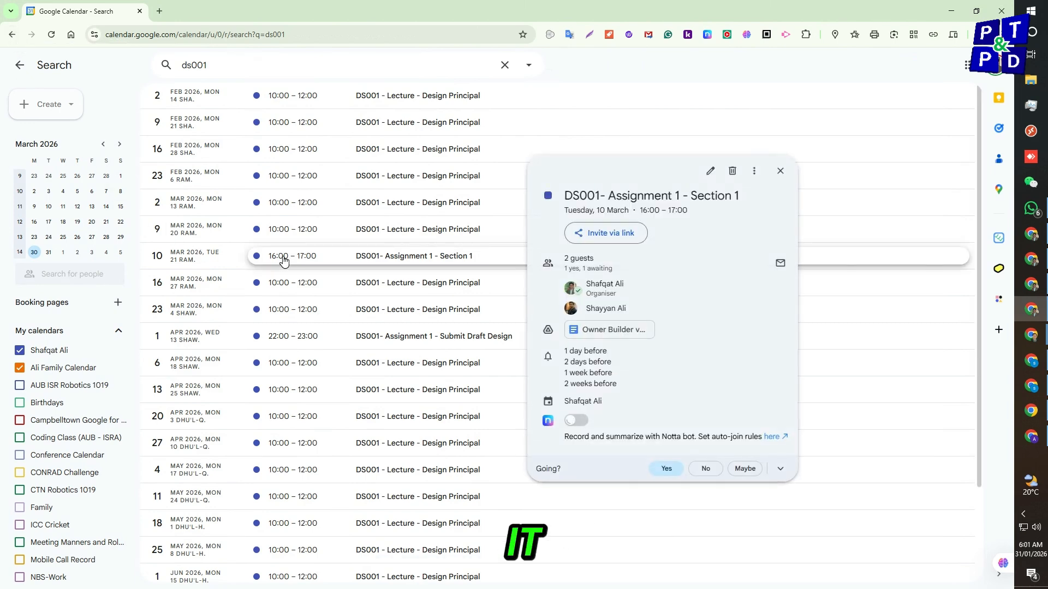
left_click(754, 171)
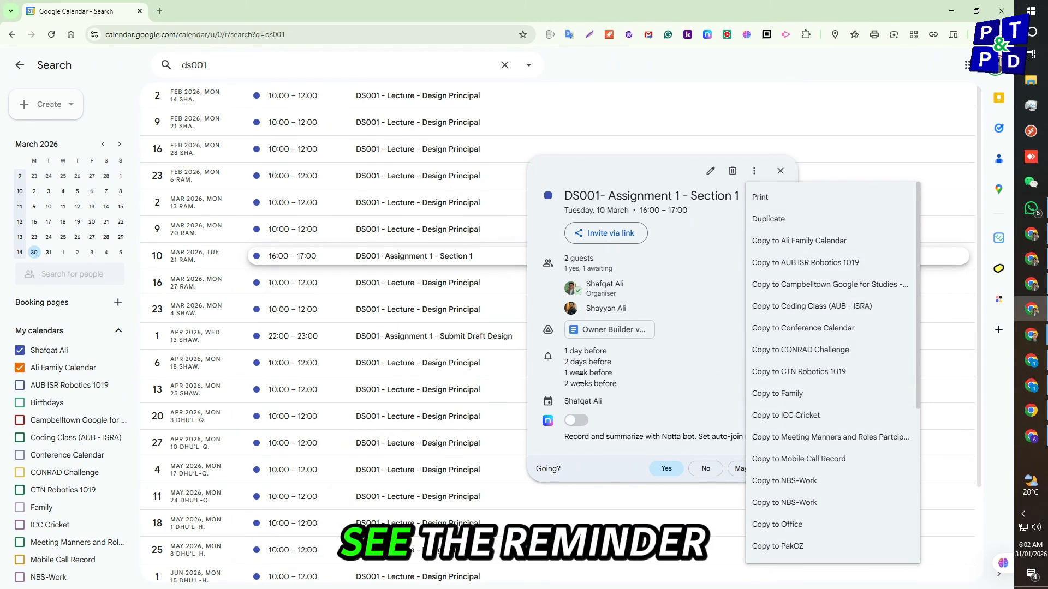
left_click(638, 411)
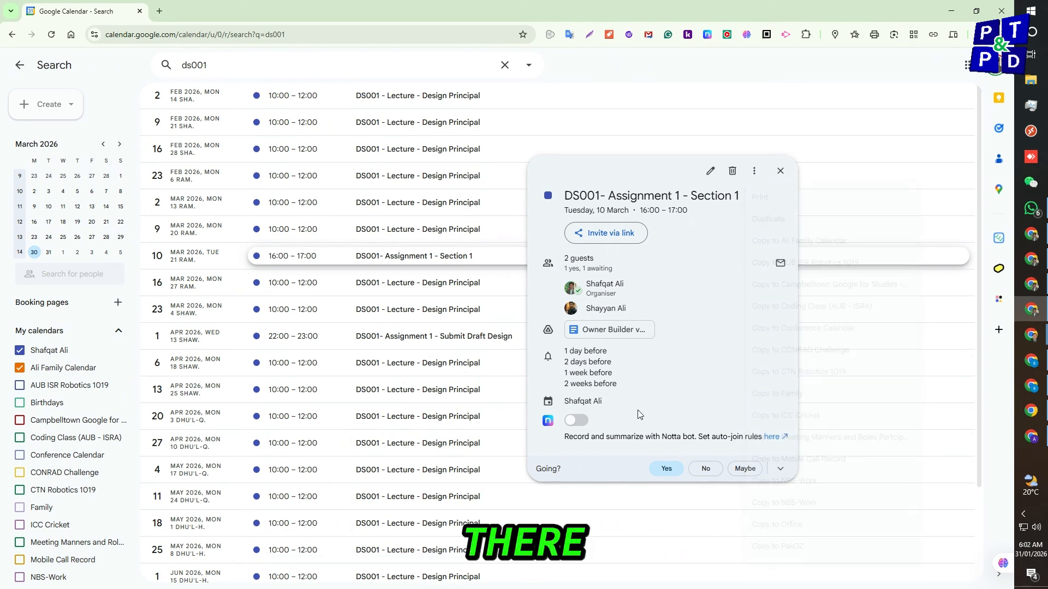
left_click(780, 171)
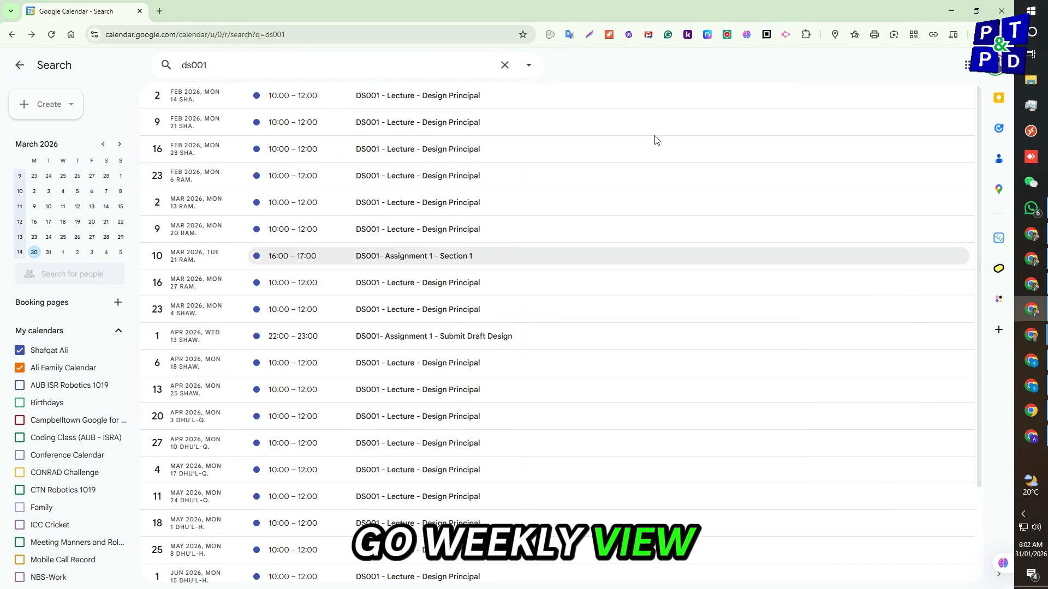
Step: Leave the search results, switch the calendar to month view and go to February 2026
left_click(18, 65)
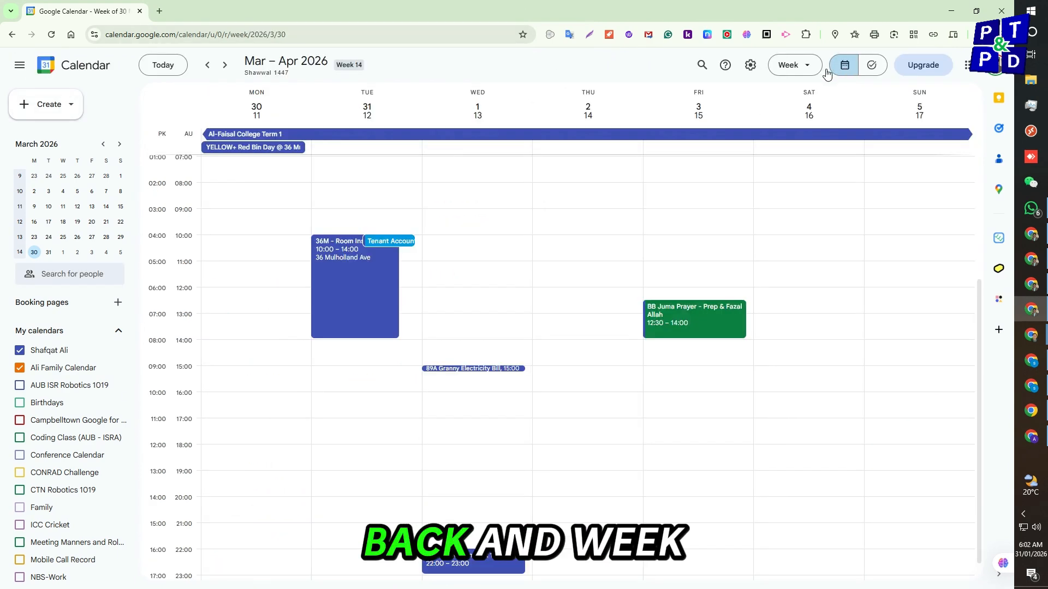
left_click(809, 68)
left_click(809, 147)
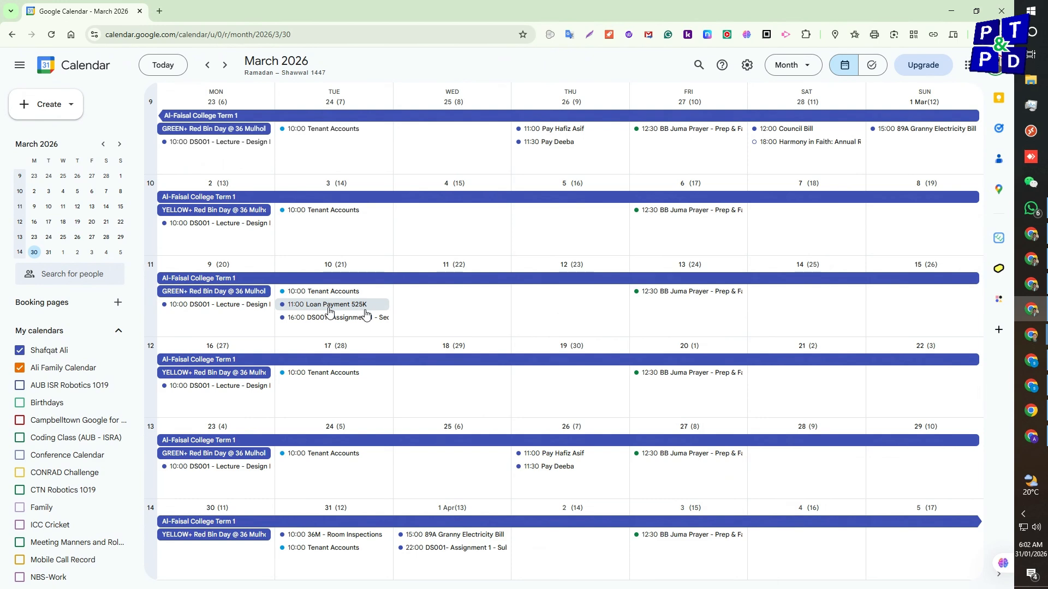
left_click(208, 66)
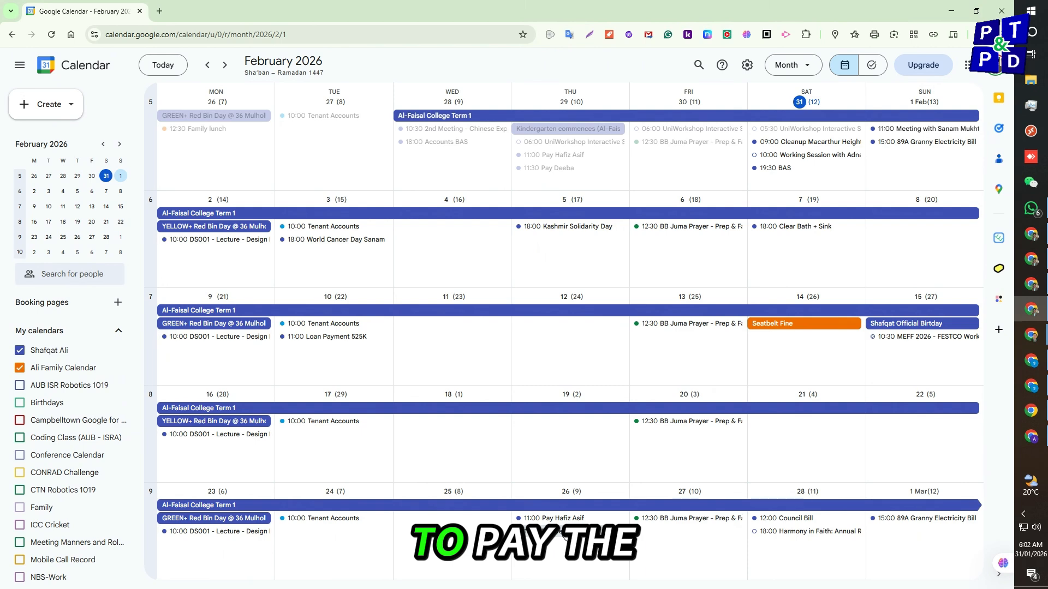
Step: Try moving the 11:30 payment event from 26 February to 4 February 2026, and undo the move
left_click_drag(526, 479, 414, 282)
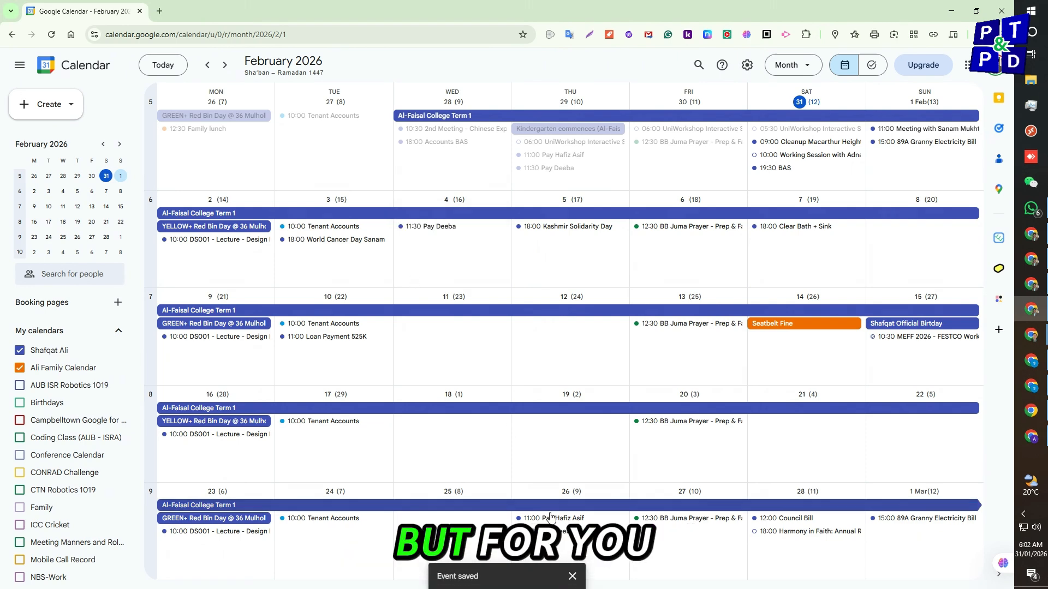
key("ctrl+z")
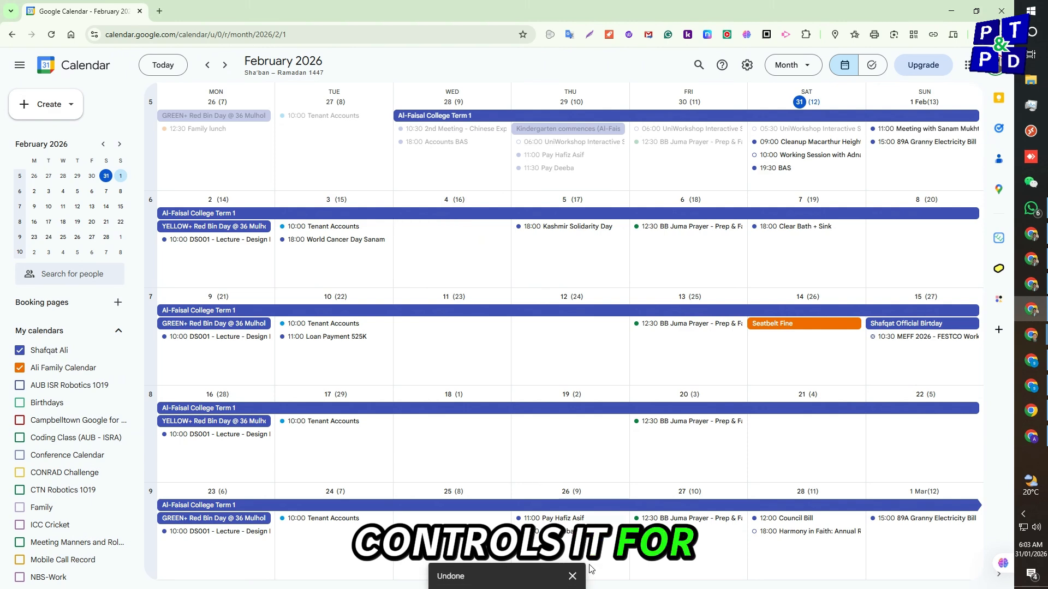
Step: Open the 11:30 payment event on 26 February, examine its duplicate and copy-to-calendar options, and close the menu
left_click(546, 531)
left_click(462, 343)
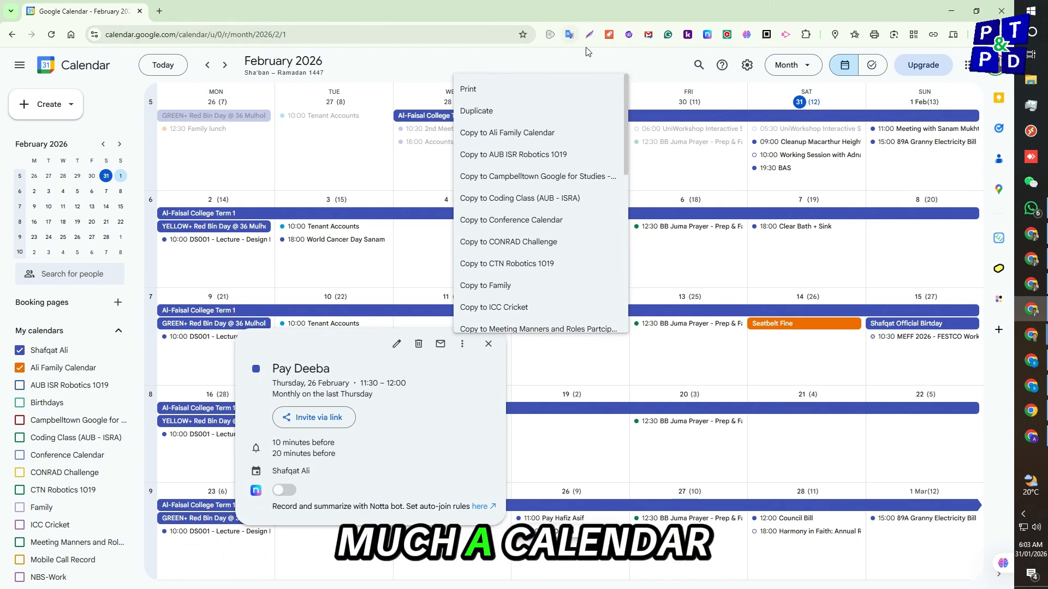
left_click(709, 88)
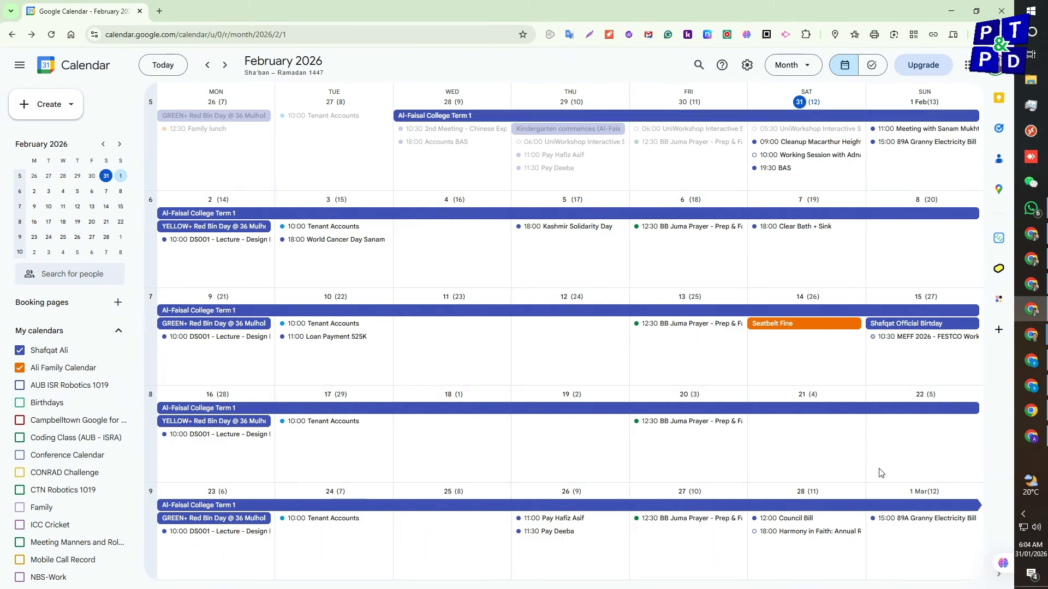
Step: Switch to the Google Classroom window showing the Plan and Manage Uni Studies classwork
key("alt+Tab")
key("alt+Tab")
key("alt+Tab")
key("alt+Tab")
key("alt+Tab")
key("alt+Tab")
key("alt+Tab")
key("alt+Tab")
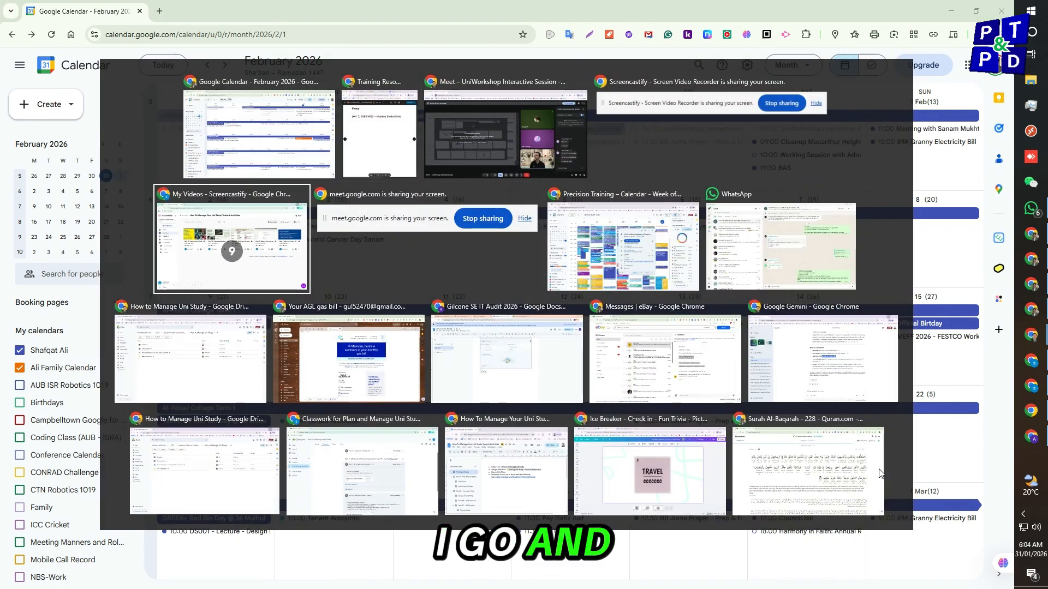
key("alt+Tab")
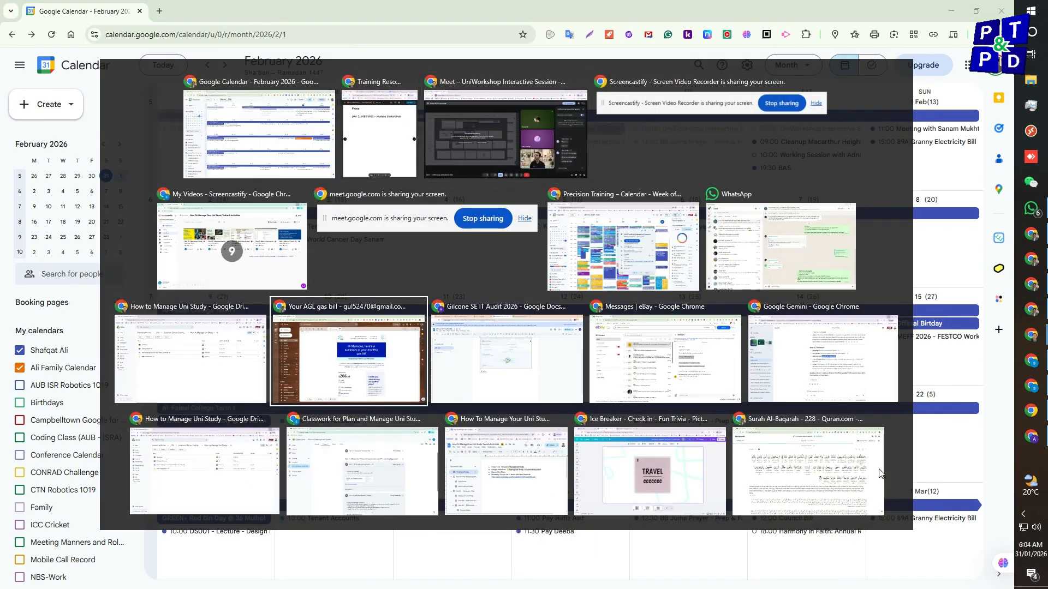
key("alt+Tab")
key("alt+Tab")
key("alt+Tab")
key("alt+Tab")
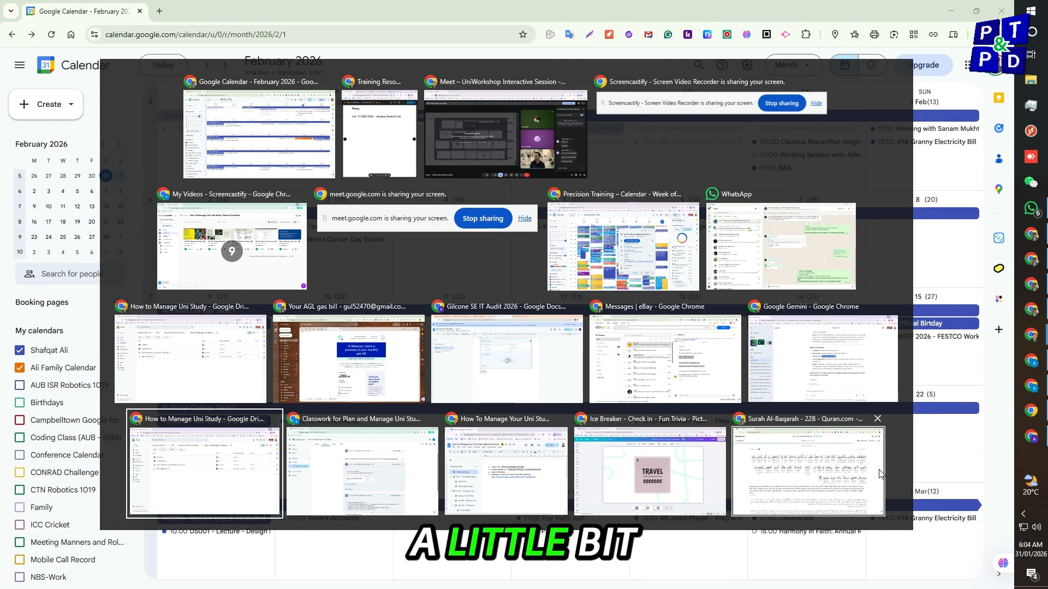
key("alt+Tab")
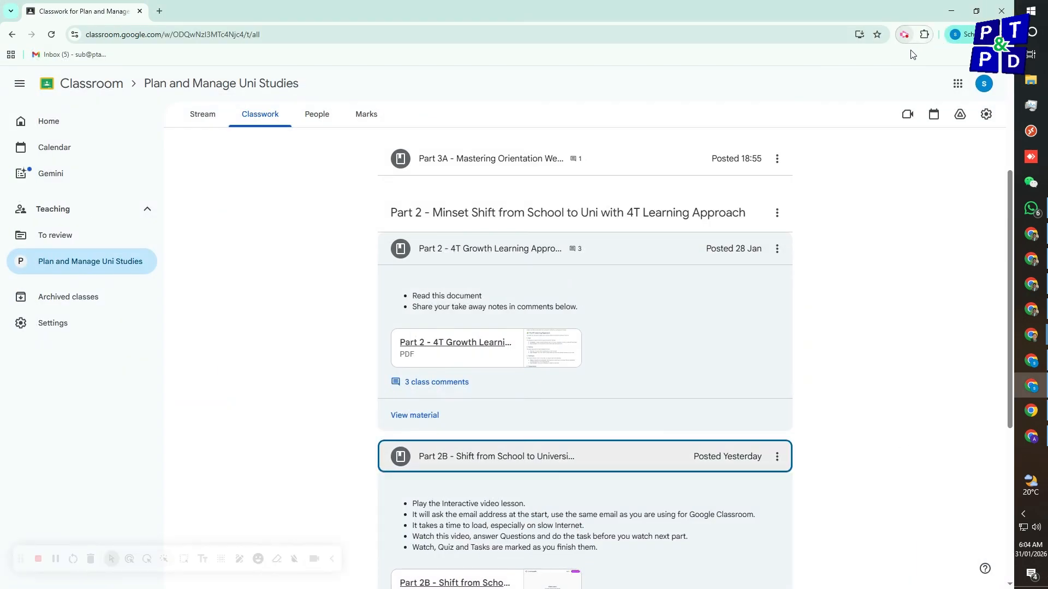
left_click(905, 34)
left_click(857, 96)
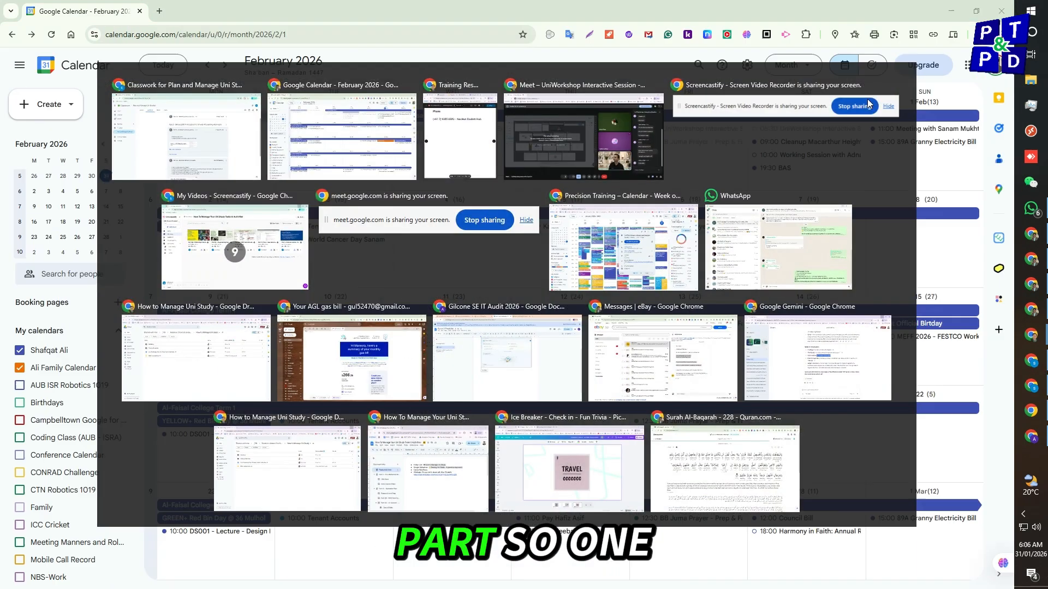
Step: Return to the Google Calendar window, look at the week view, and show 2 February 2026 in day view
key("alt+Tab")
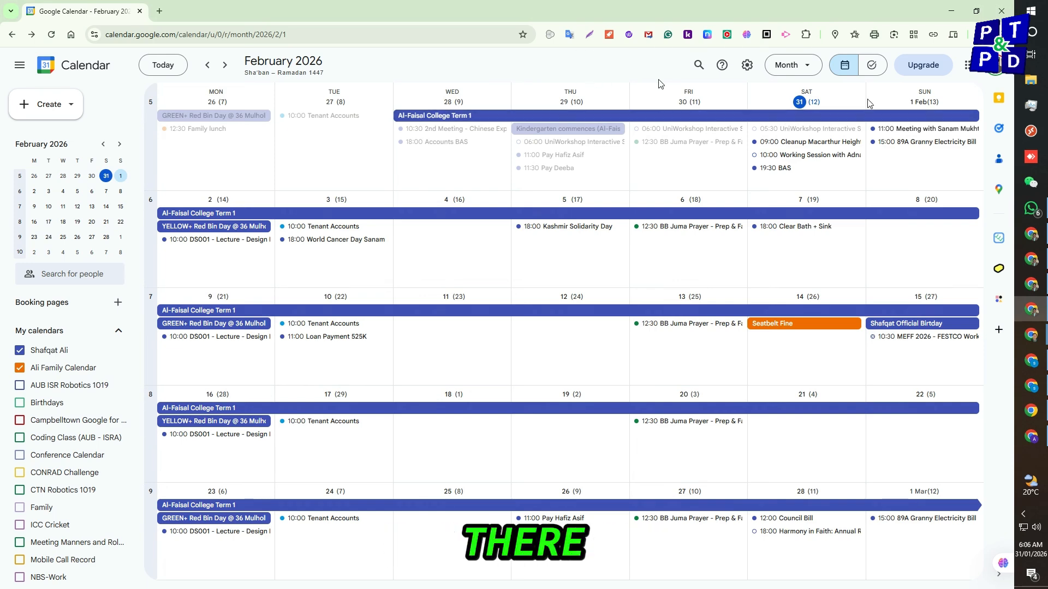
left_click(792, 65)
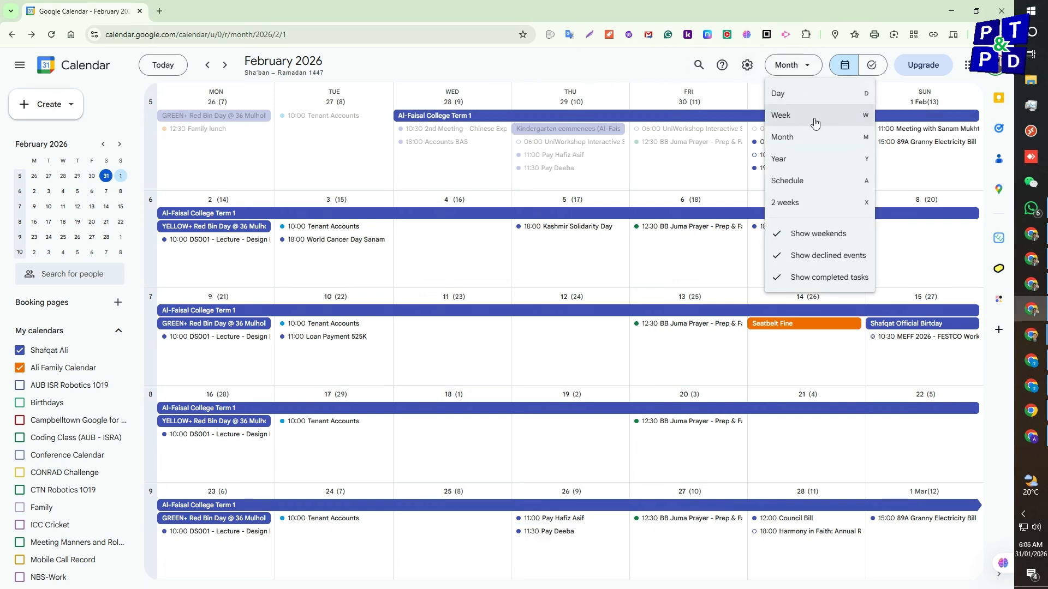
left_click(815, 122)
left_click(808, 68)
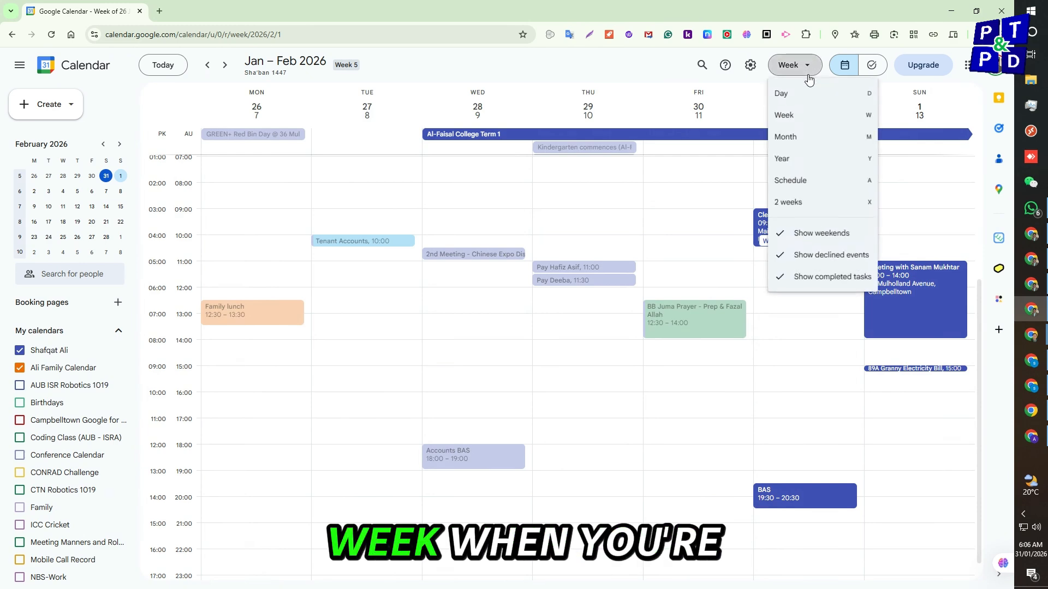
left_click(801, 95)
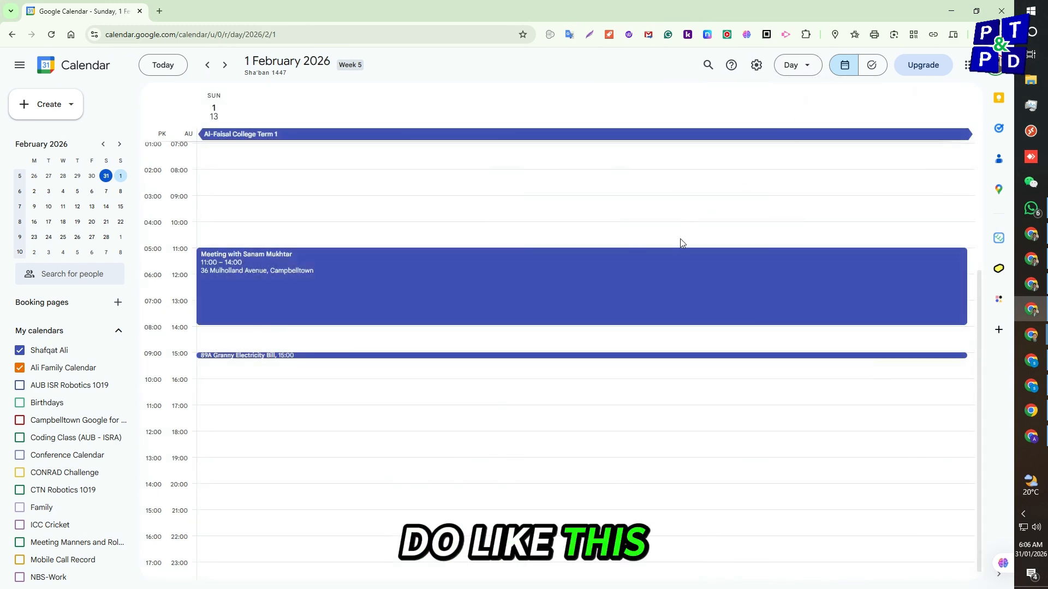
scroll(633, 278, "up", 4)
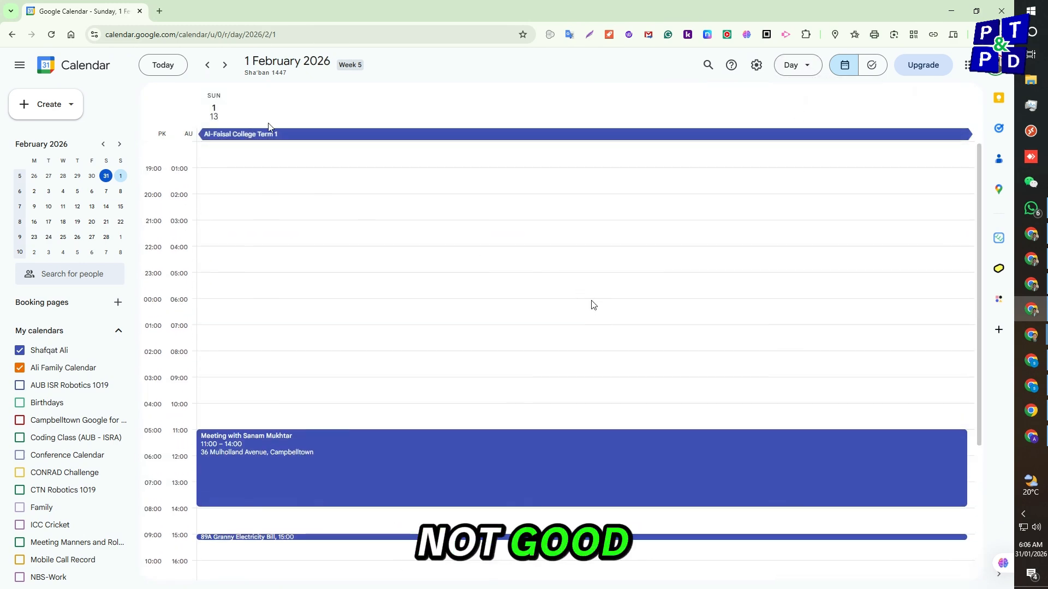
left_click(223, 66)
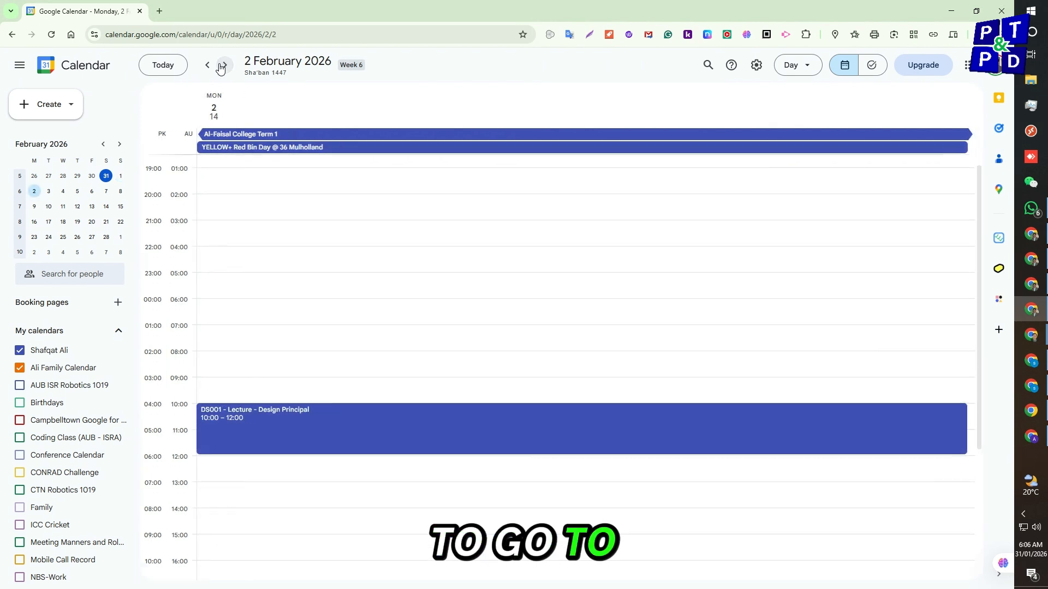
Step: Show the colour choices for the DS001 lecture, and examine colour coding and Time Insights in the Precision Training calendar window with its event details closed
right_click(369, 423)
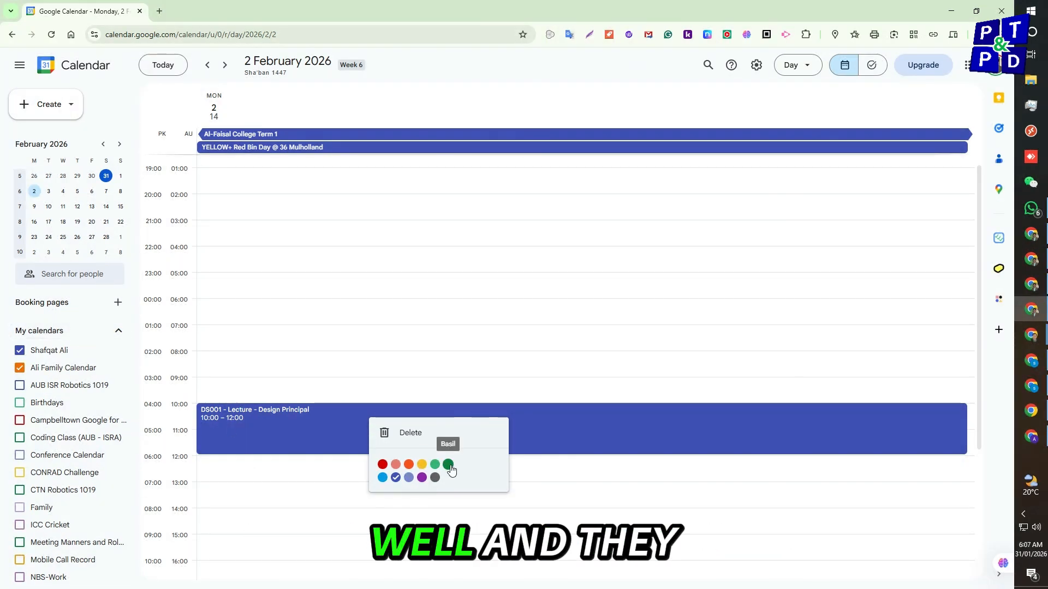
key("alt+Tab")
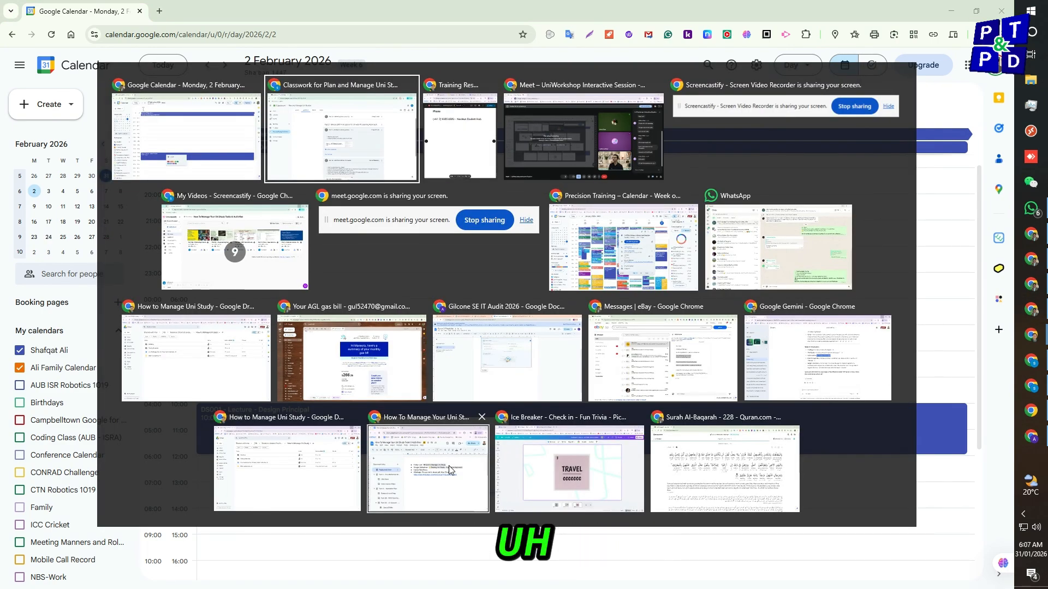
key("alt+Tab")
key("alt+Tab")
key("alt+Tab")
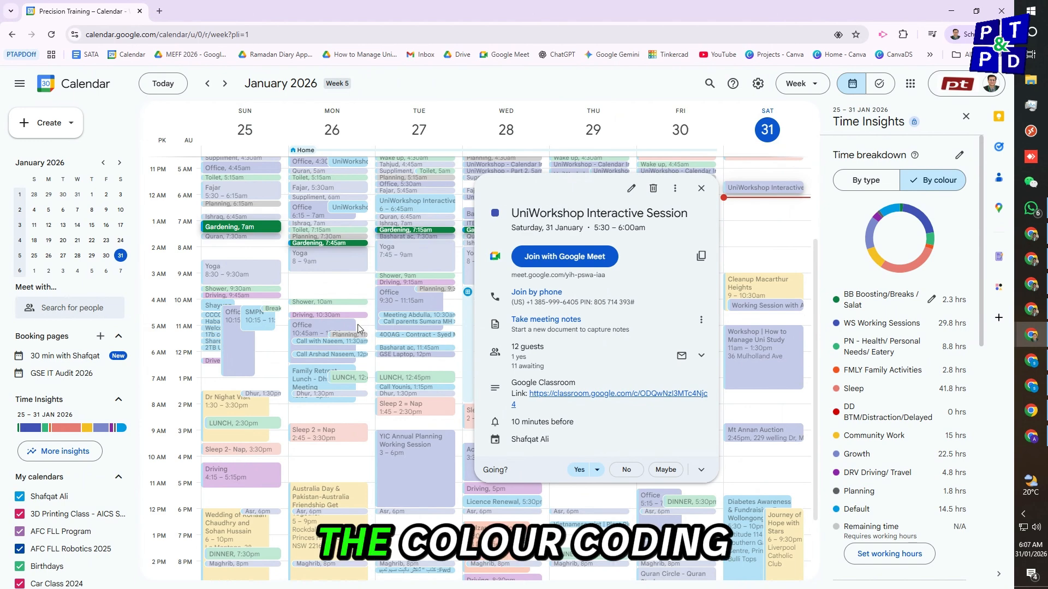
left_click(701, 189)
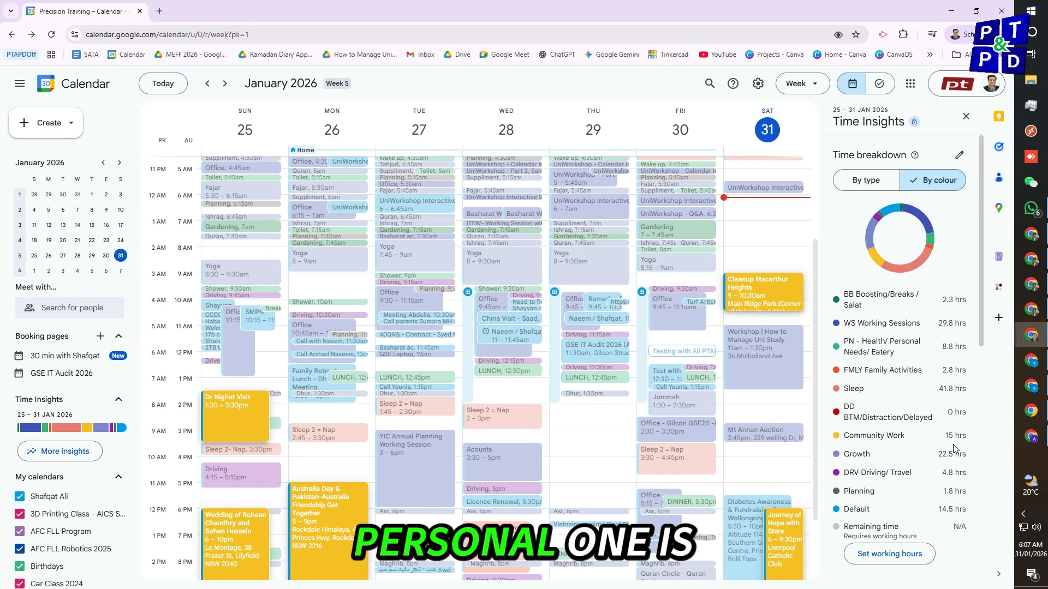
Step: Return to the 2 February 2026 day view, dismiss the lecture's colour choices and discard the accidental untitled event
key("alt+Tab")
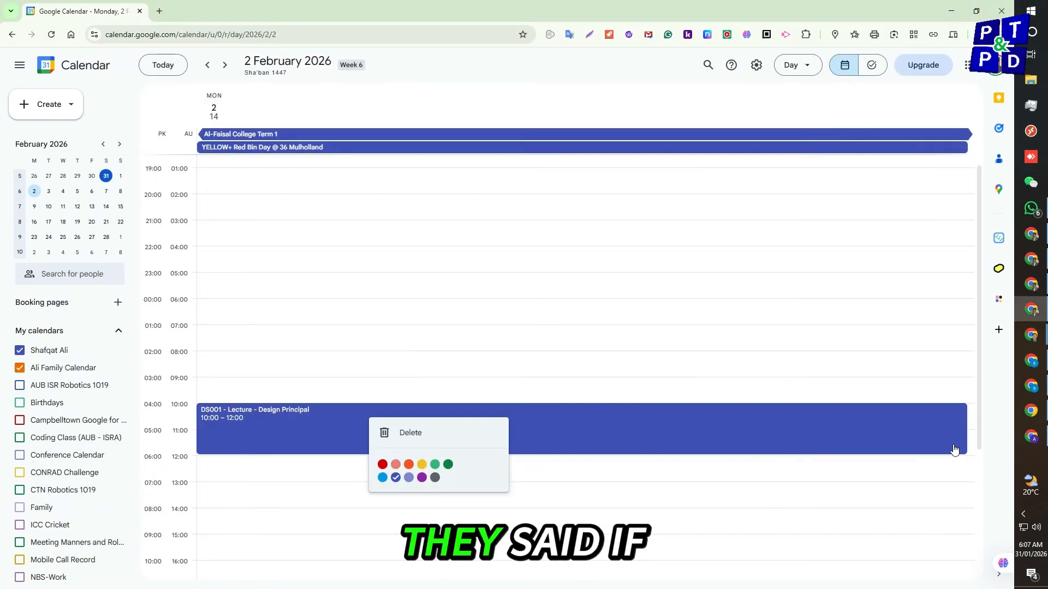
left_click(770, 89)
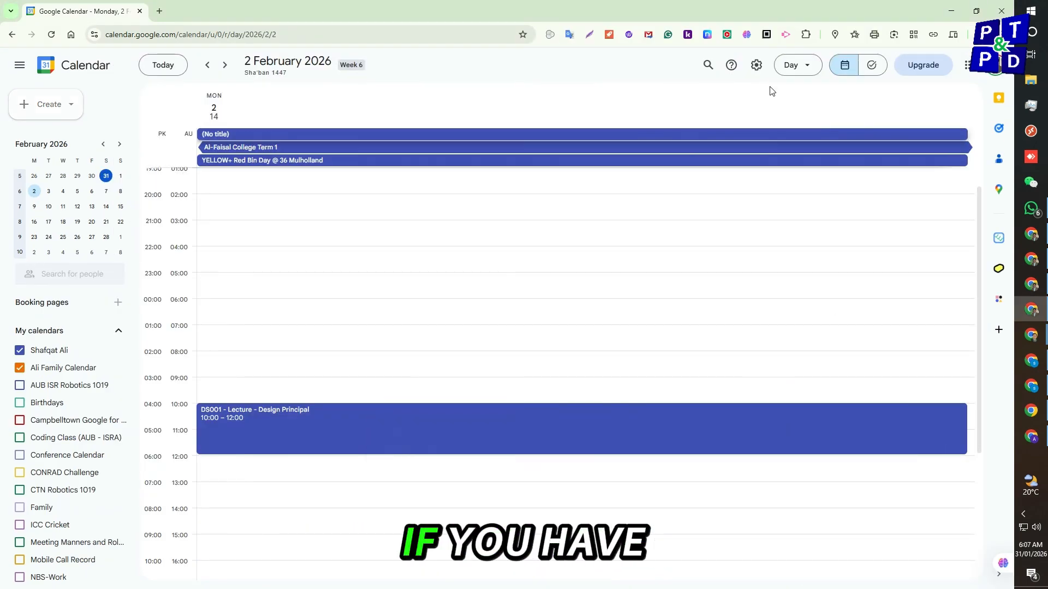
left_click(686, 159)
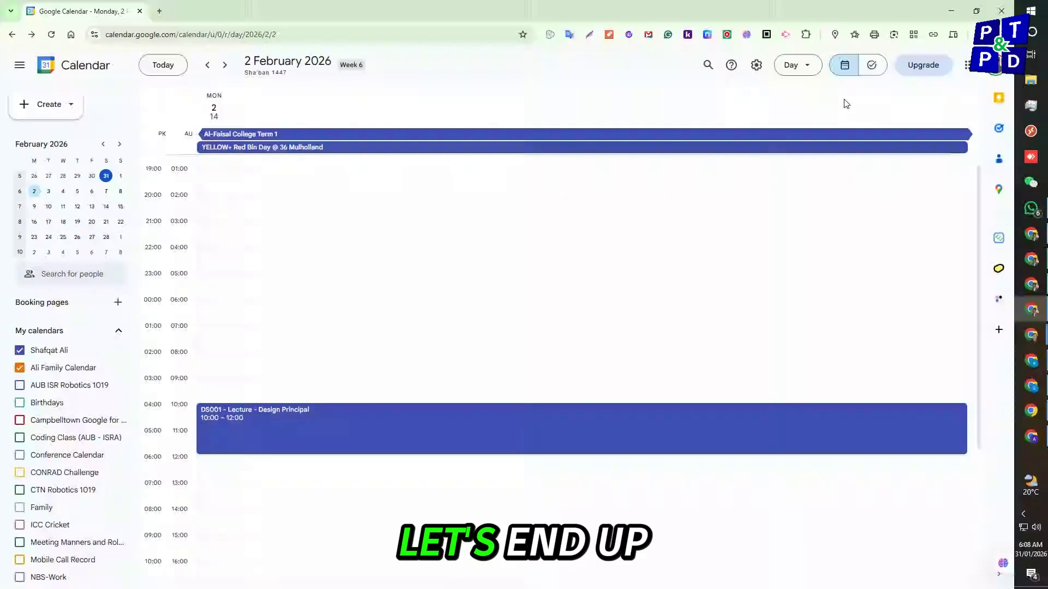
Step: Switch from the calendar to the Google Classroom window with the Plan and Manage Uni Studies classwork
key("alt+Tab")
key("alt+Tab")
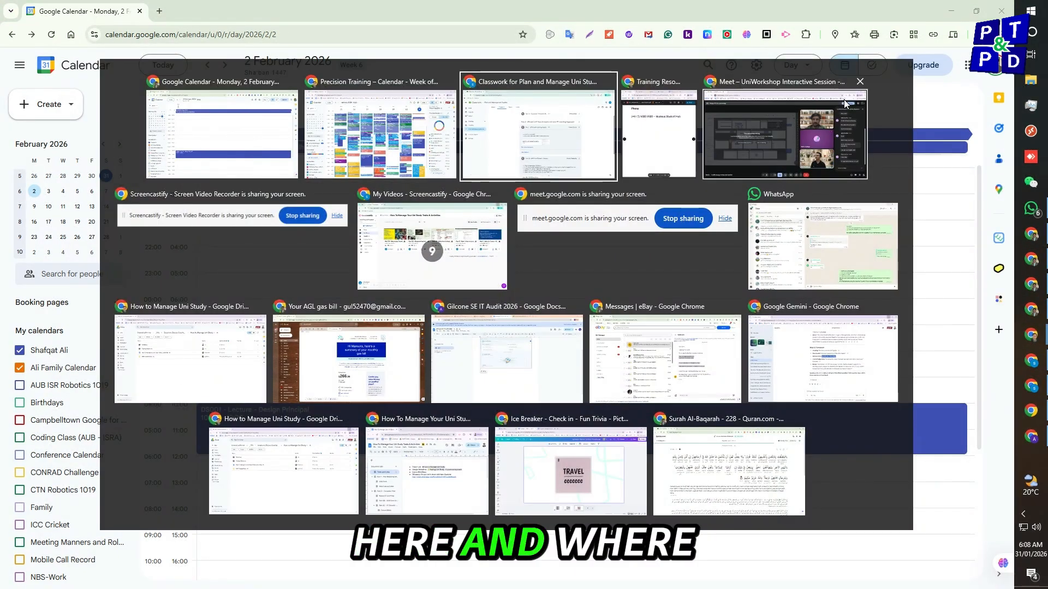